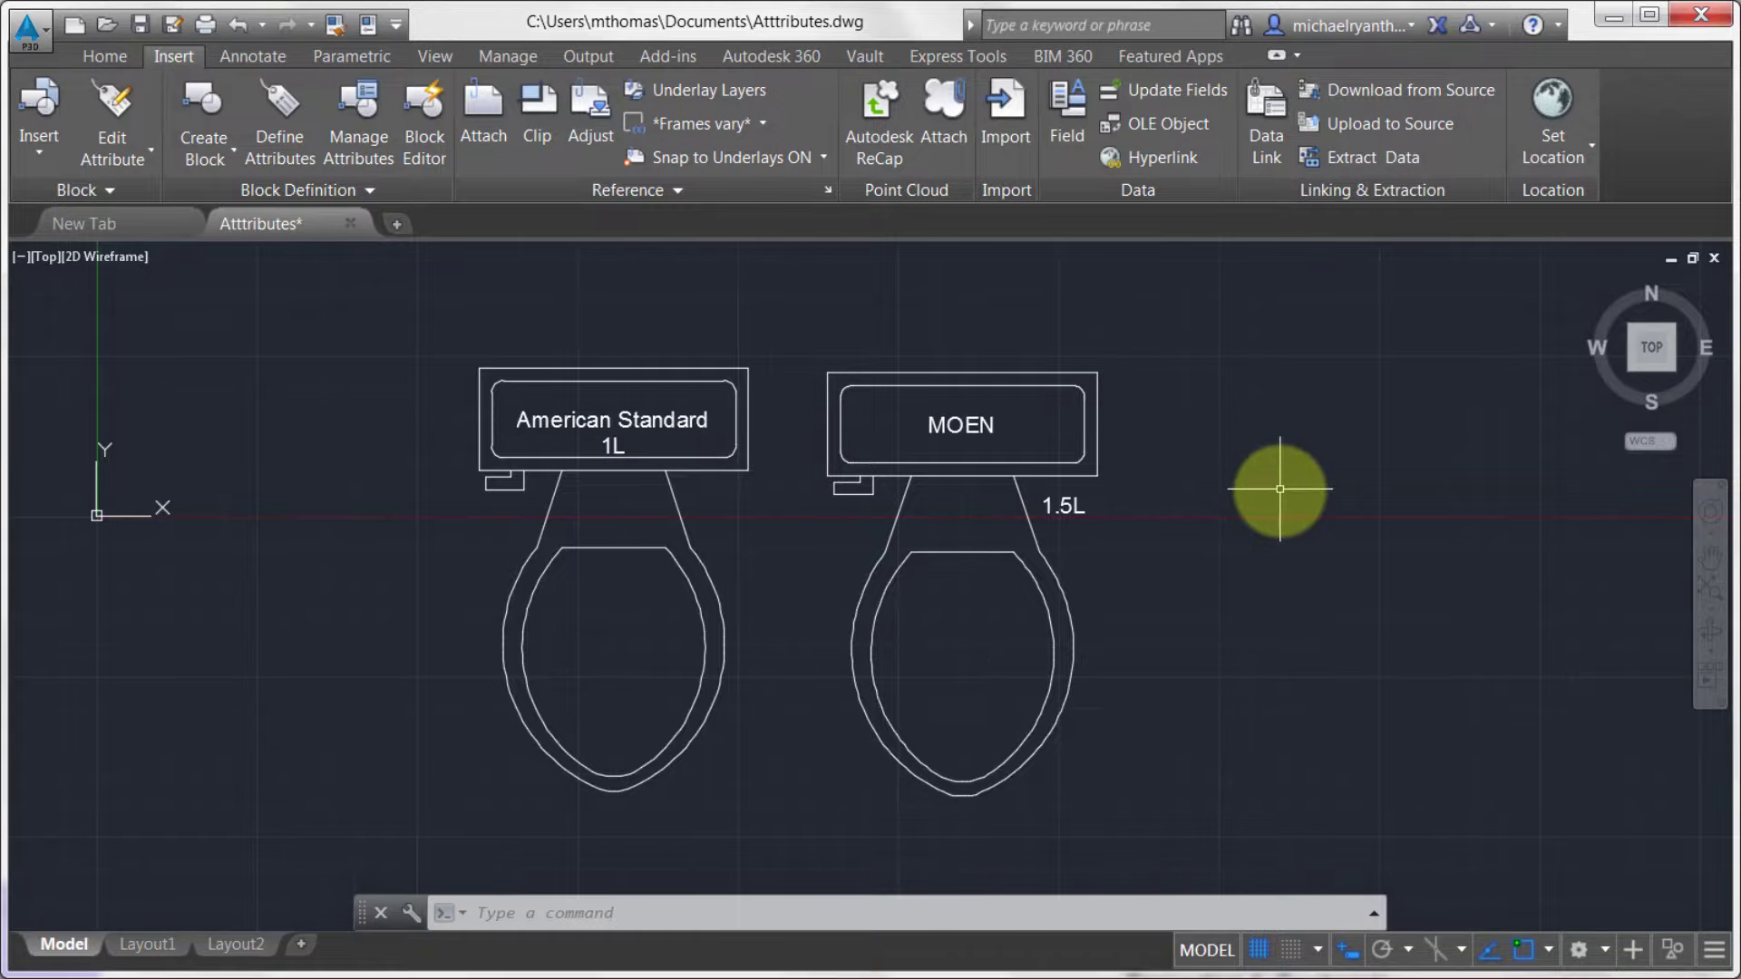
Insert the MY_TOILET block beyond the MOEN toilet, entering NOPE as the additional comment and accepting the default values for the other attributes
middle_drag(1278, 488, 1135, 478)
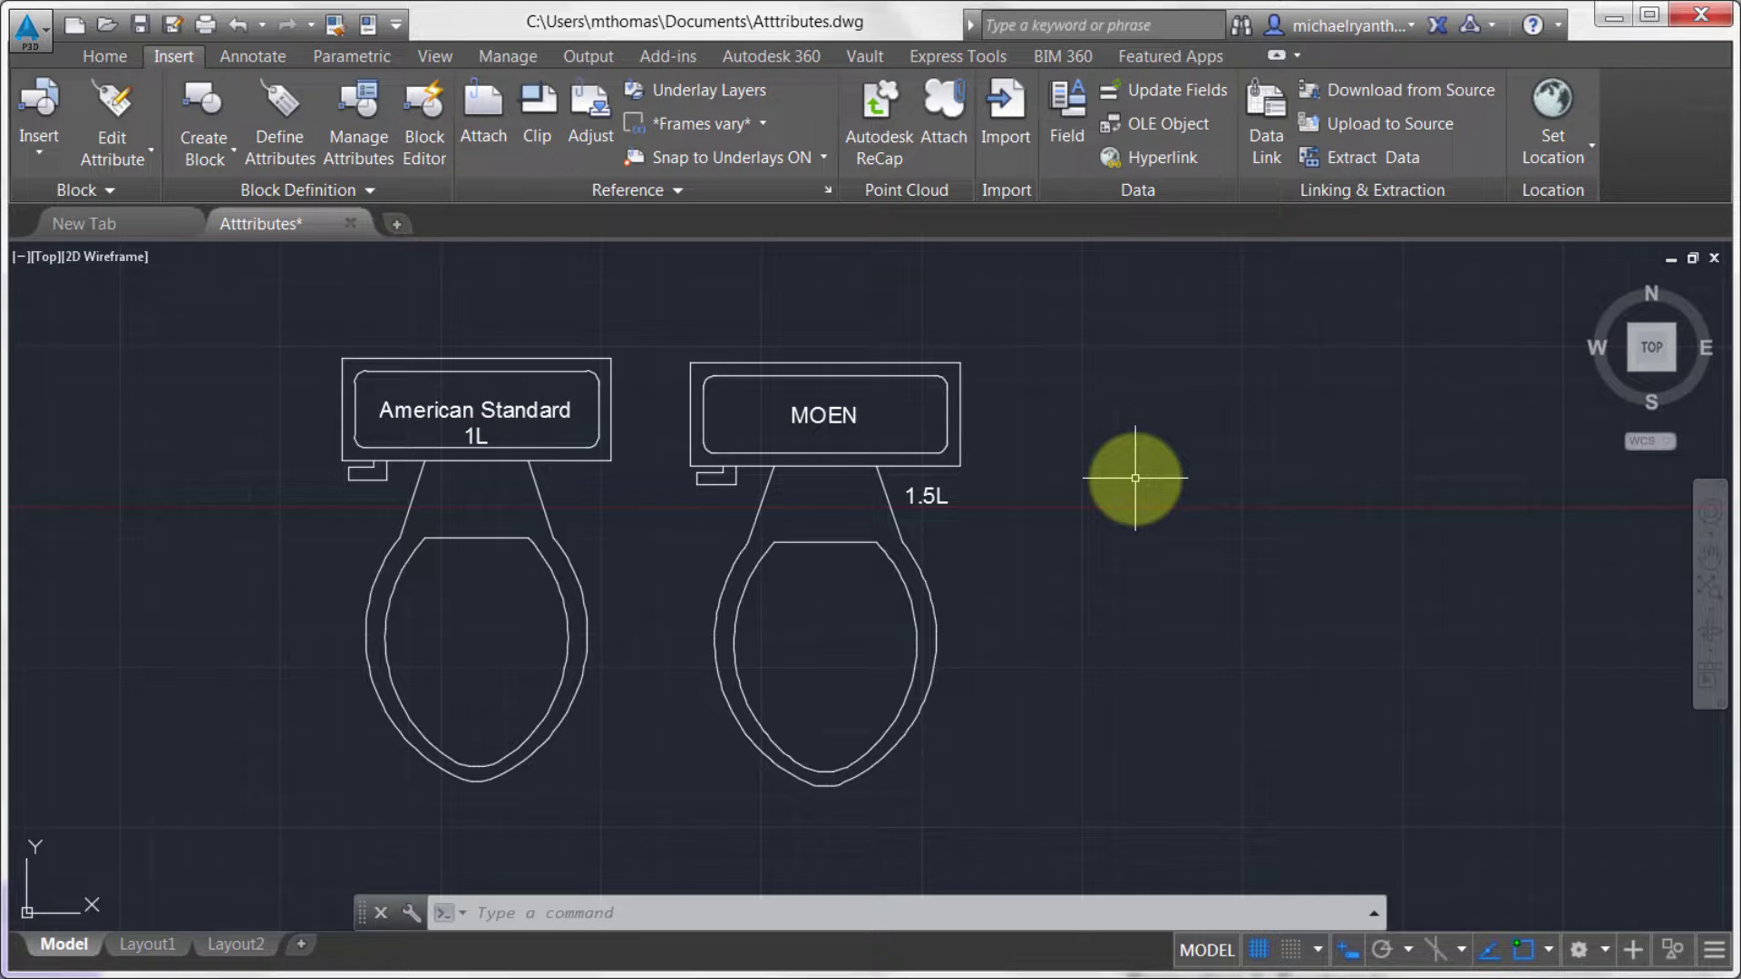
click(44, 149)
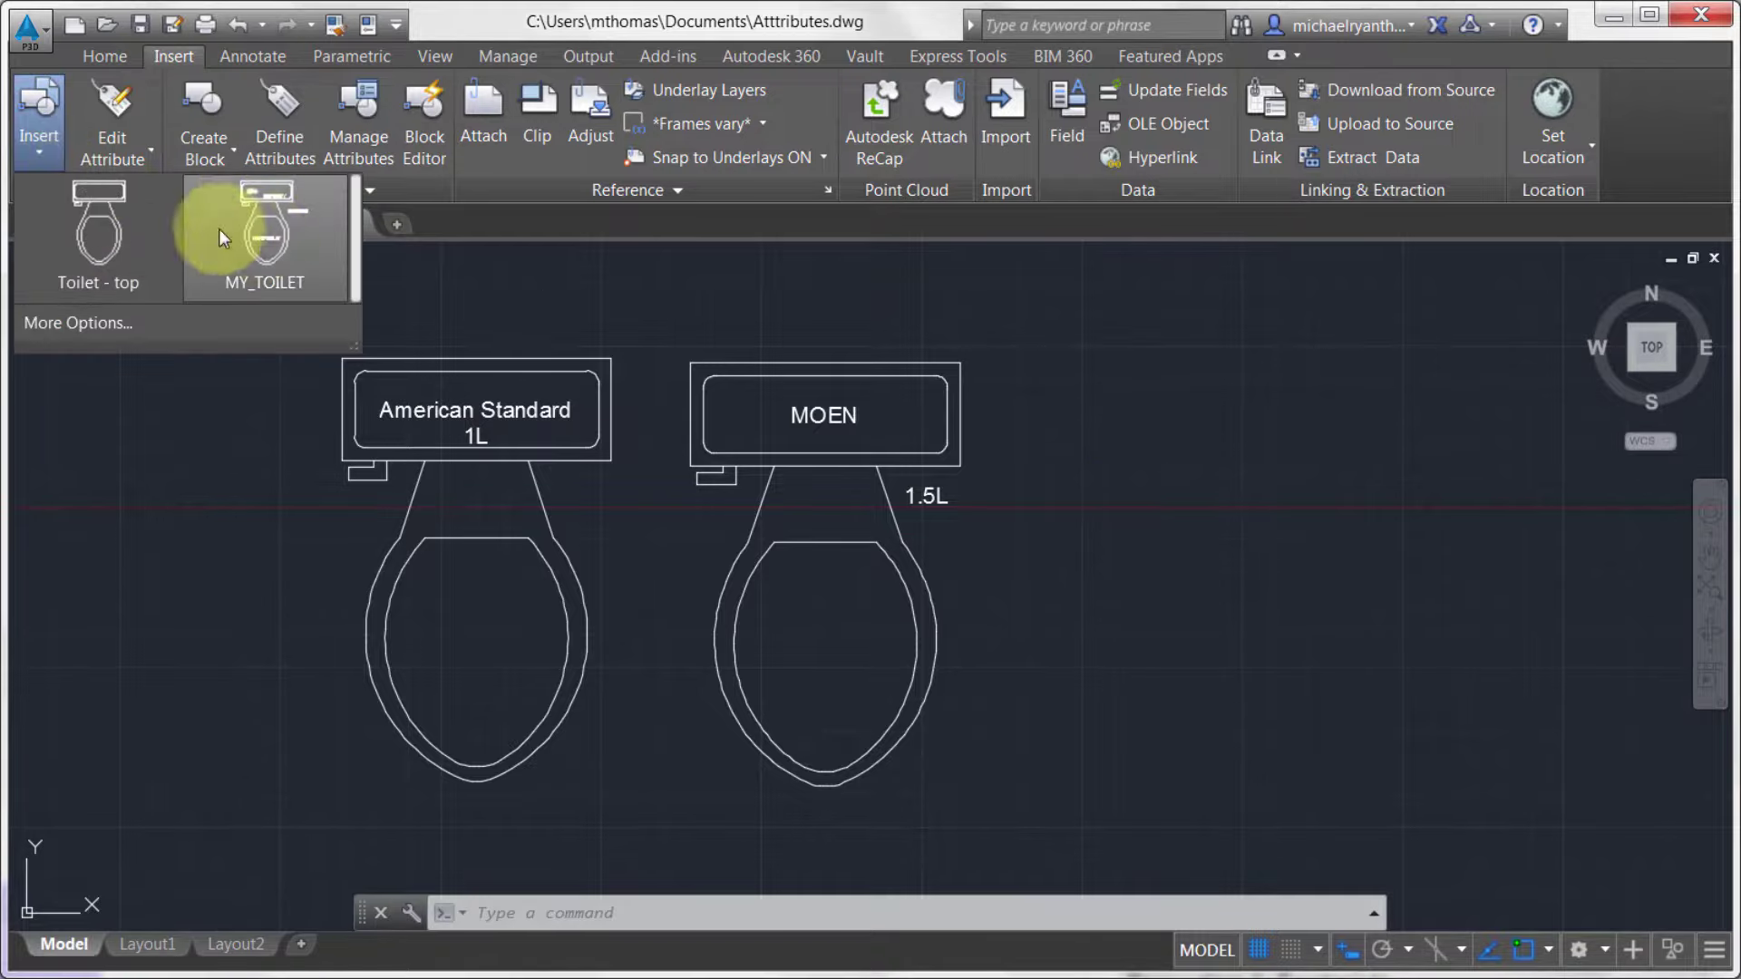
click(261, 234)
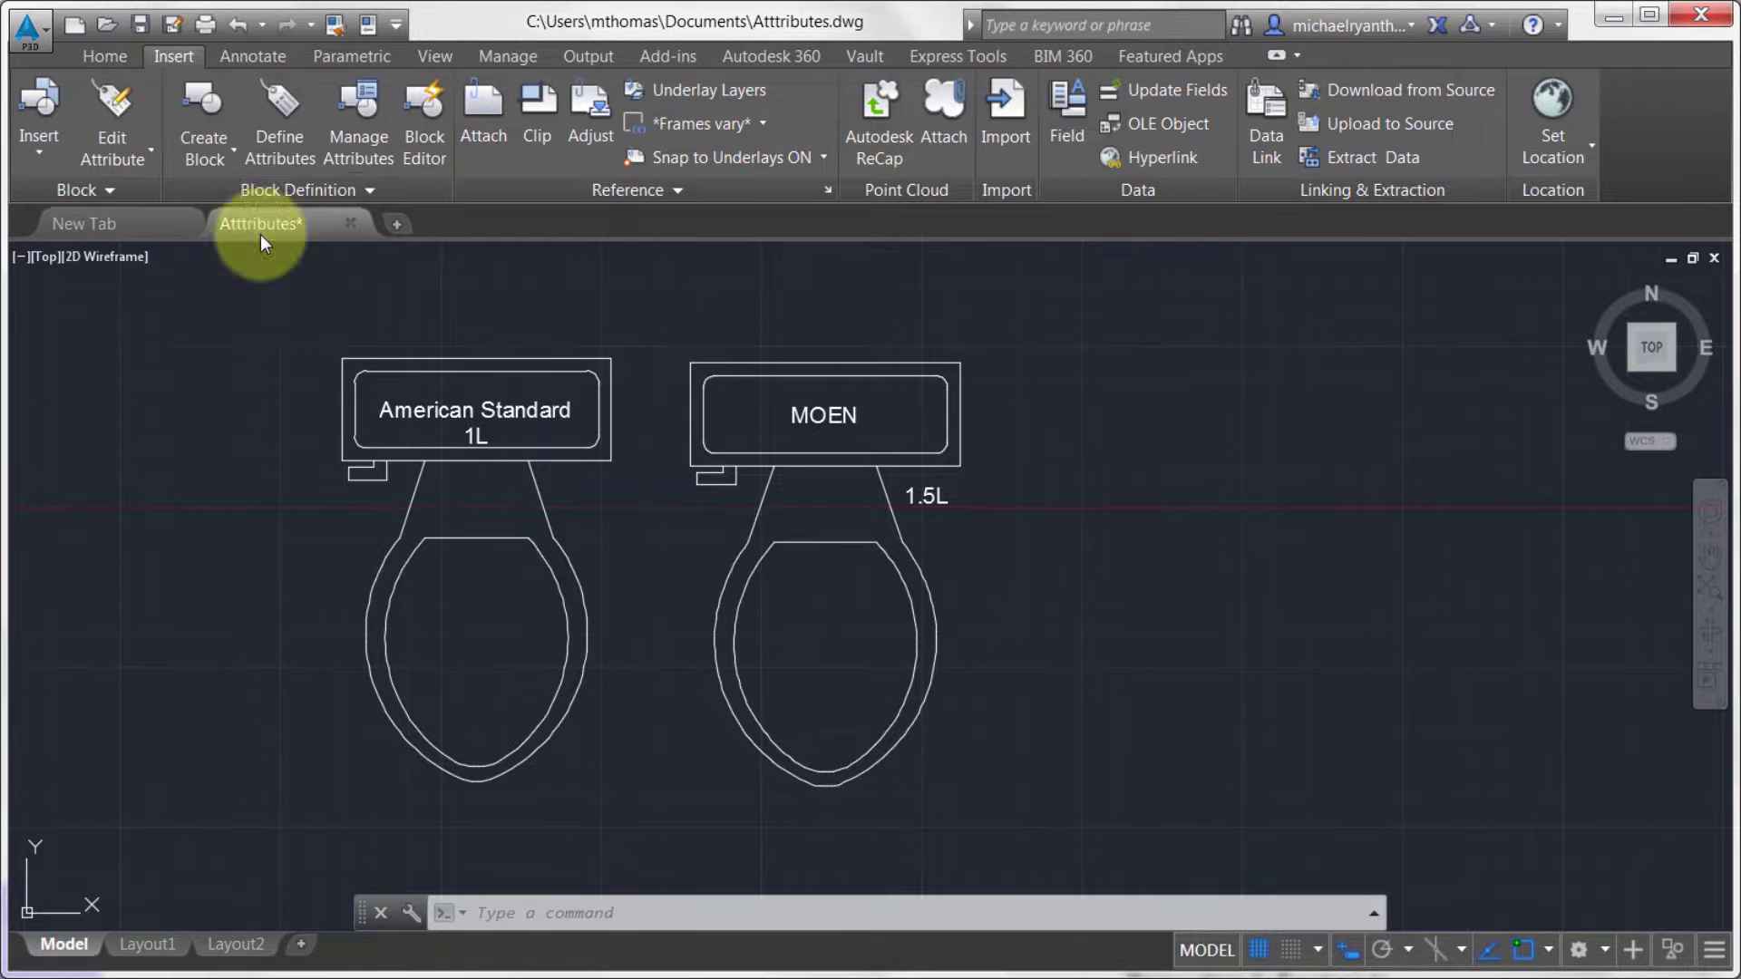
click(1287, 362)
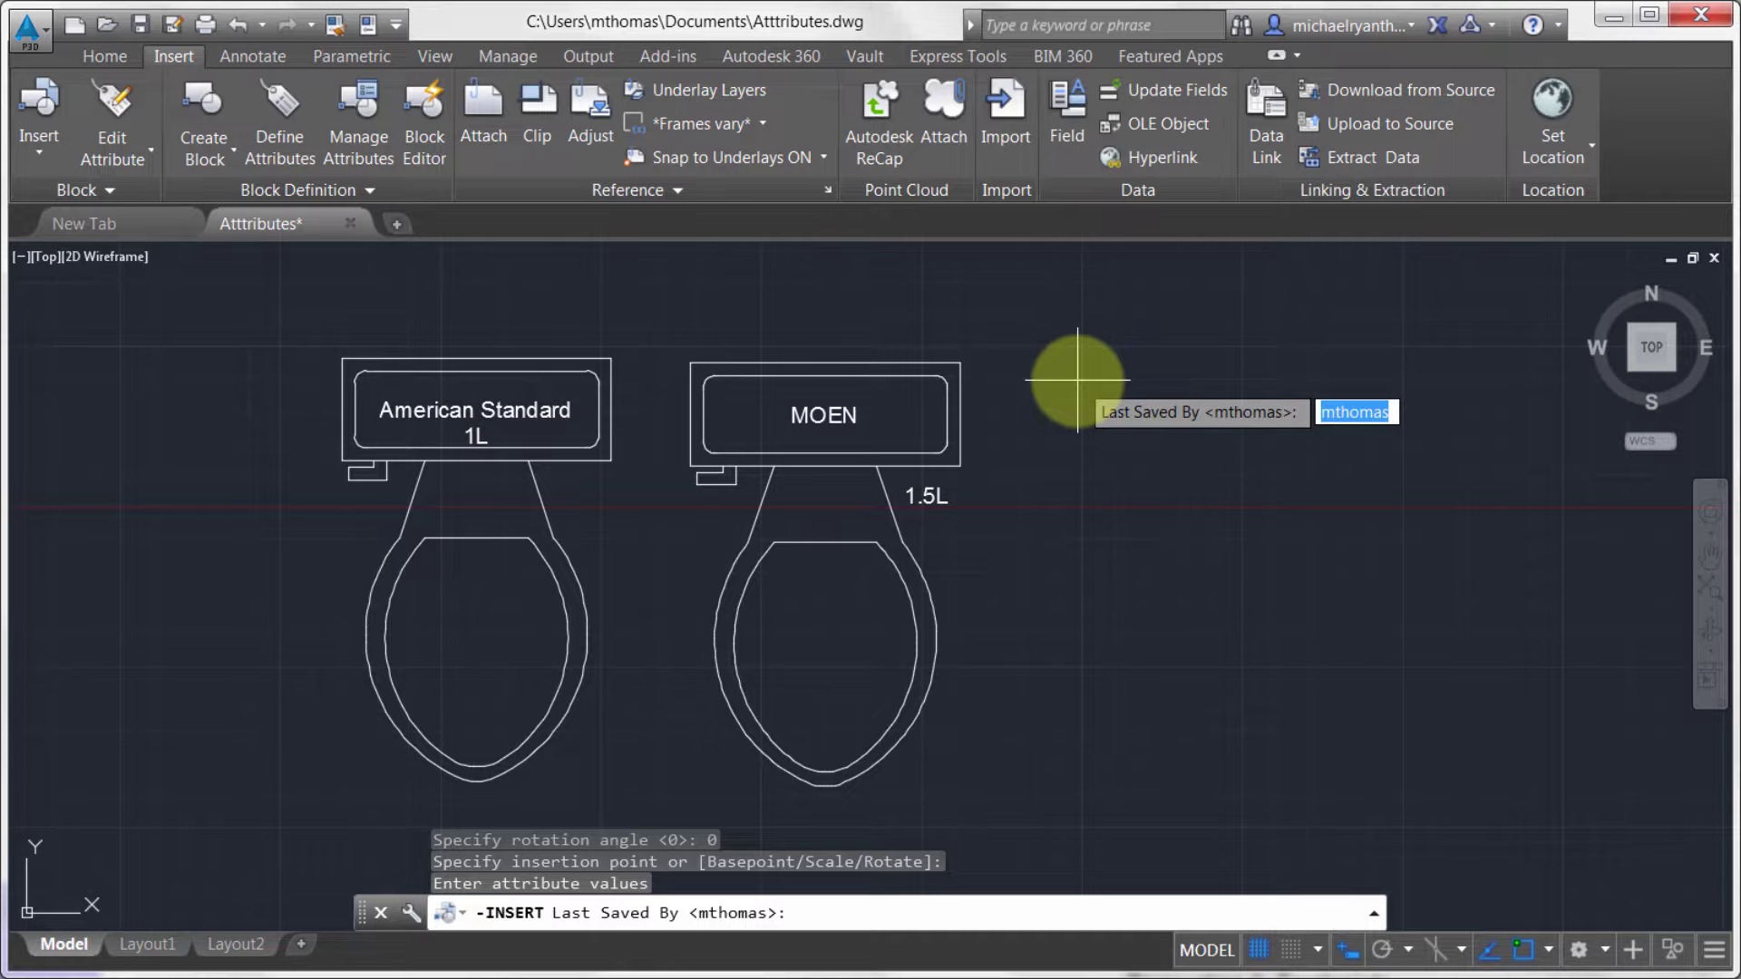
key(Return)
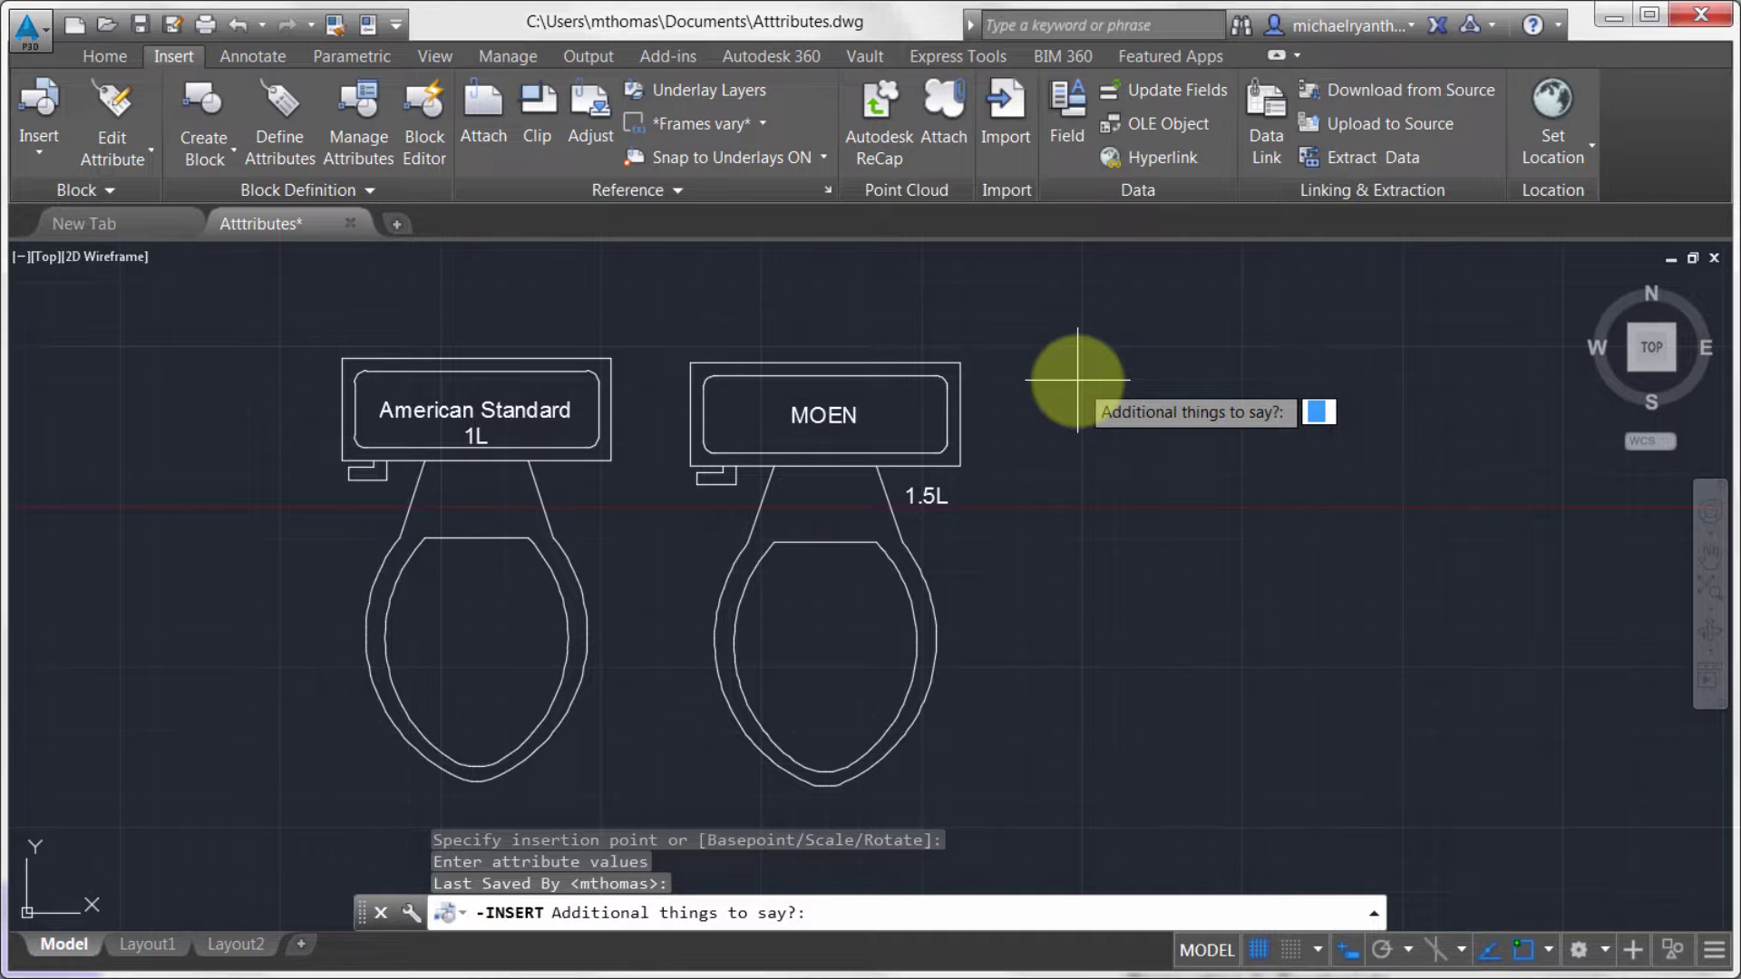
text(NOPE)
key(Return)
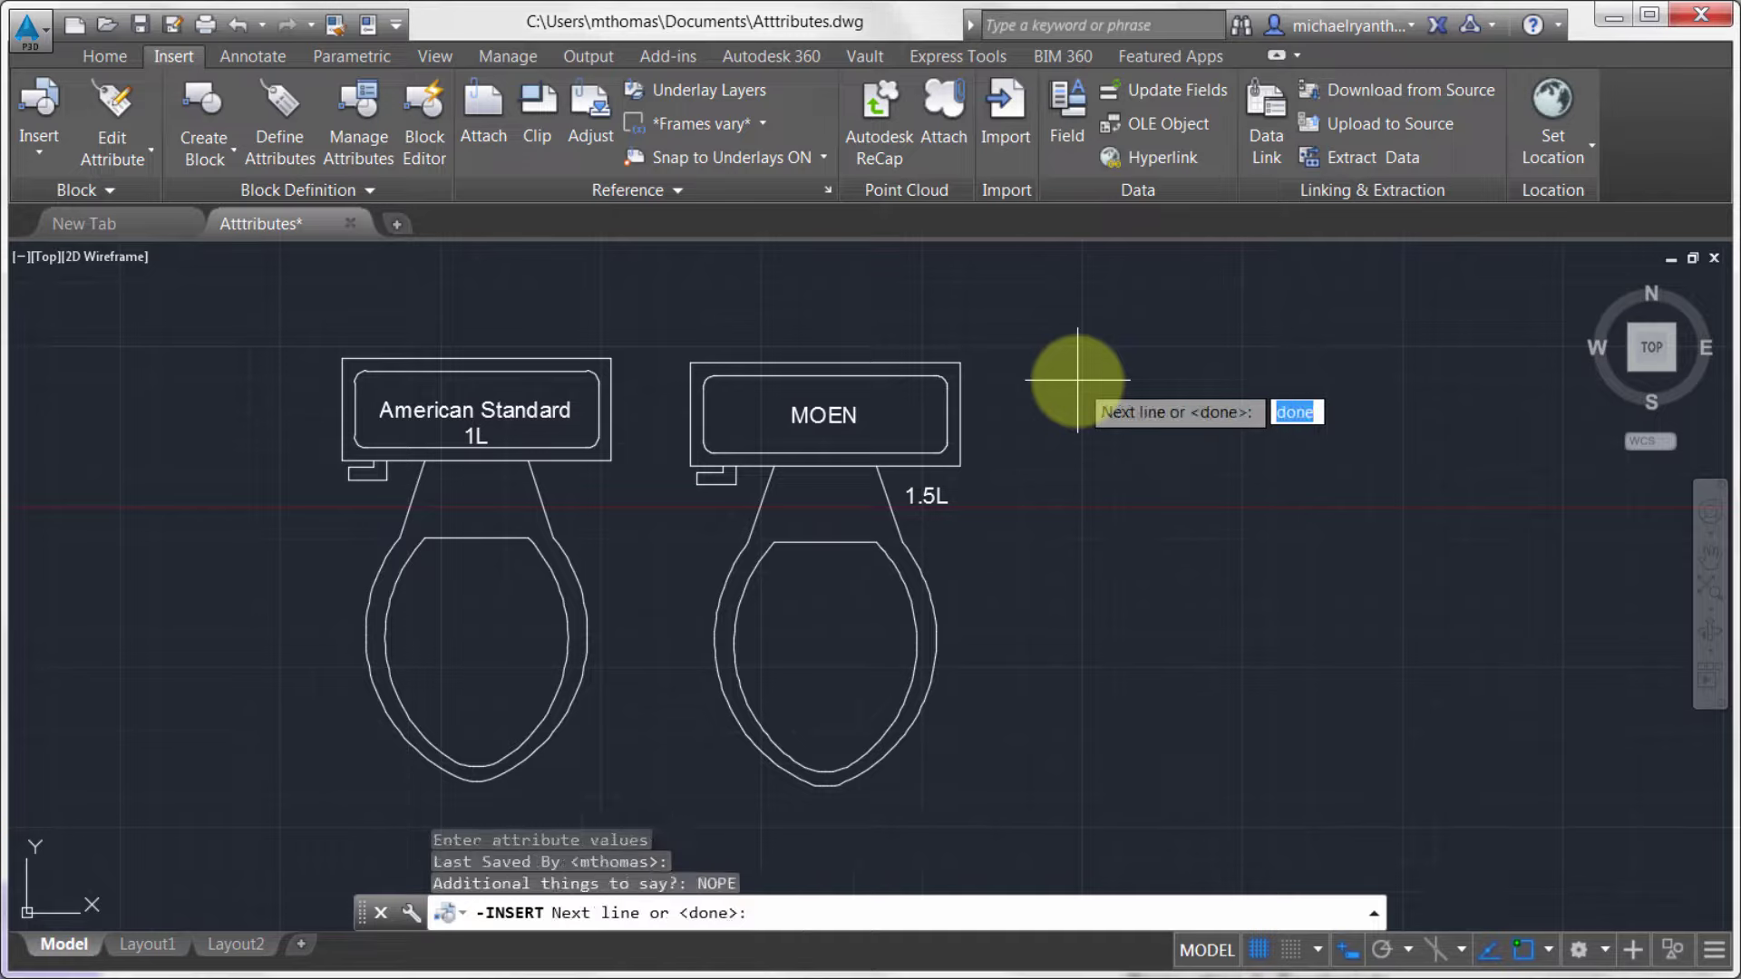
key(Return)
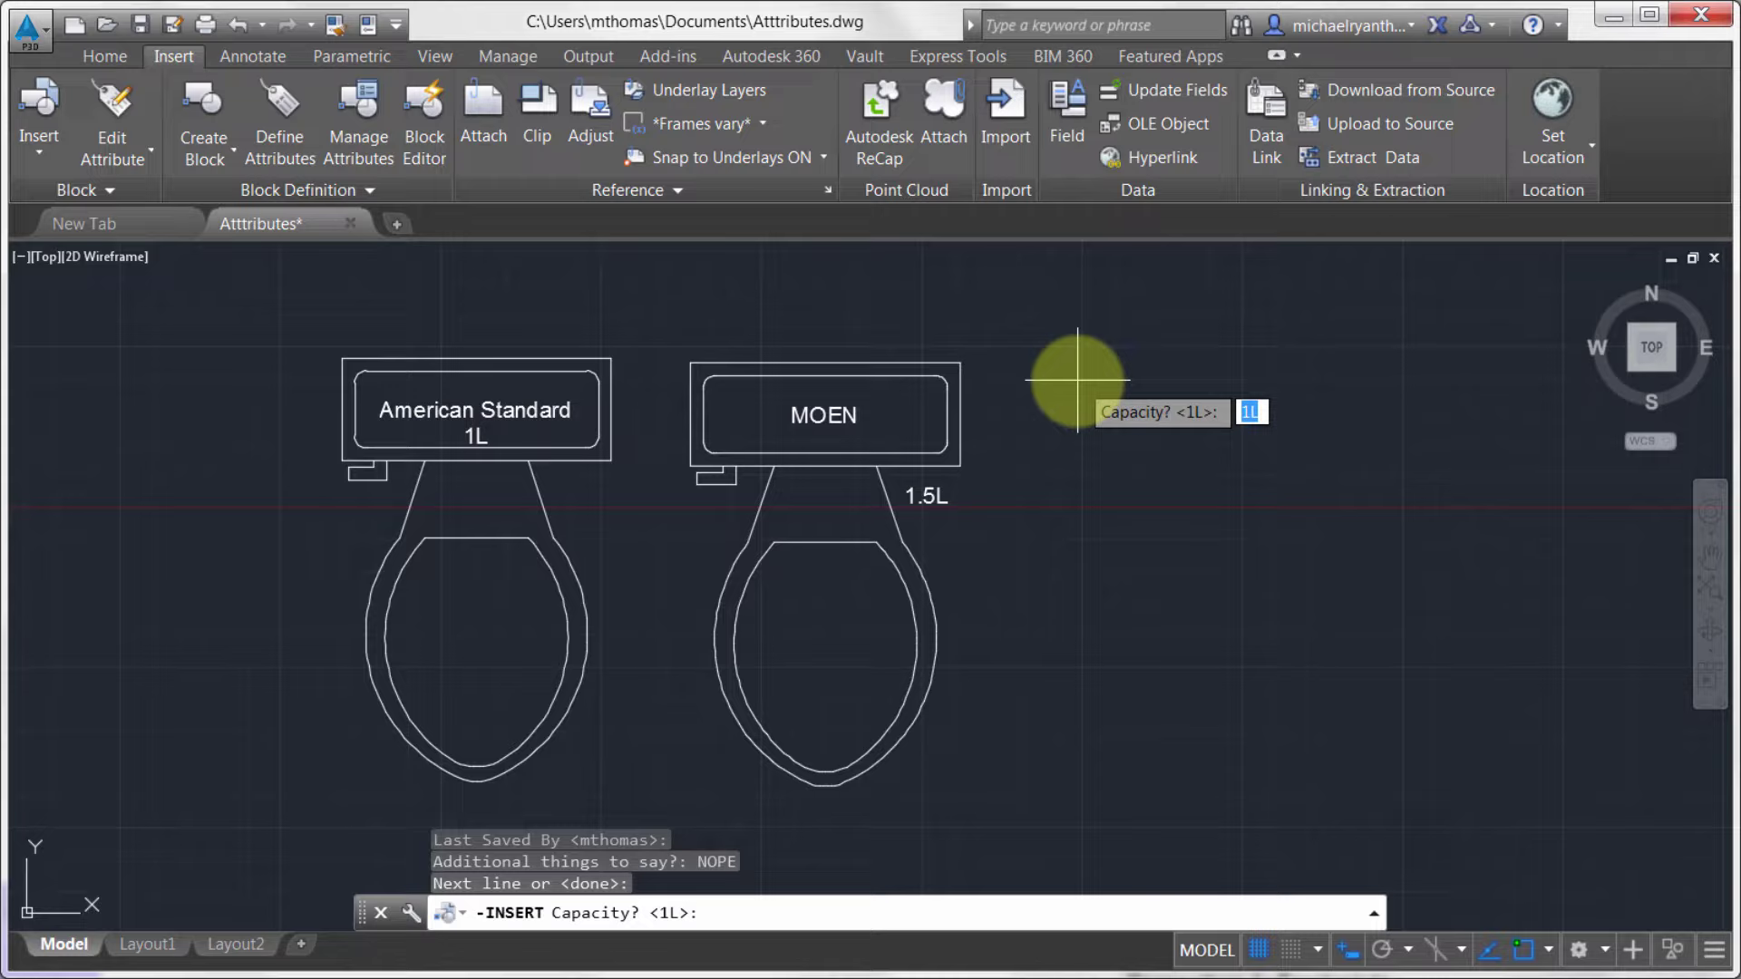
key(Return)
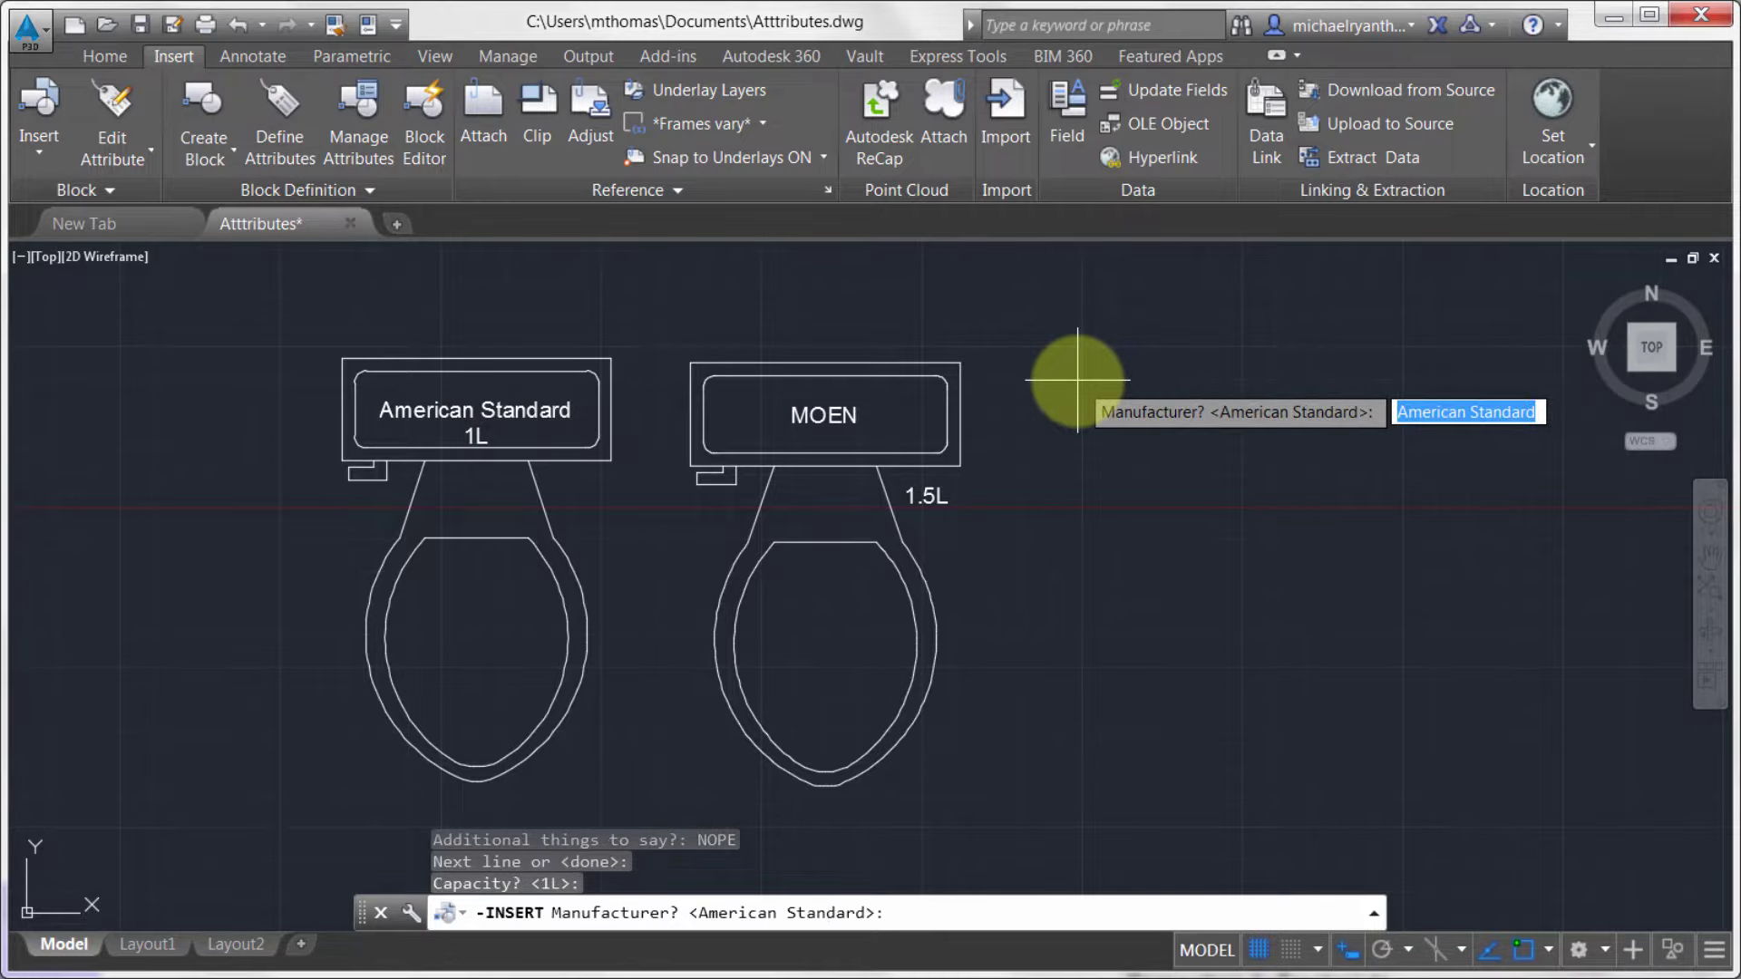
key(Return)
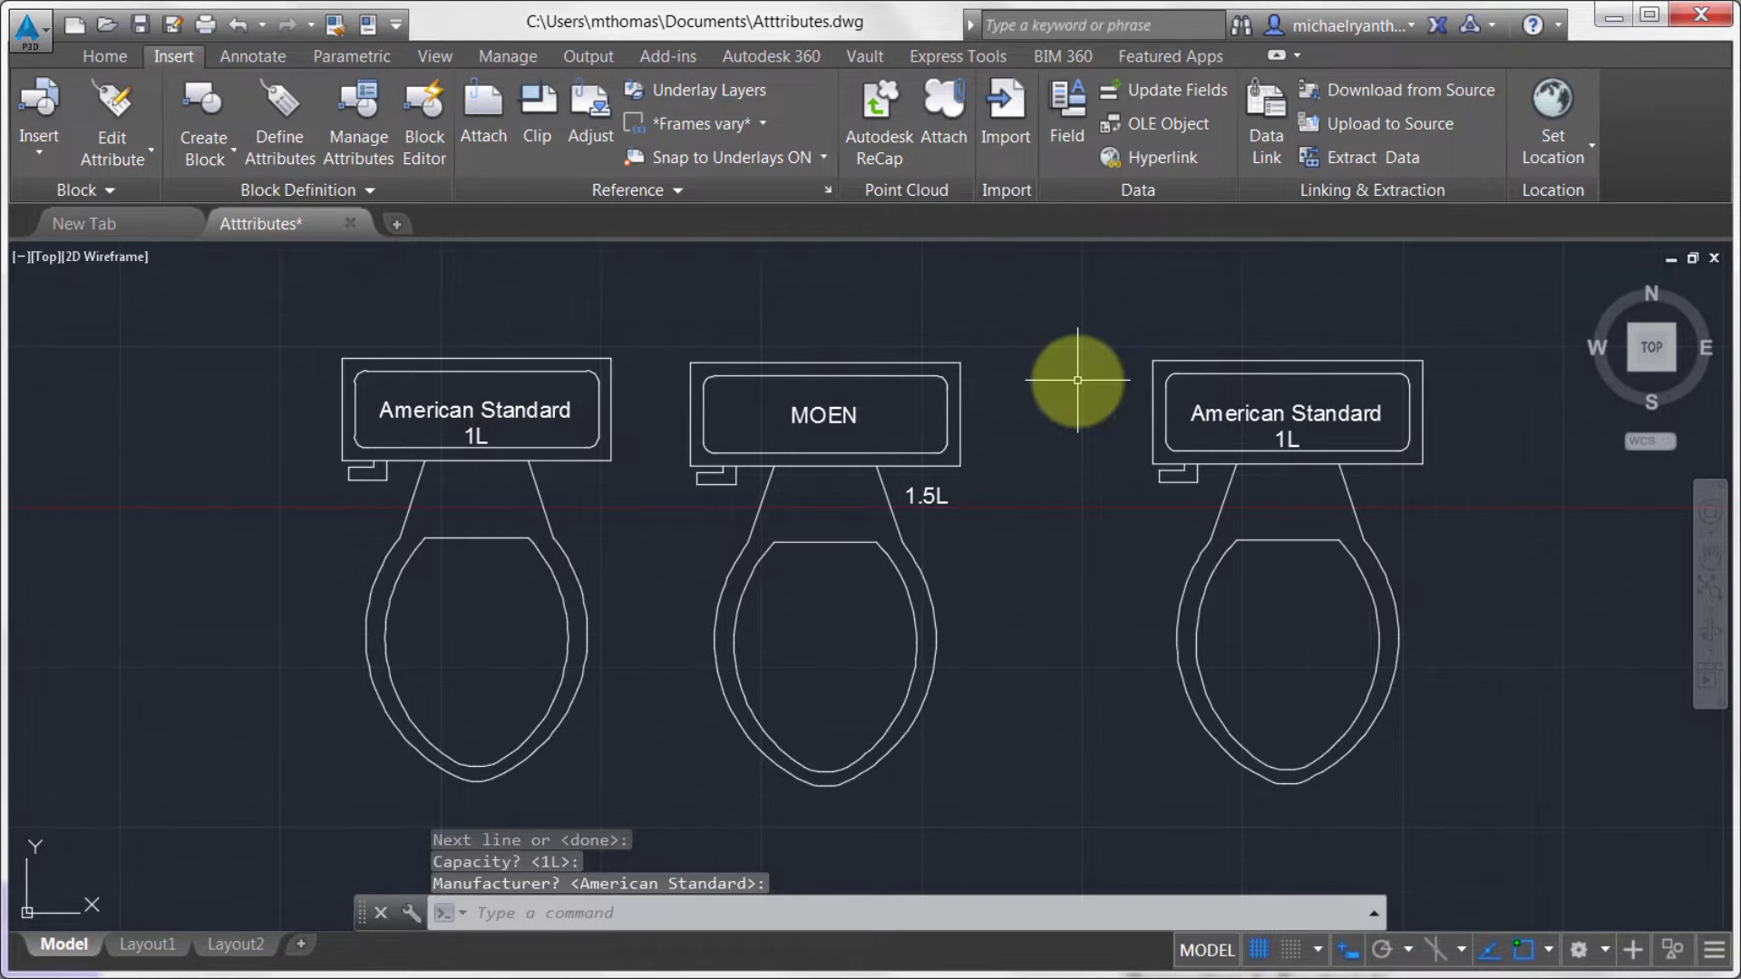
Set the ATTDIA system variable to 1 so attribute values are requested in a dialog
text(ATTdi)
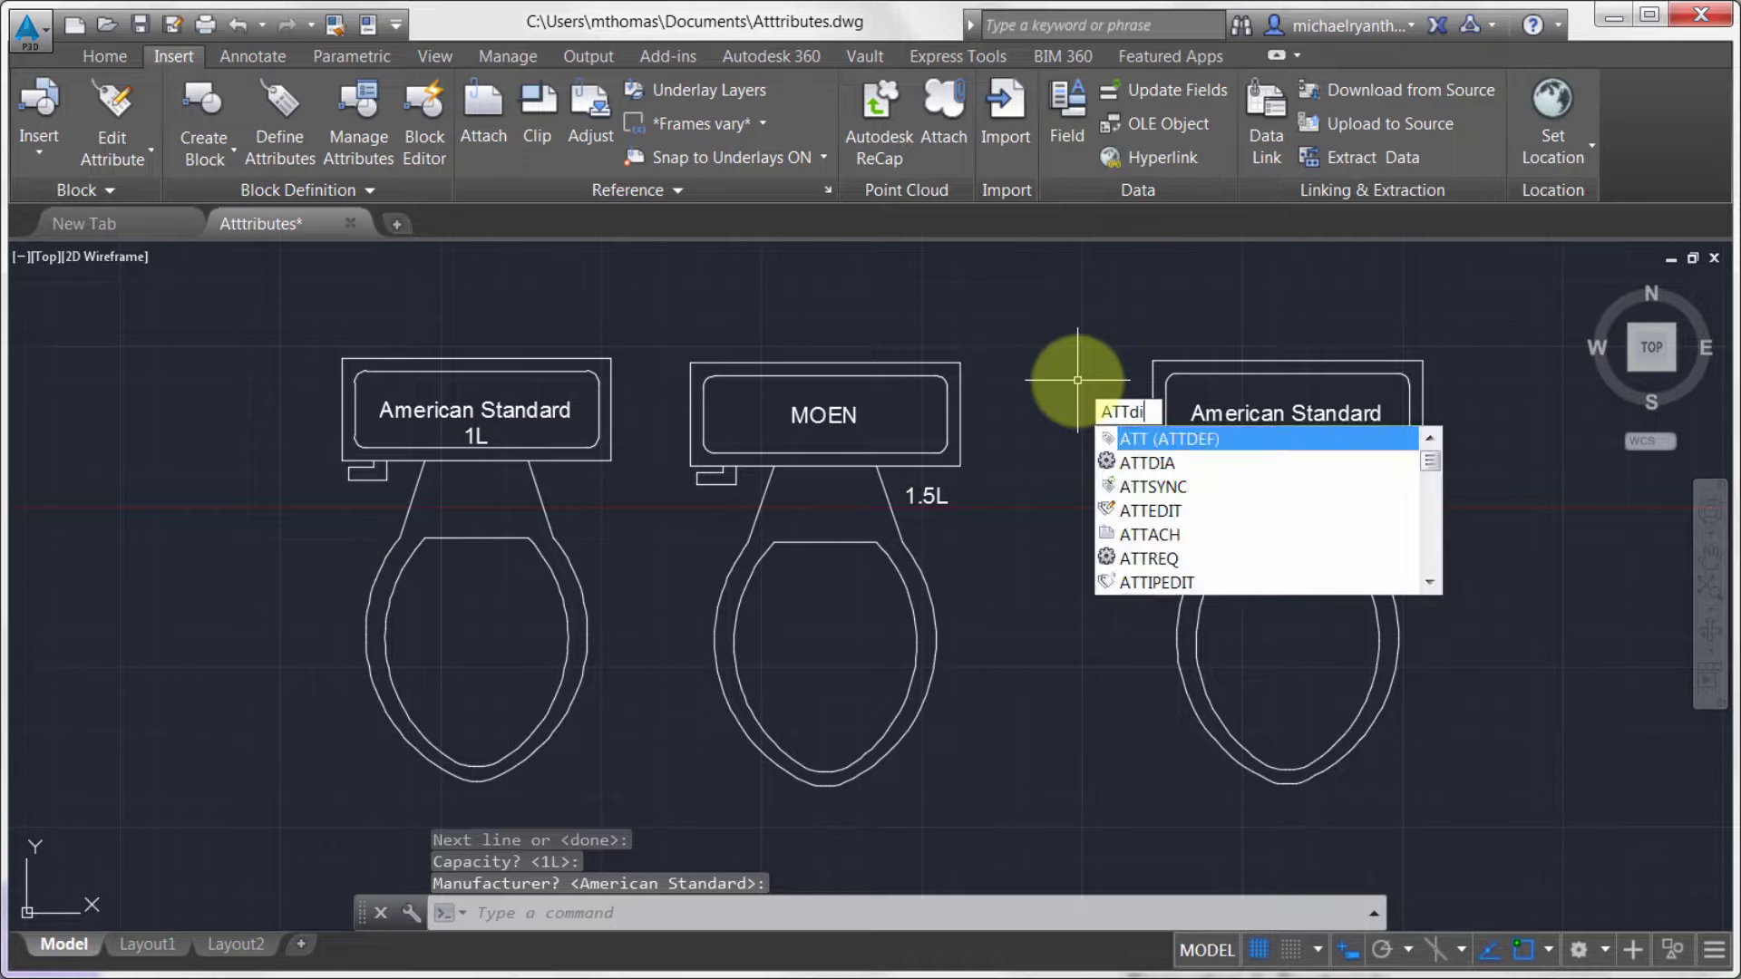
text(a)
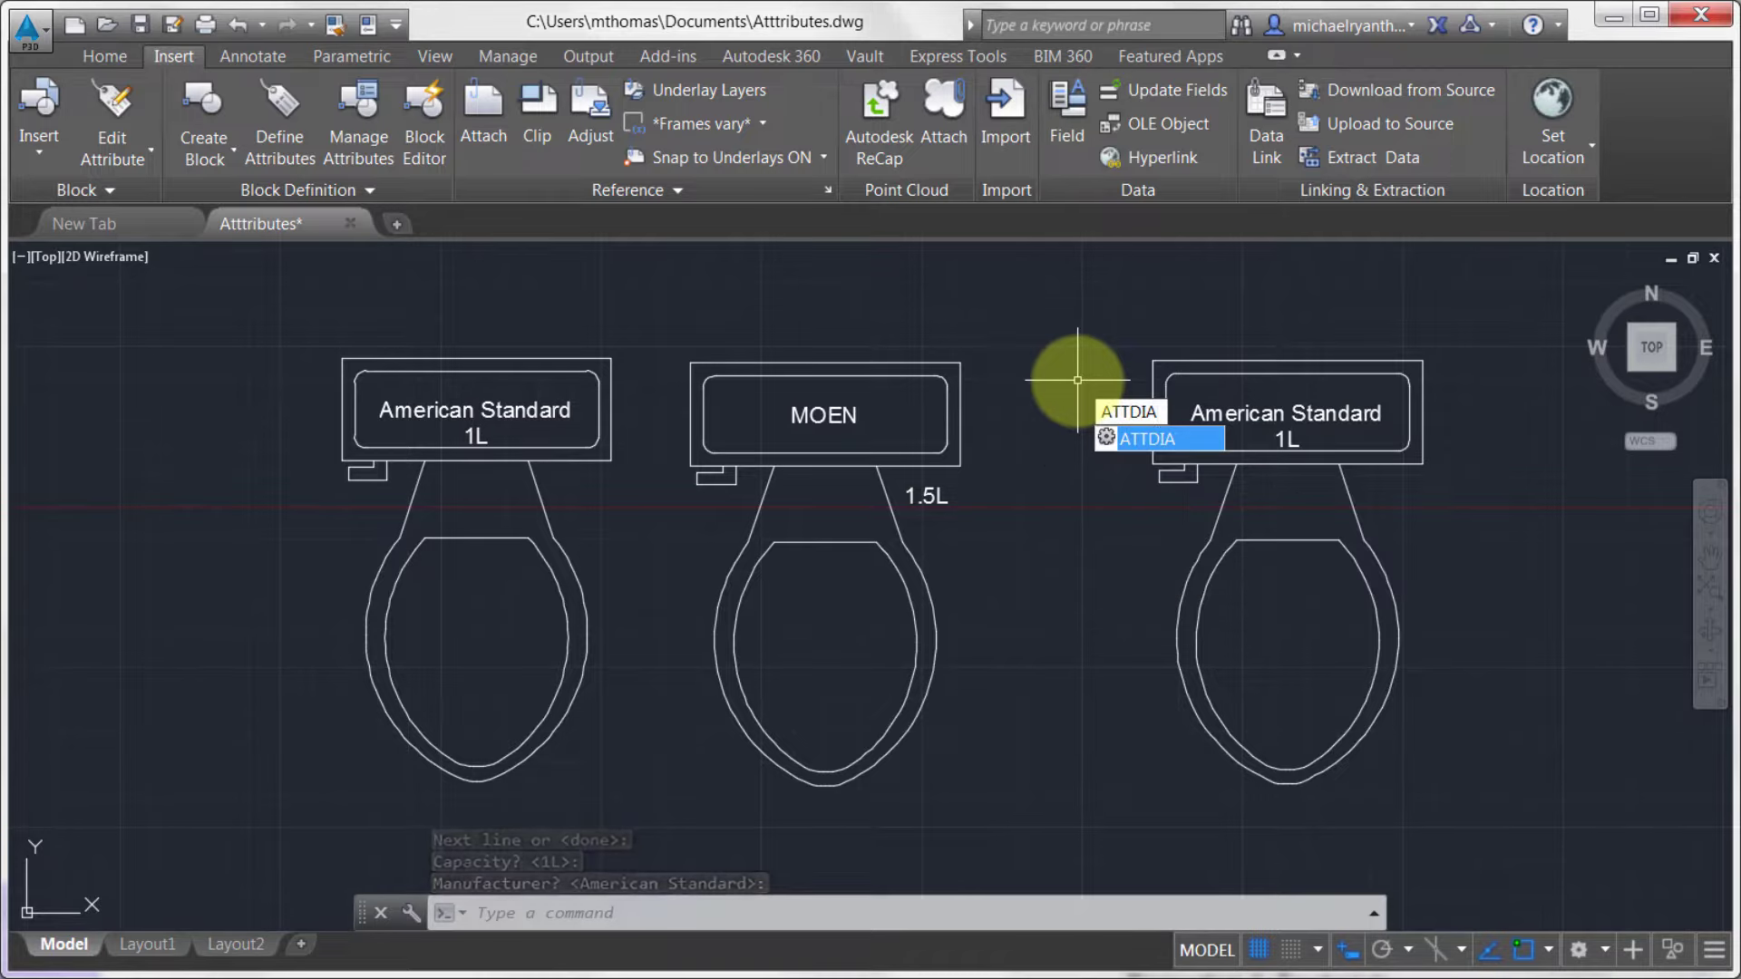
key(Return)
text(1)
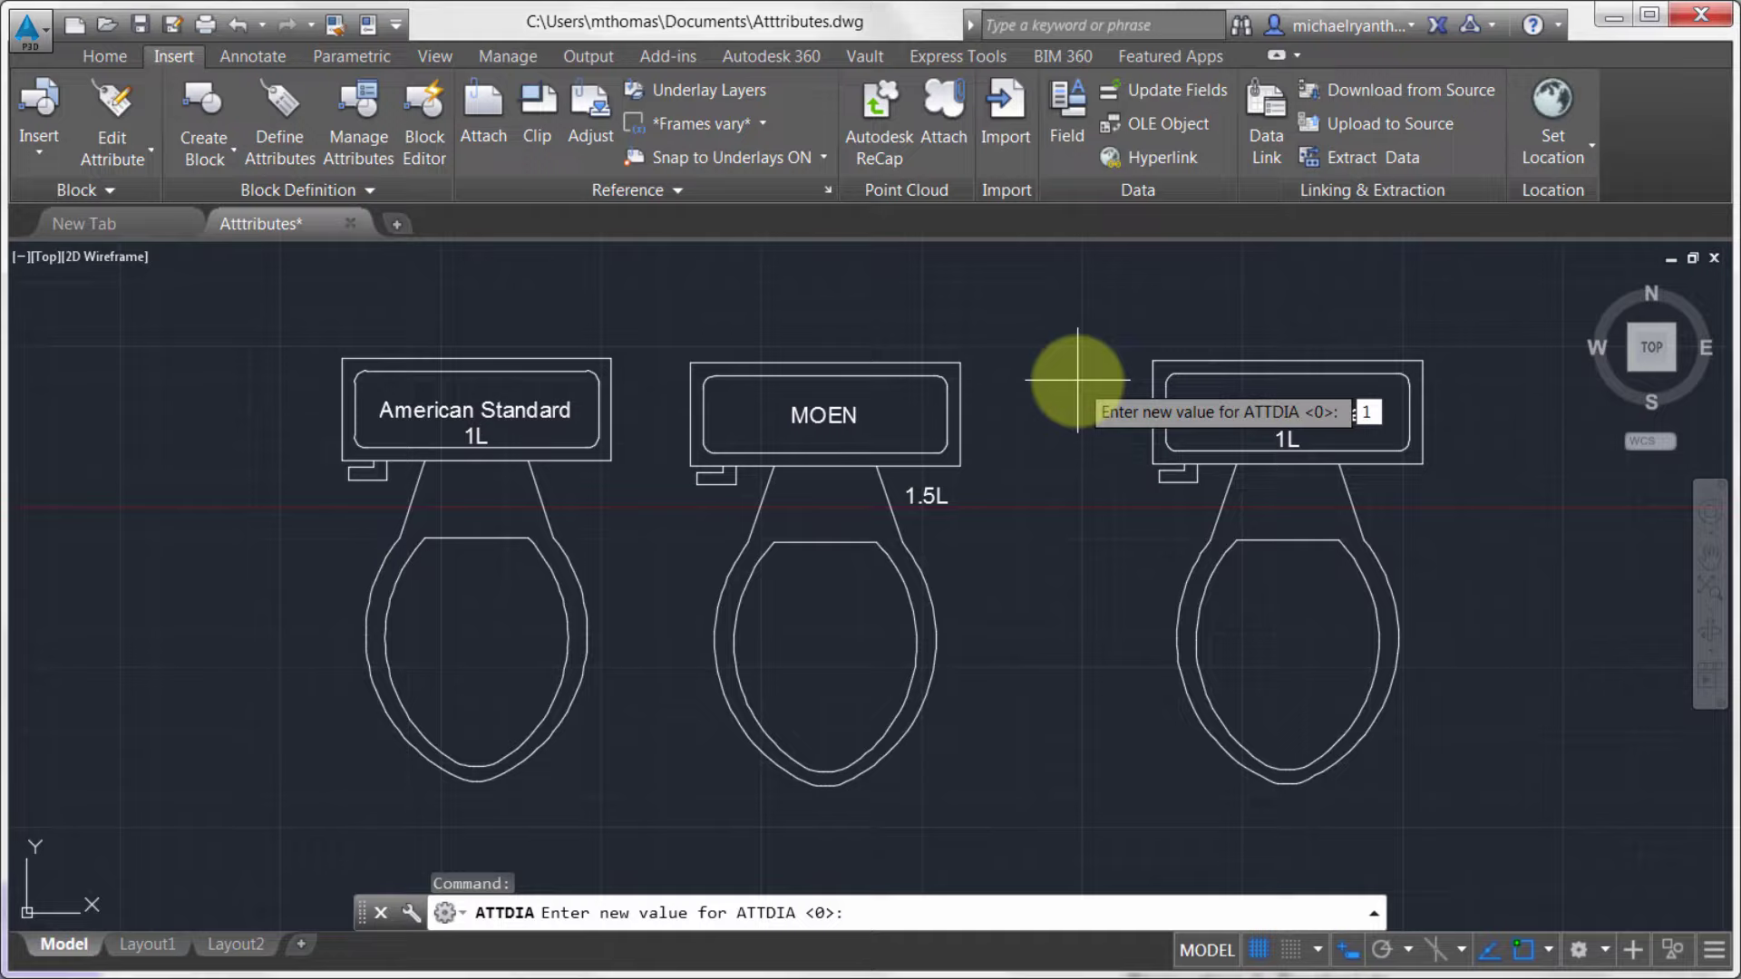
key(Return)
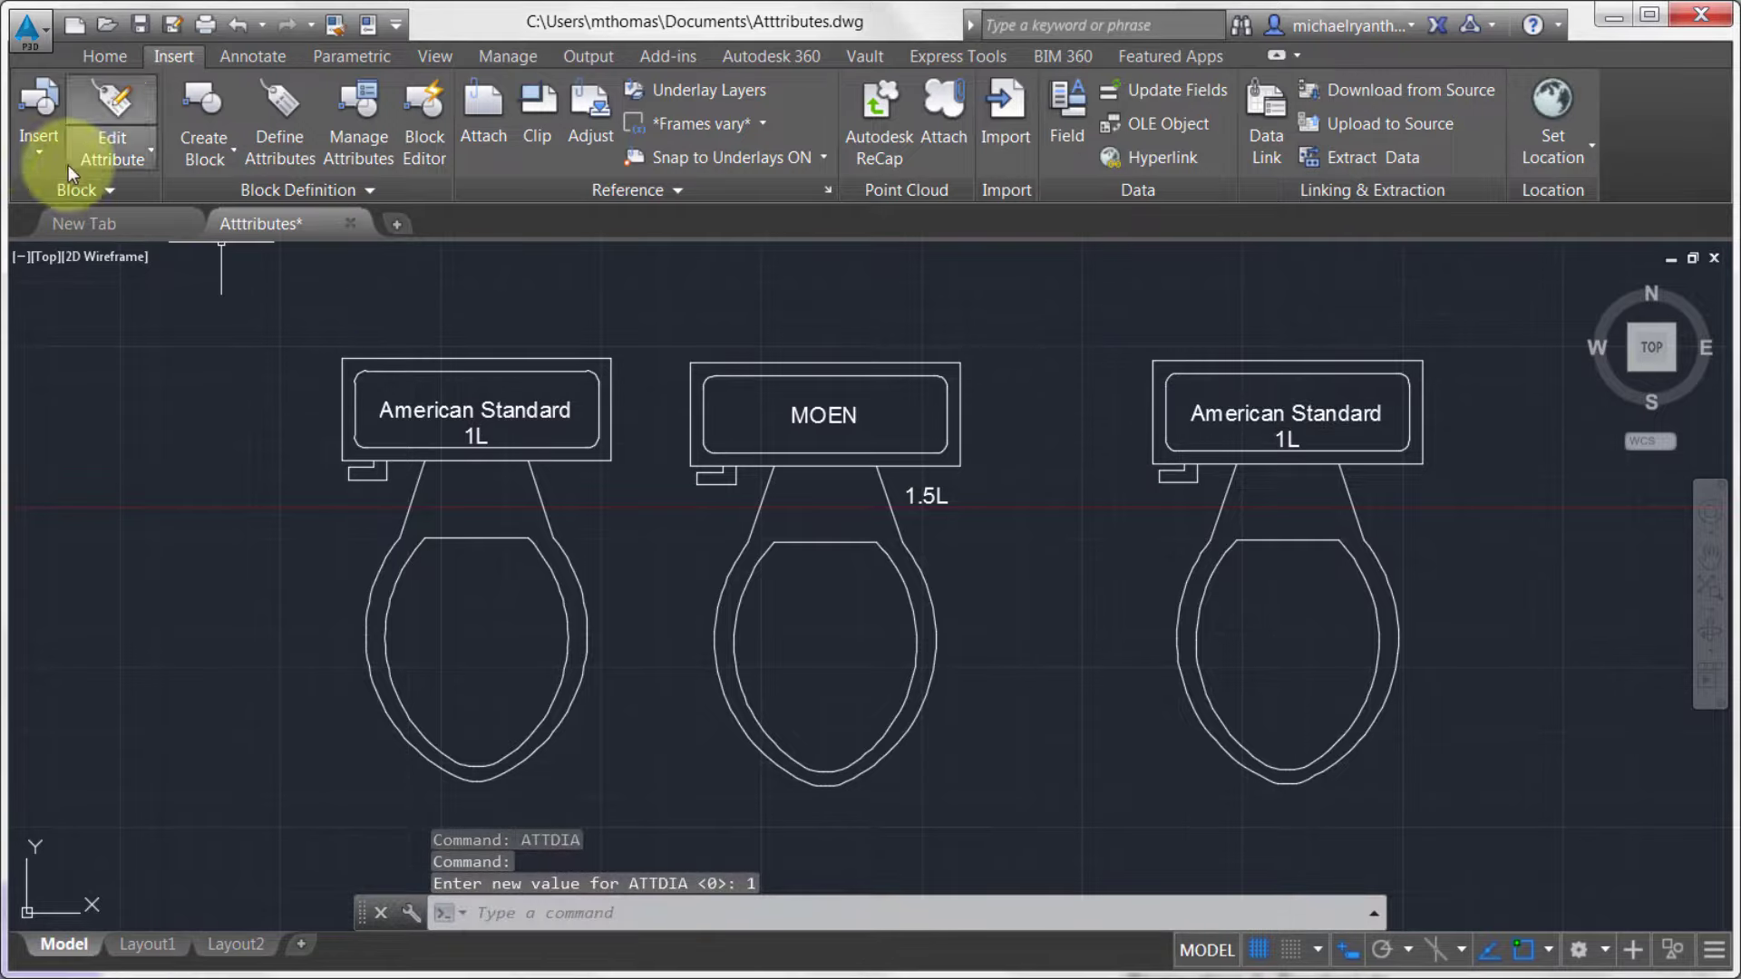
Insert another MY_TOILET block beside the first American Standard toilet and dismiss its Edit Attributes dialog
click(38, 151)
click(256, 243)
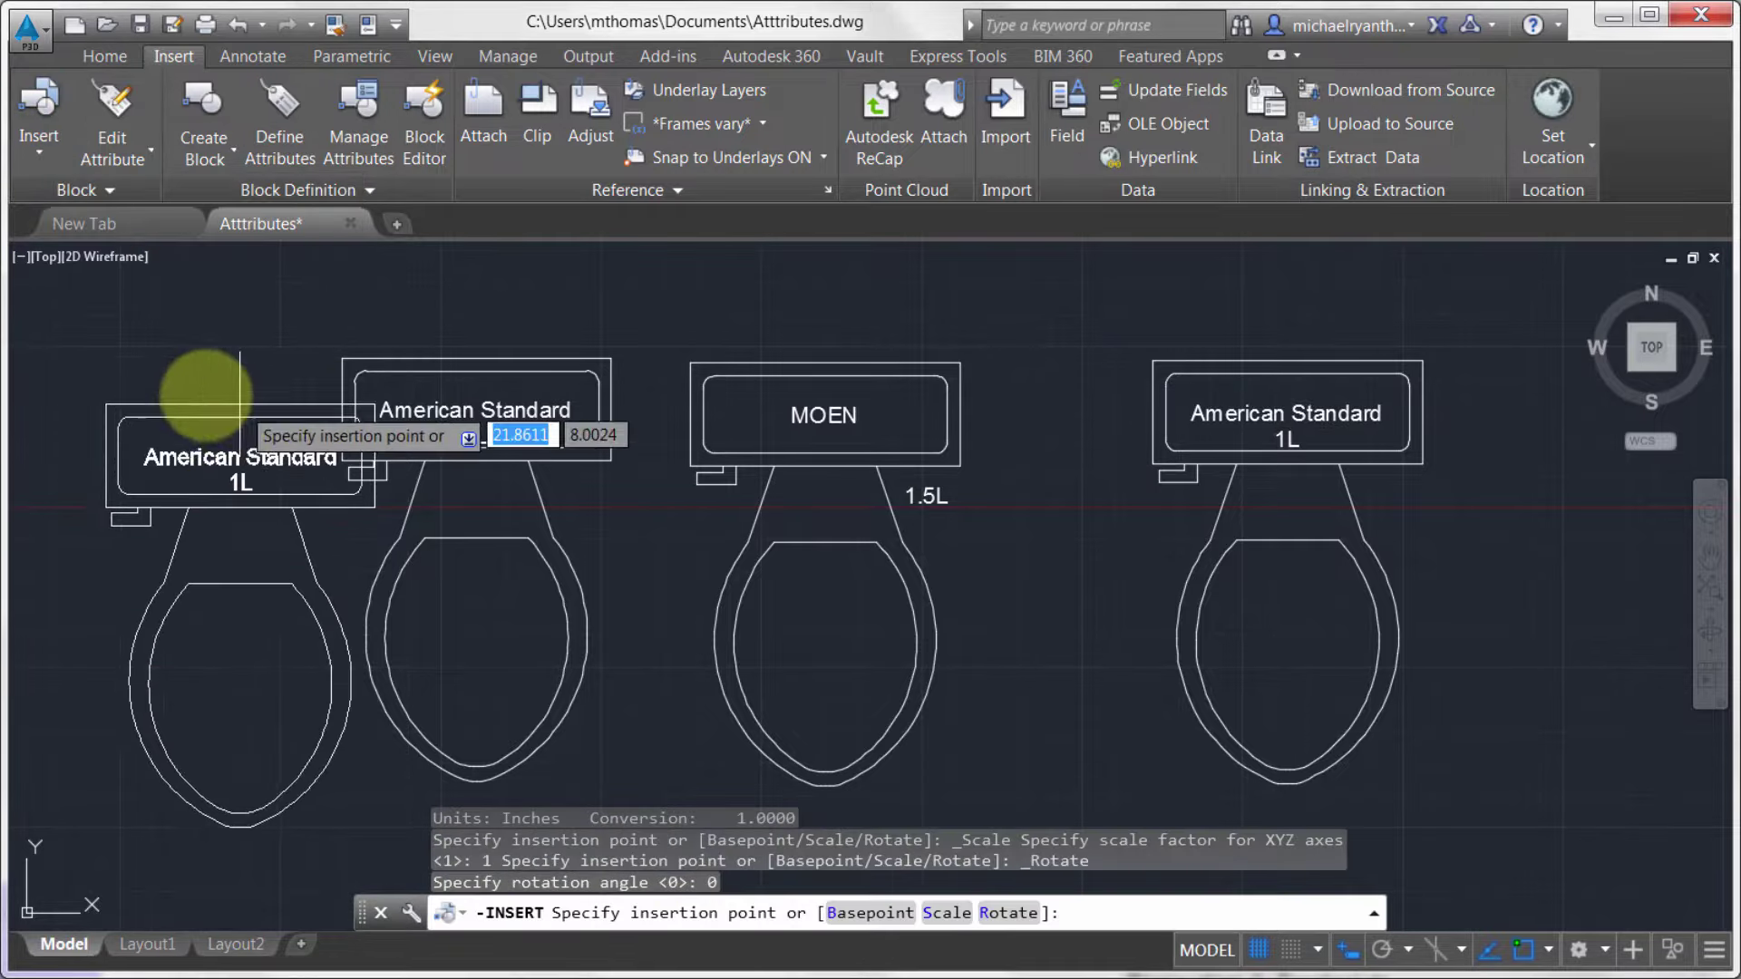
click(136, 361)
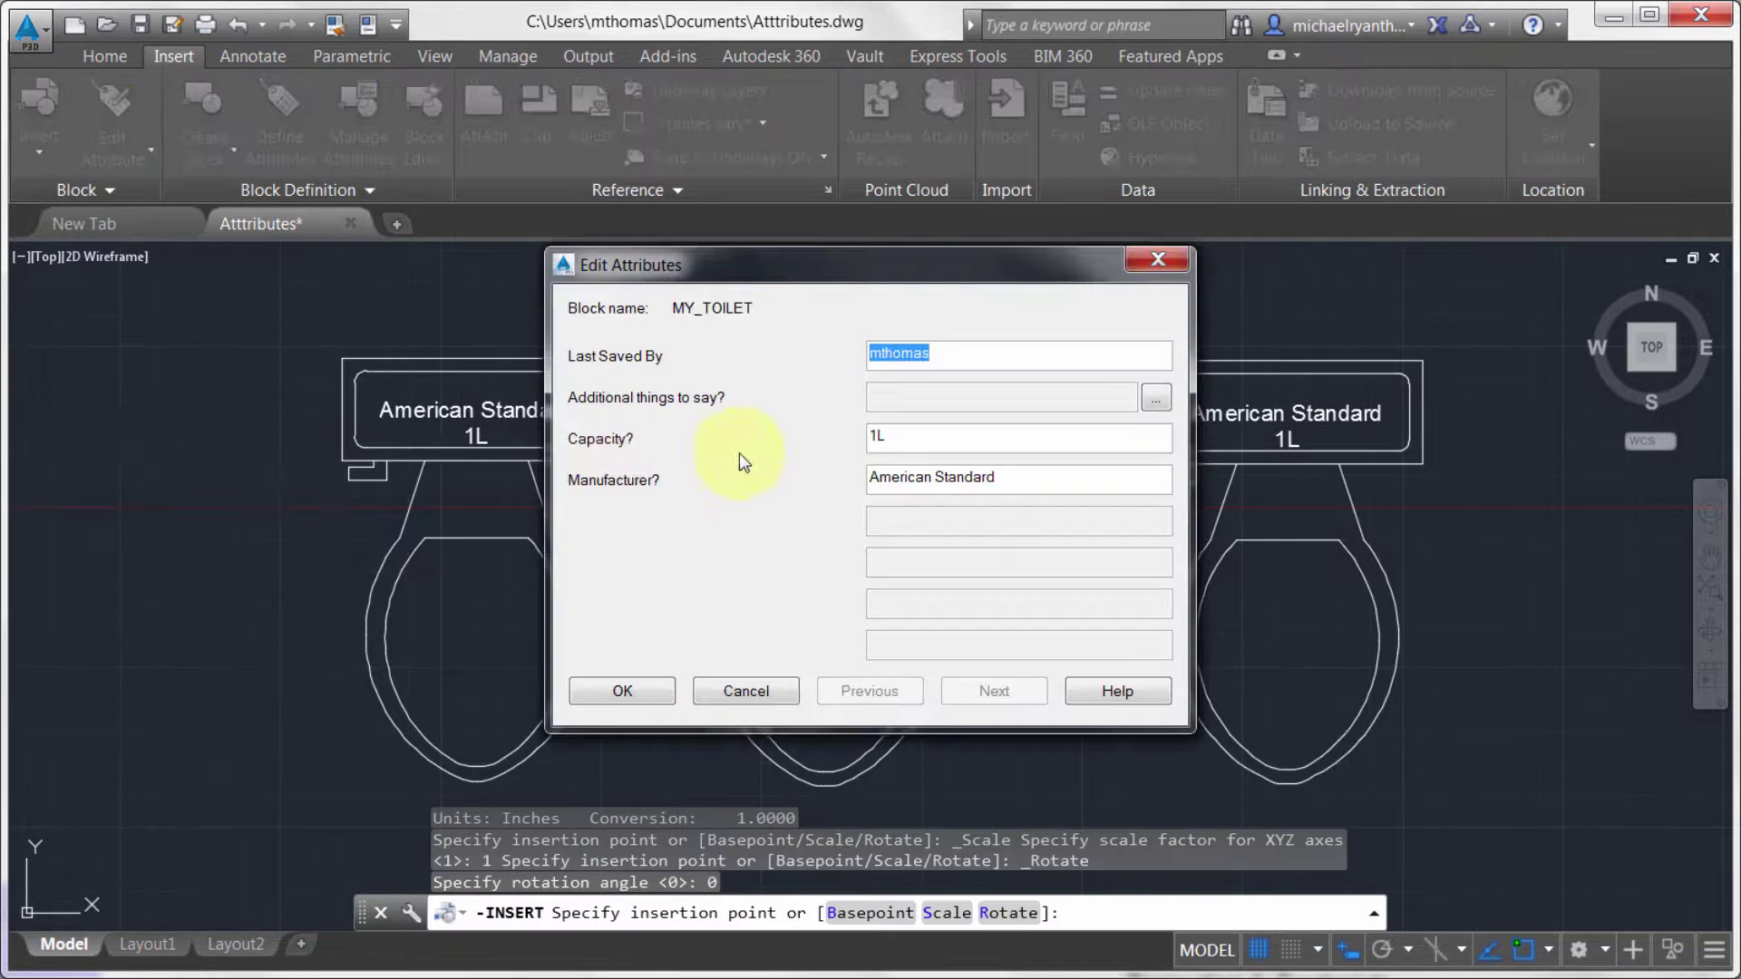
click(746, 691)
Delete the extra toilet block that overlaps the drawing area's left edge
click(281, 331)
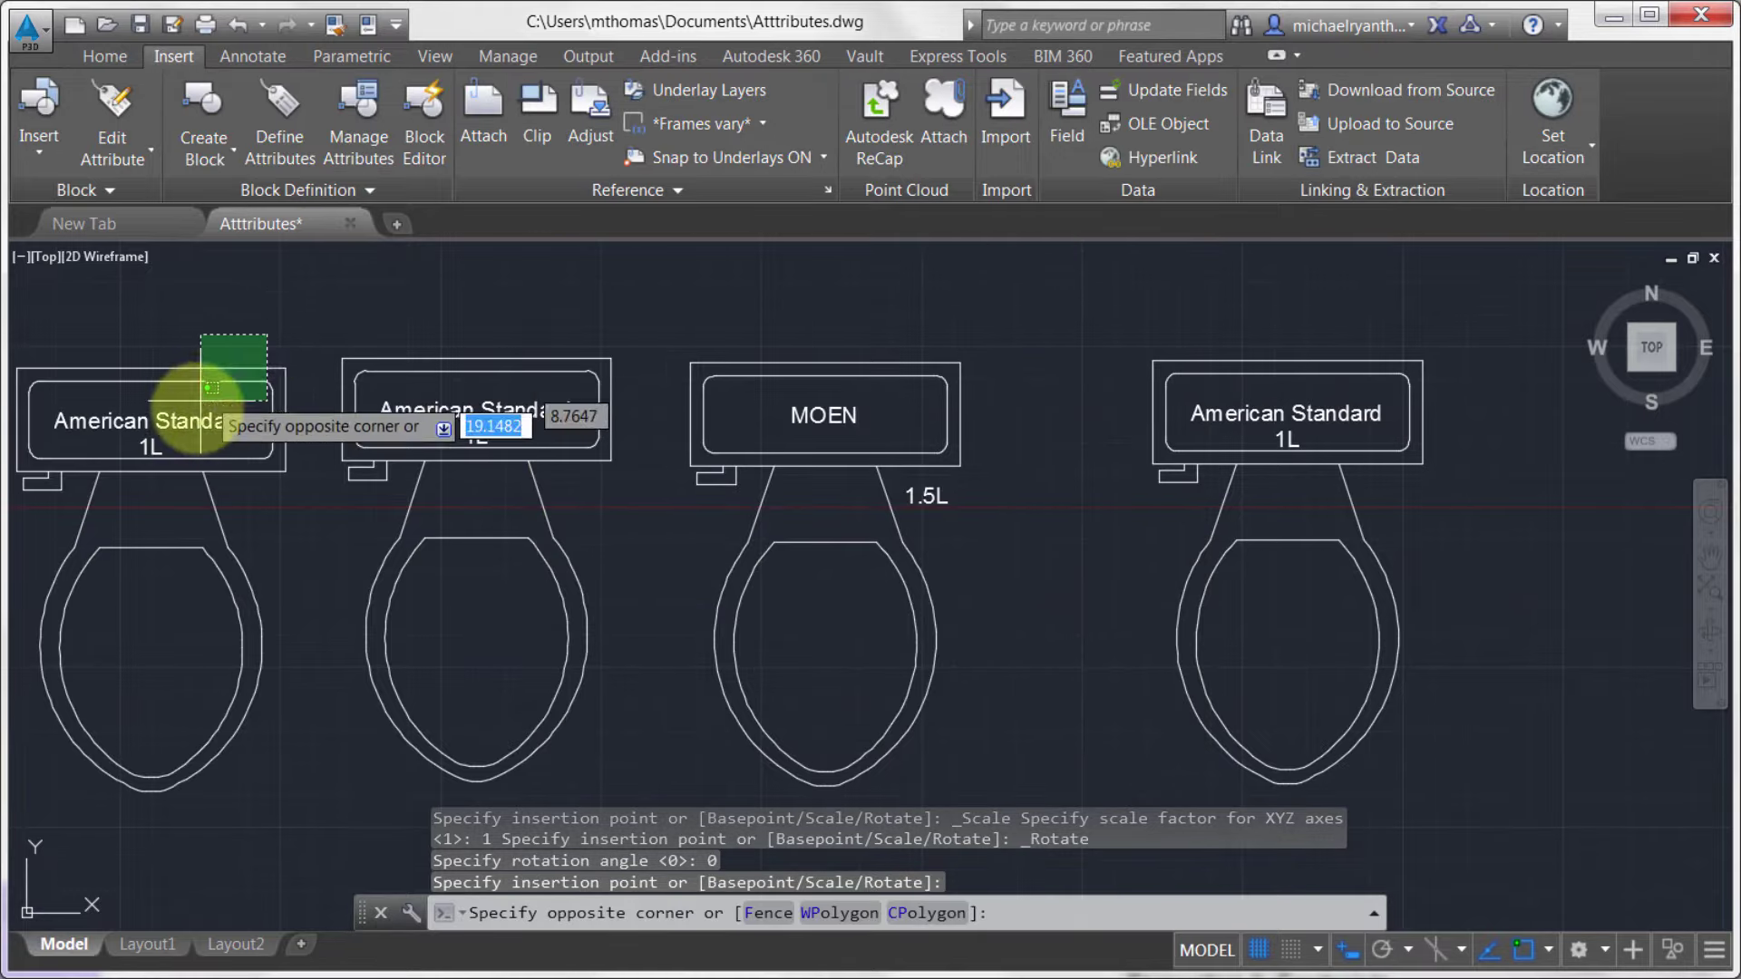
click(196, 413)
key(Delete)
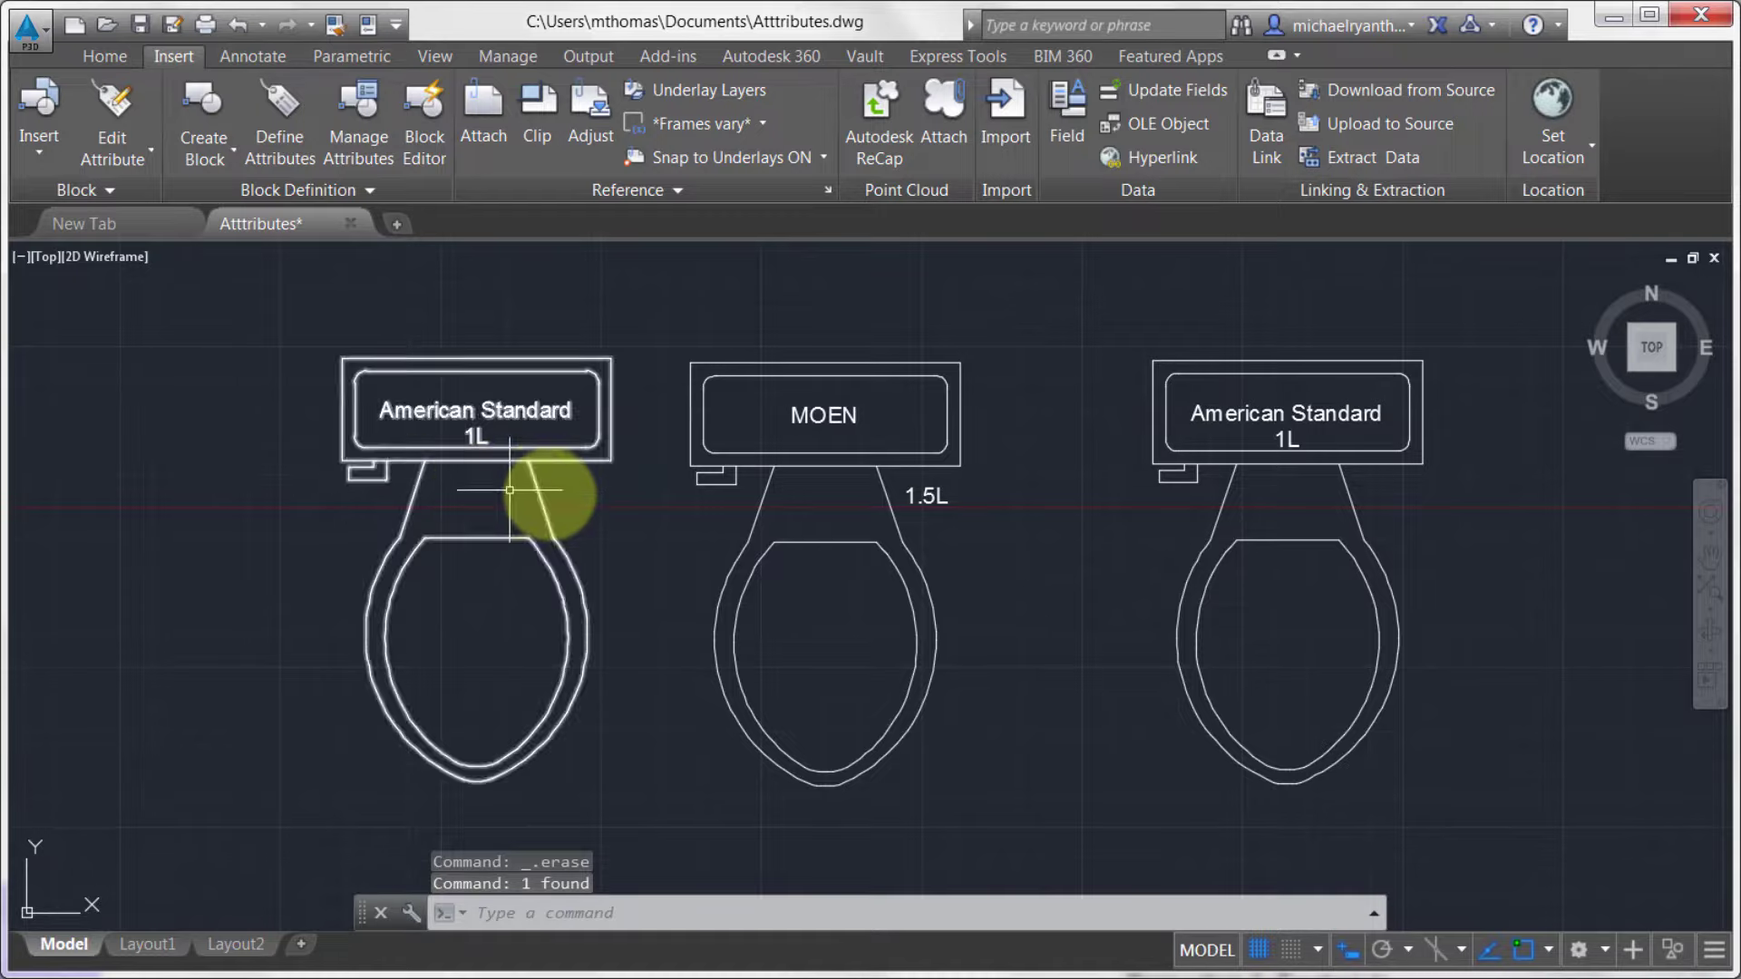
Examine the attribute values of the rightmost American Standard toilet in the Enhanced Attribute Editor and close it
middle_drag(544, 486, 439, 493)
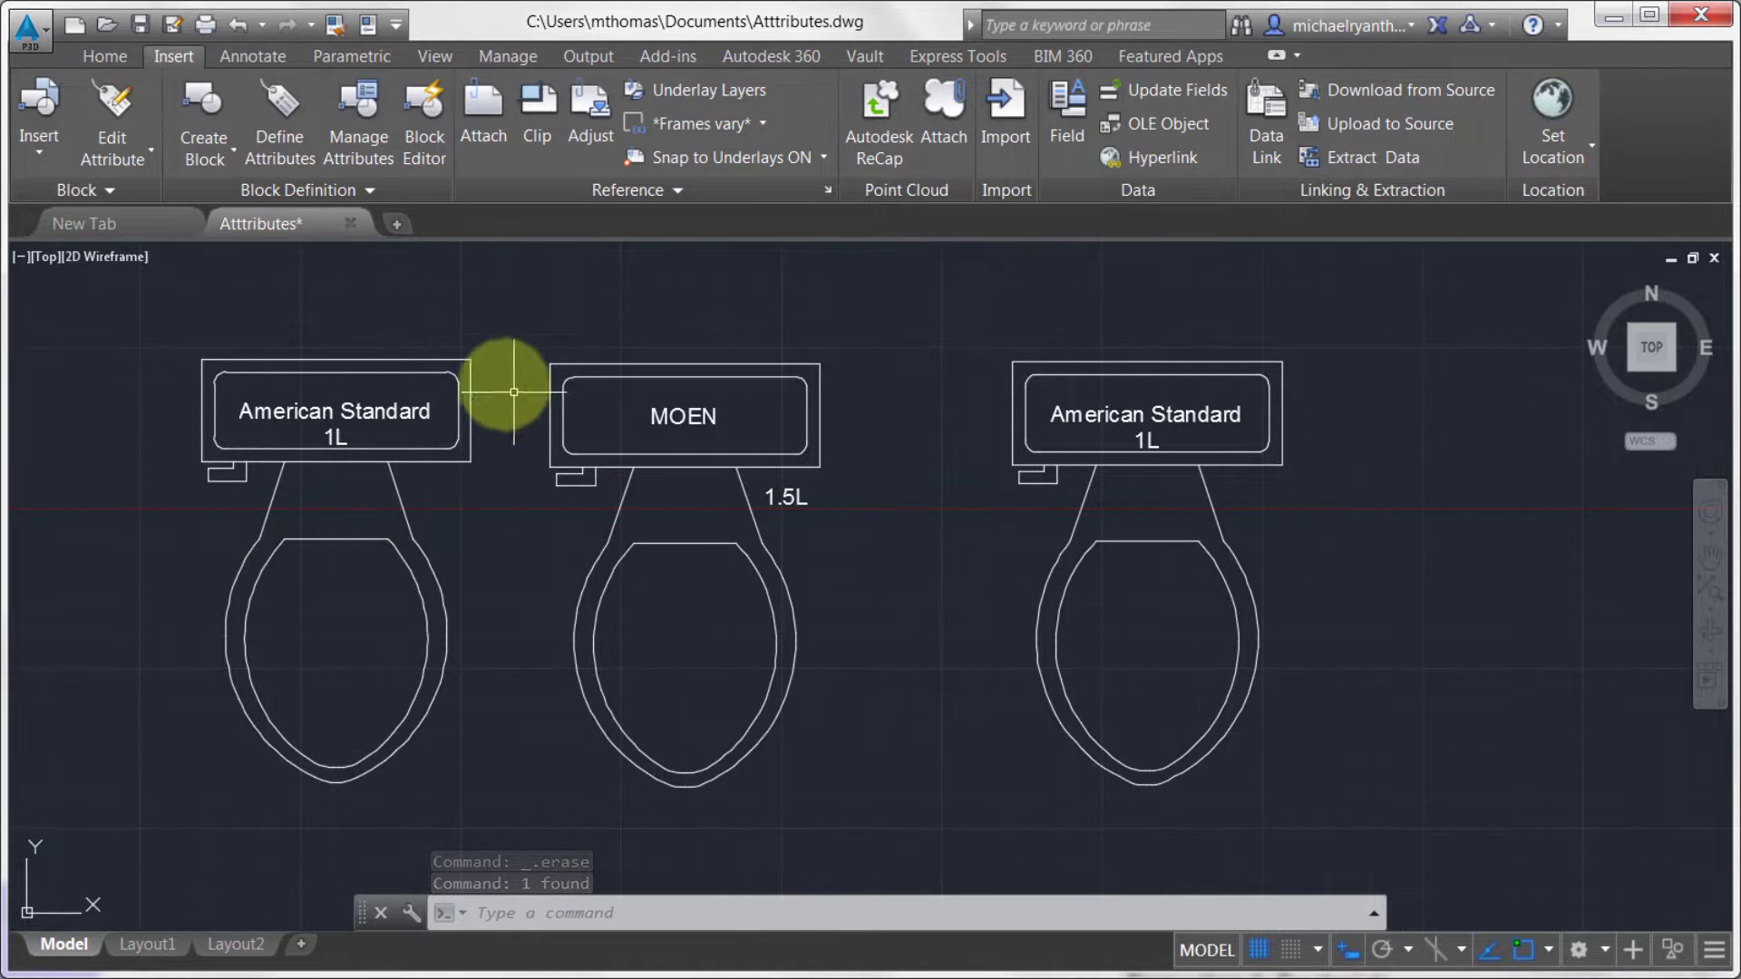
double_click(1133, 408)
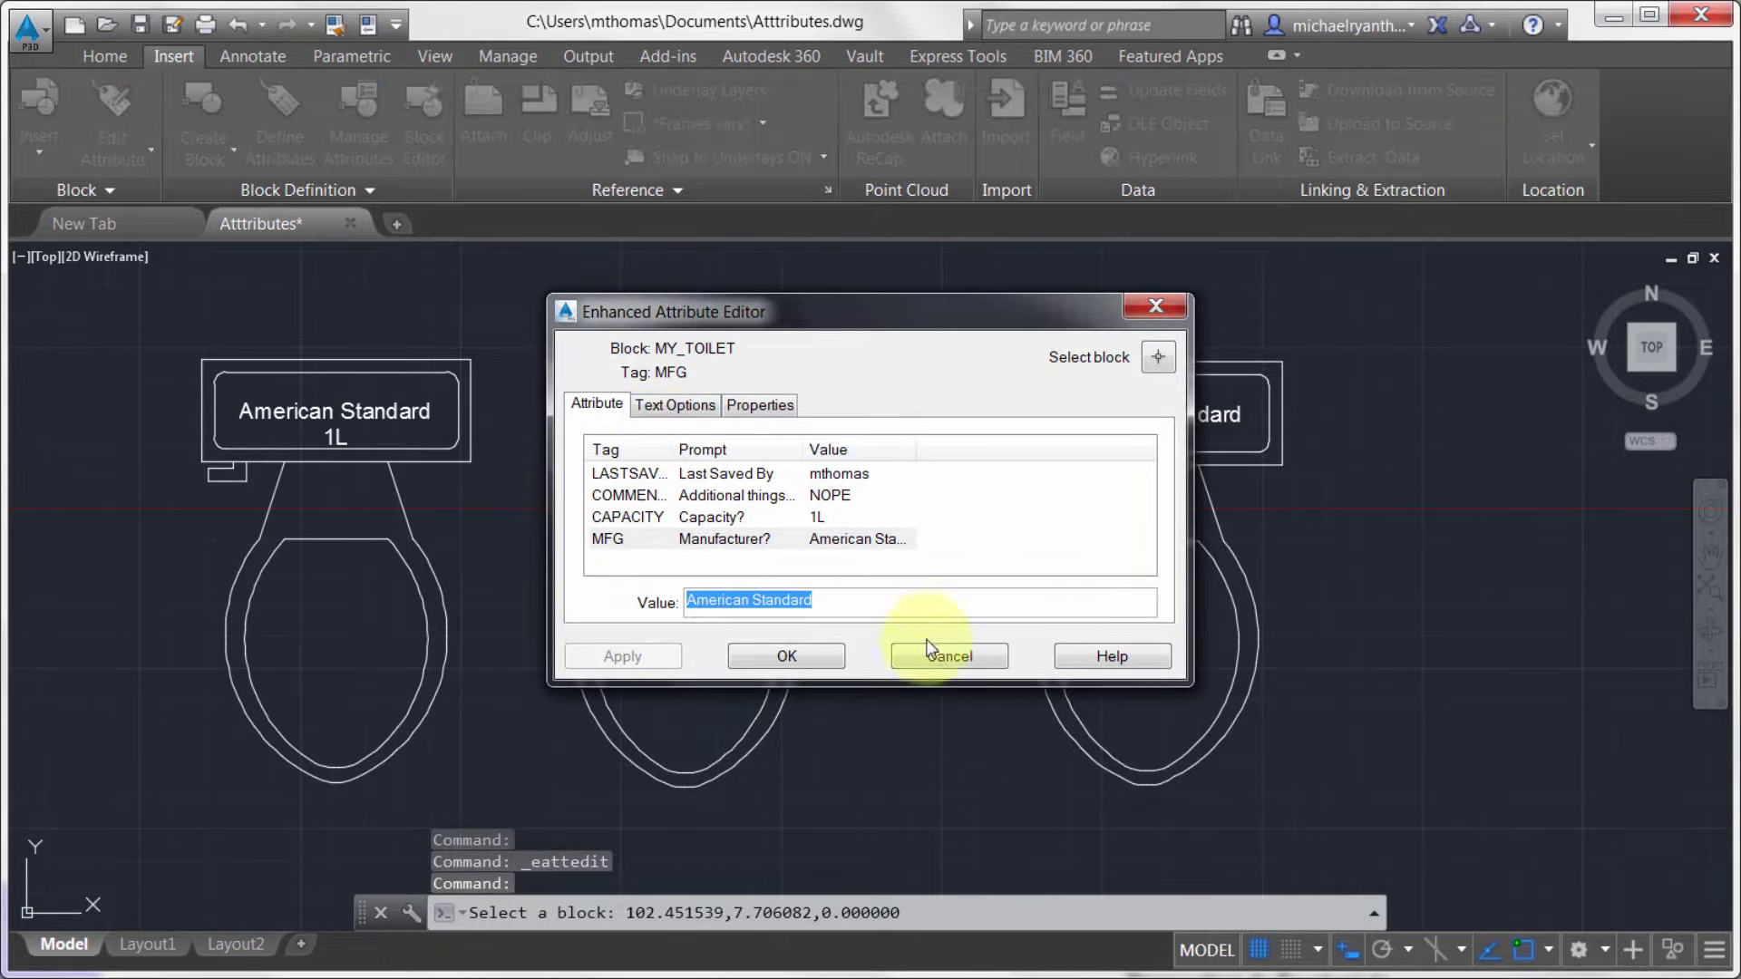
click(948, 655)
click(158, 164)
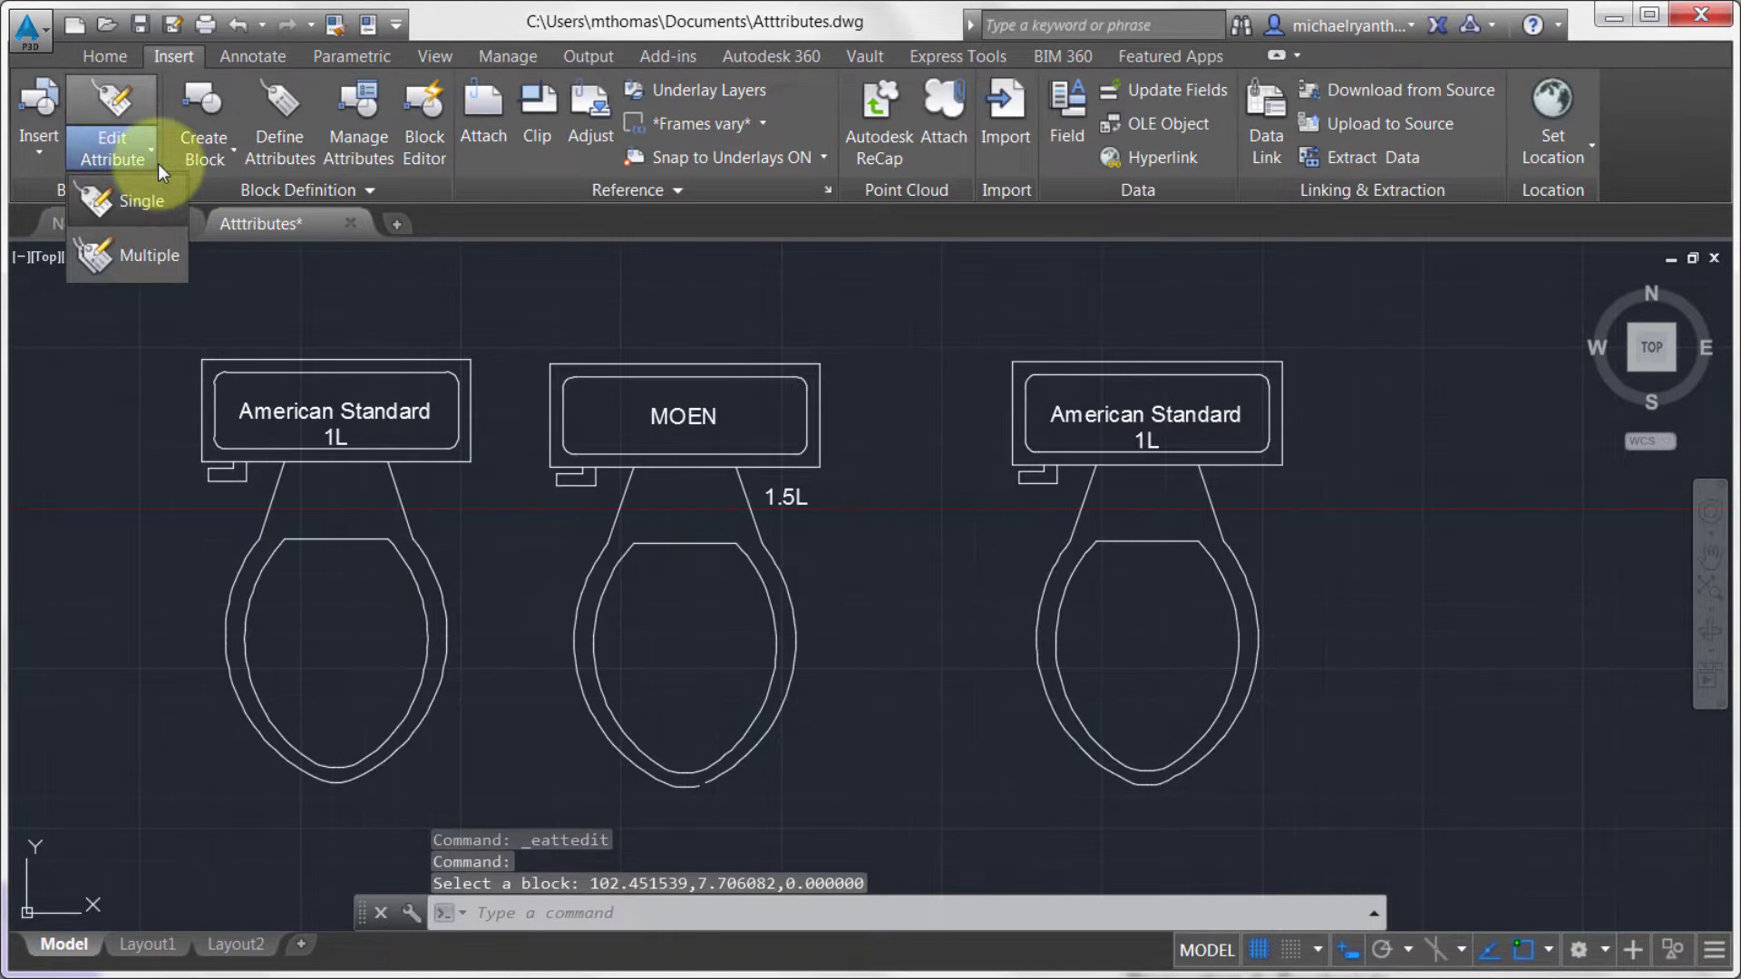
click(138, 250)
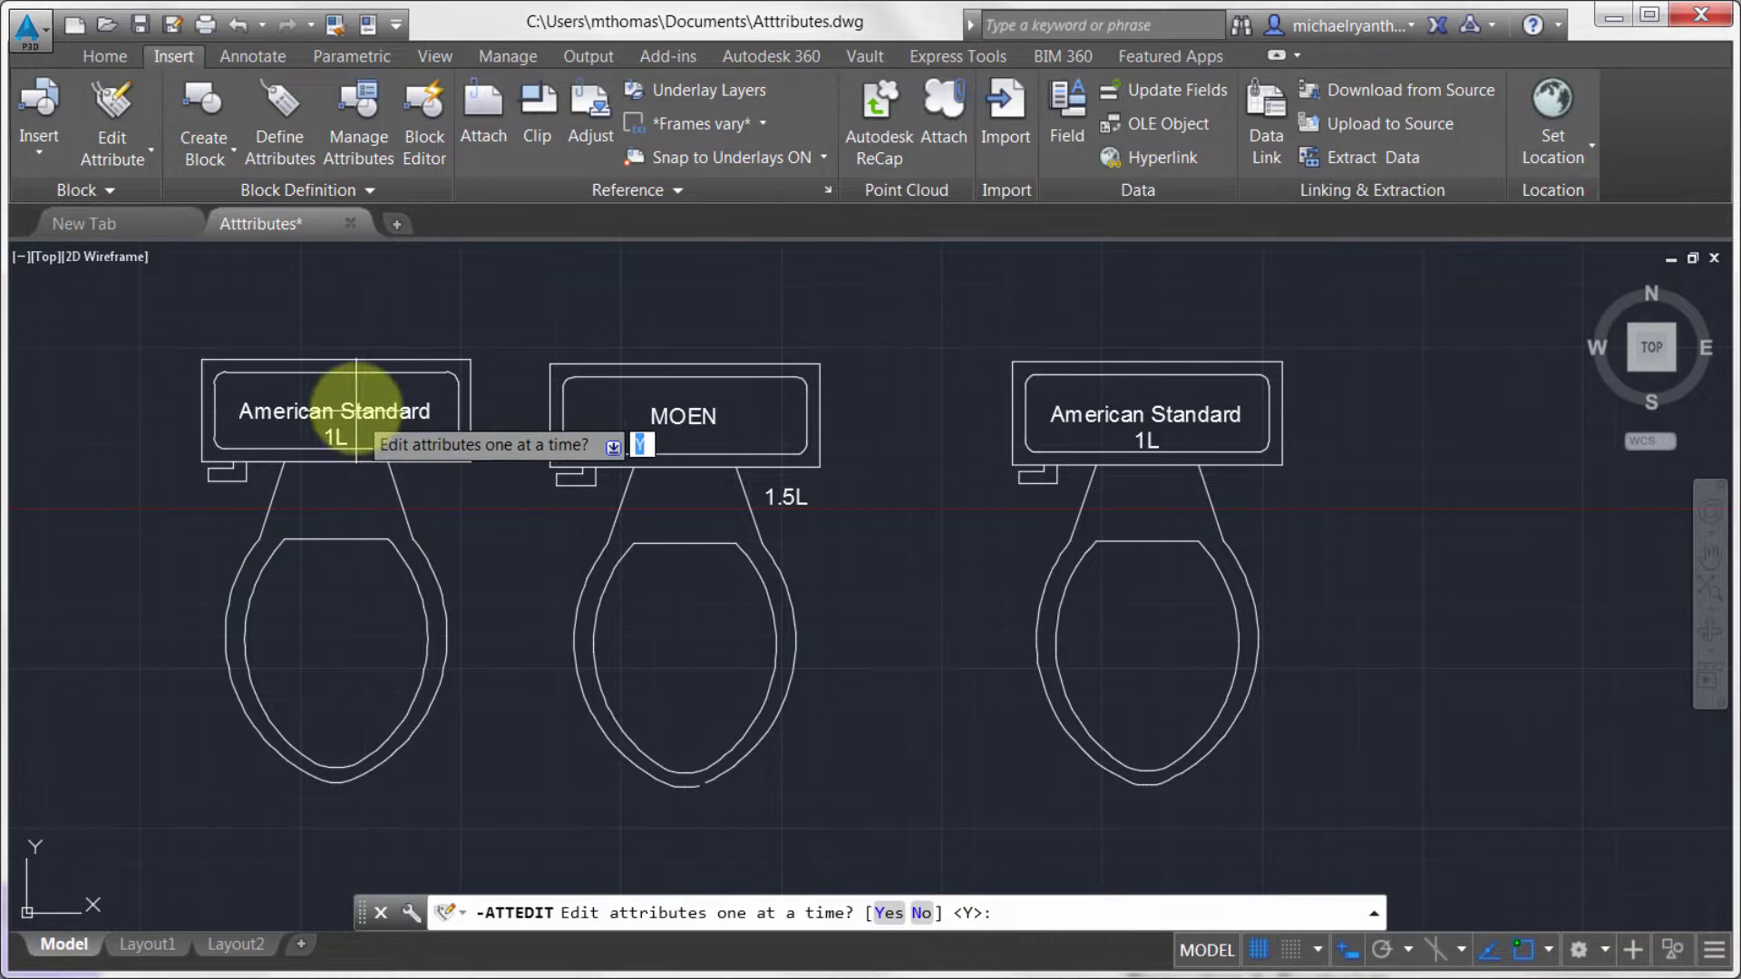
key(Escape)
Use the single attribute edit command to examine the leftmost toilet's attribute values and close the editor
click(171, 227)
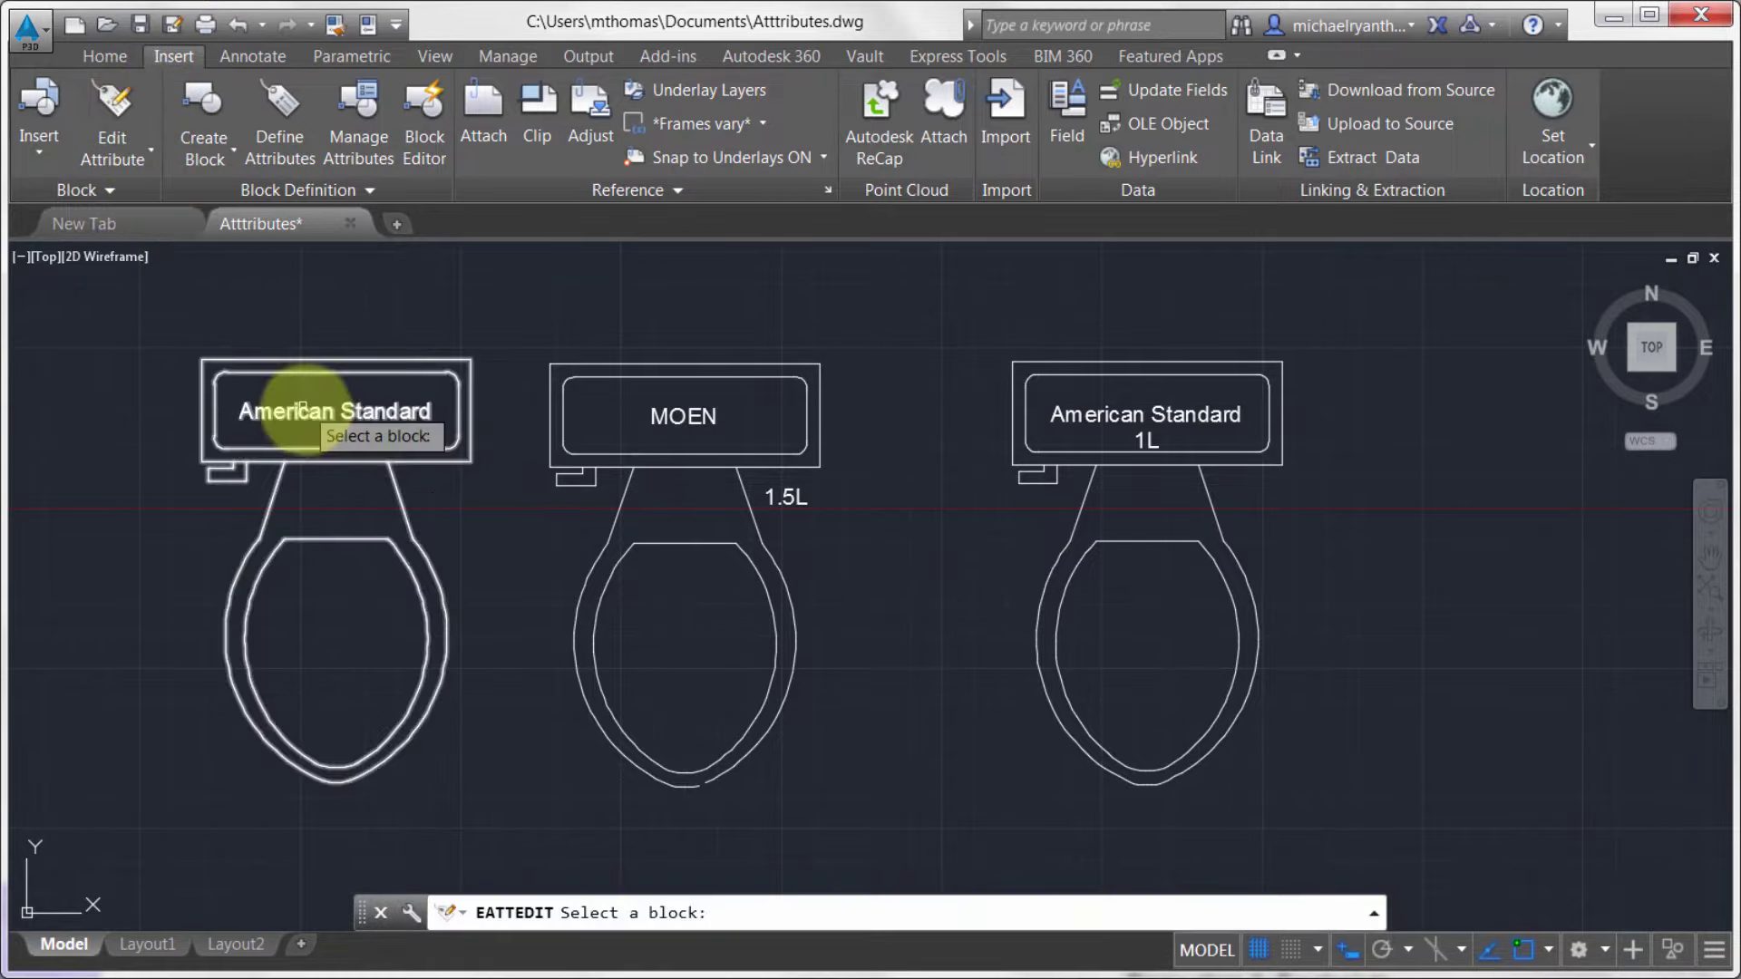
click(307, 419)
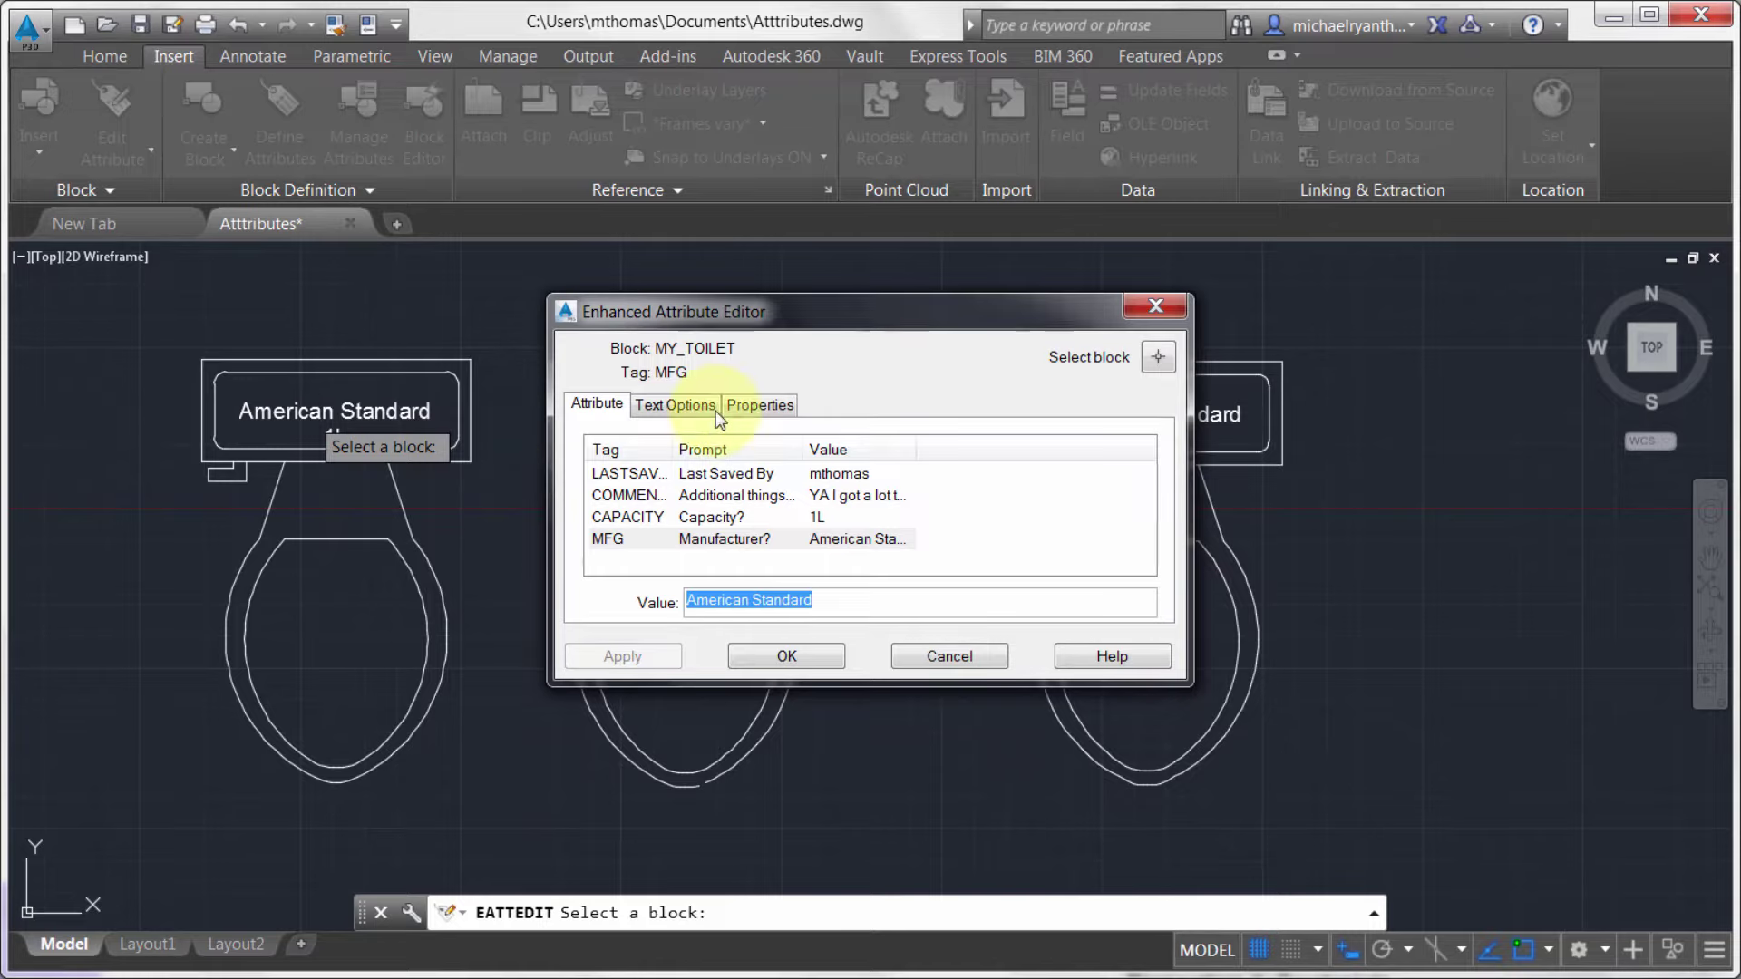
click(945, 659)
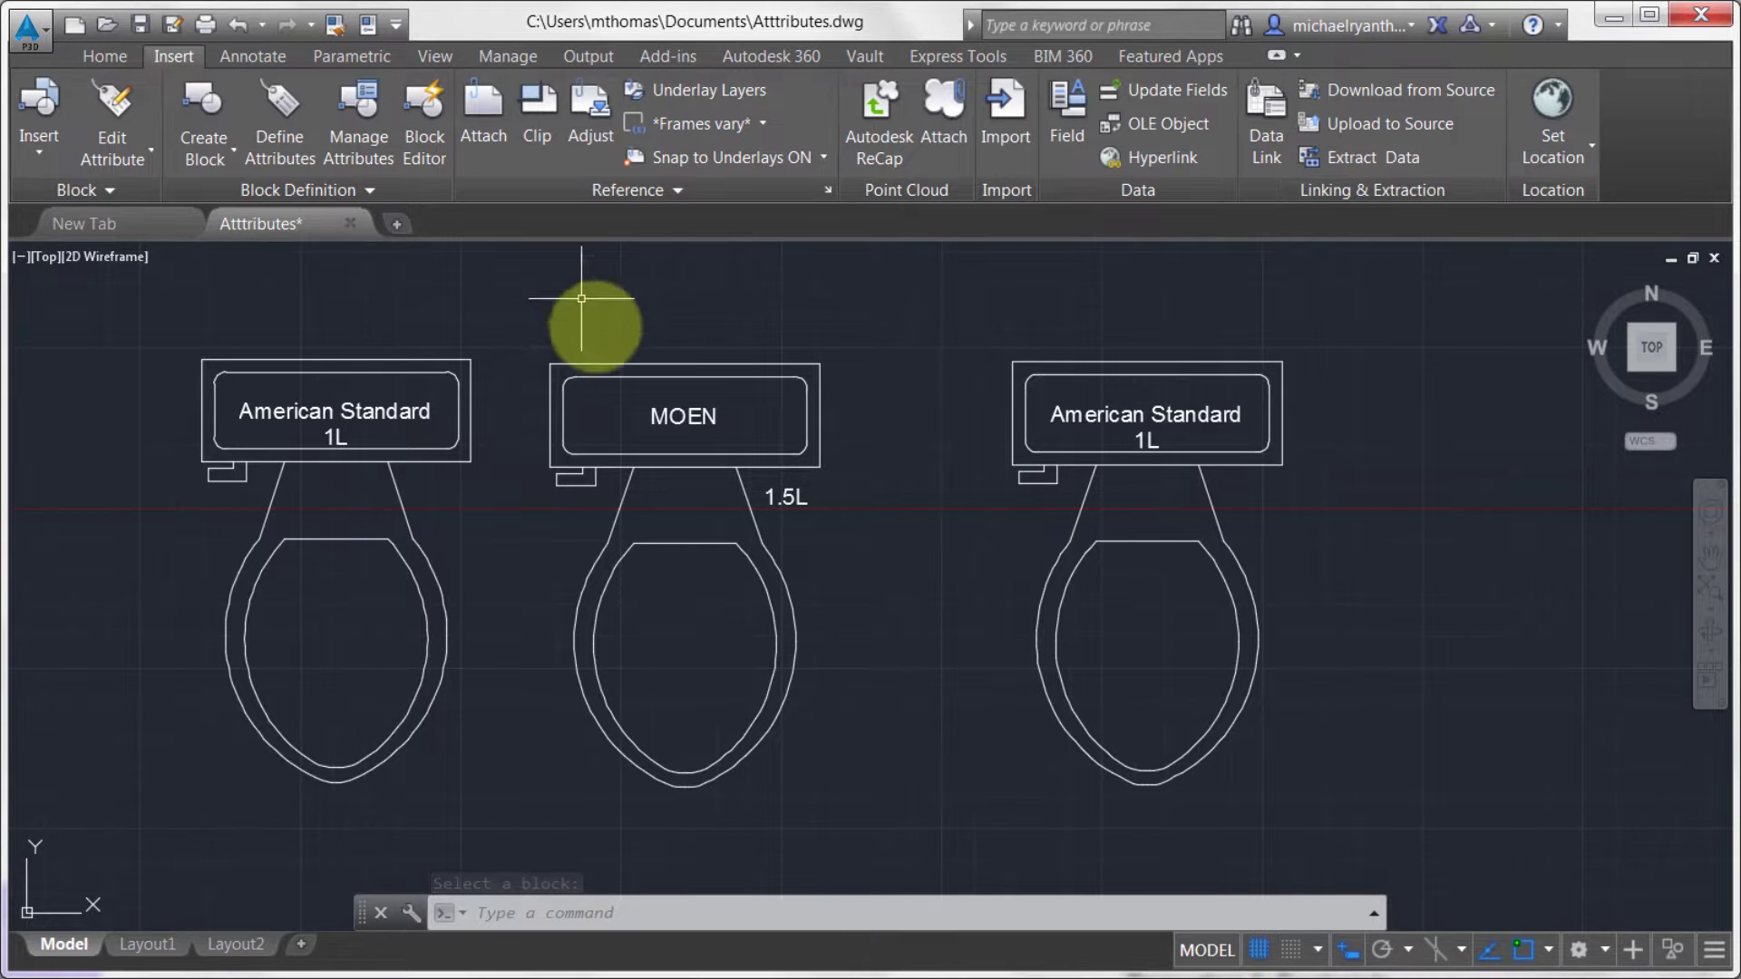
Set the MOEN toilet's CAPACITY attribute to 2L, apply it, and move the editor clear of the block
click(689, 417)
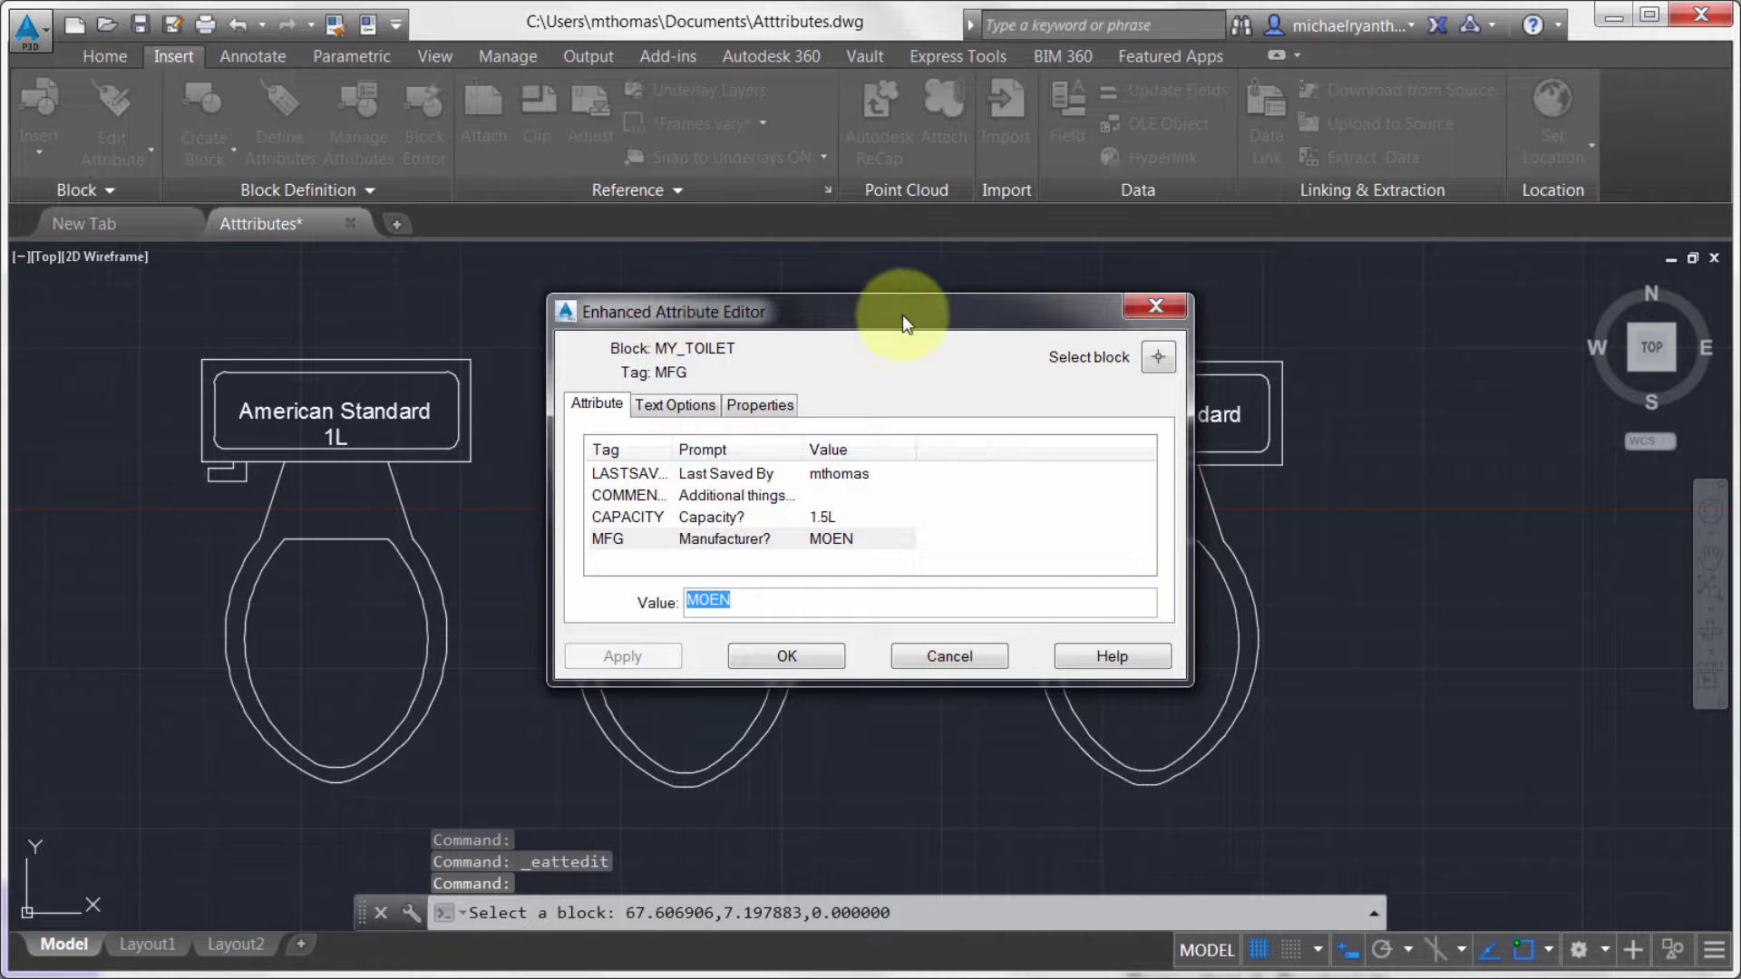
drag(901, 313, 1134, 318)
click(1057, 521)
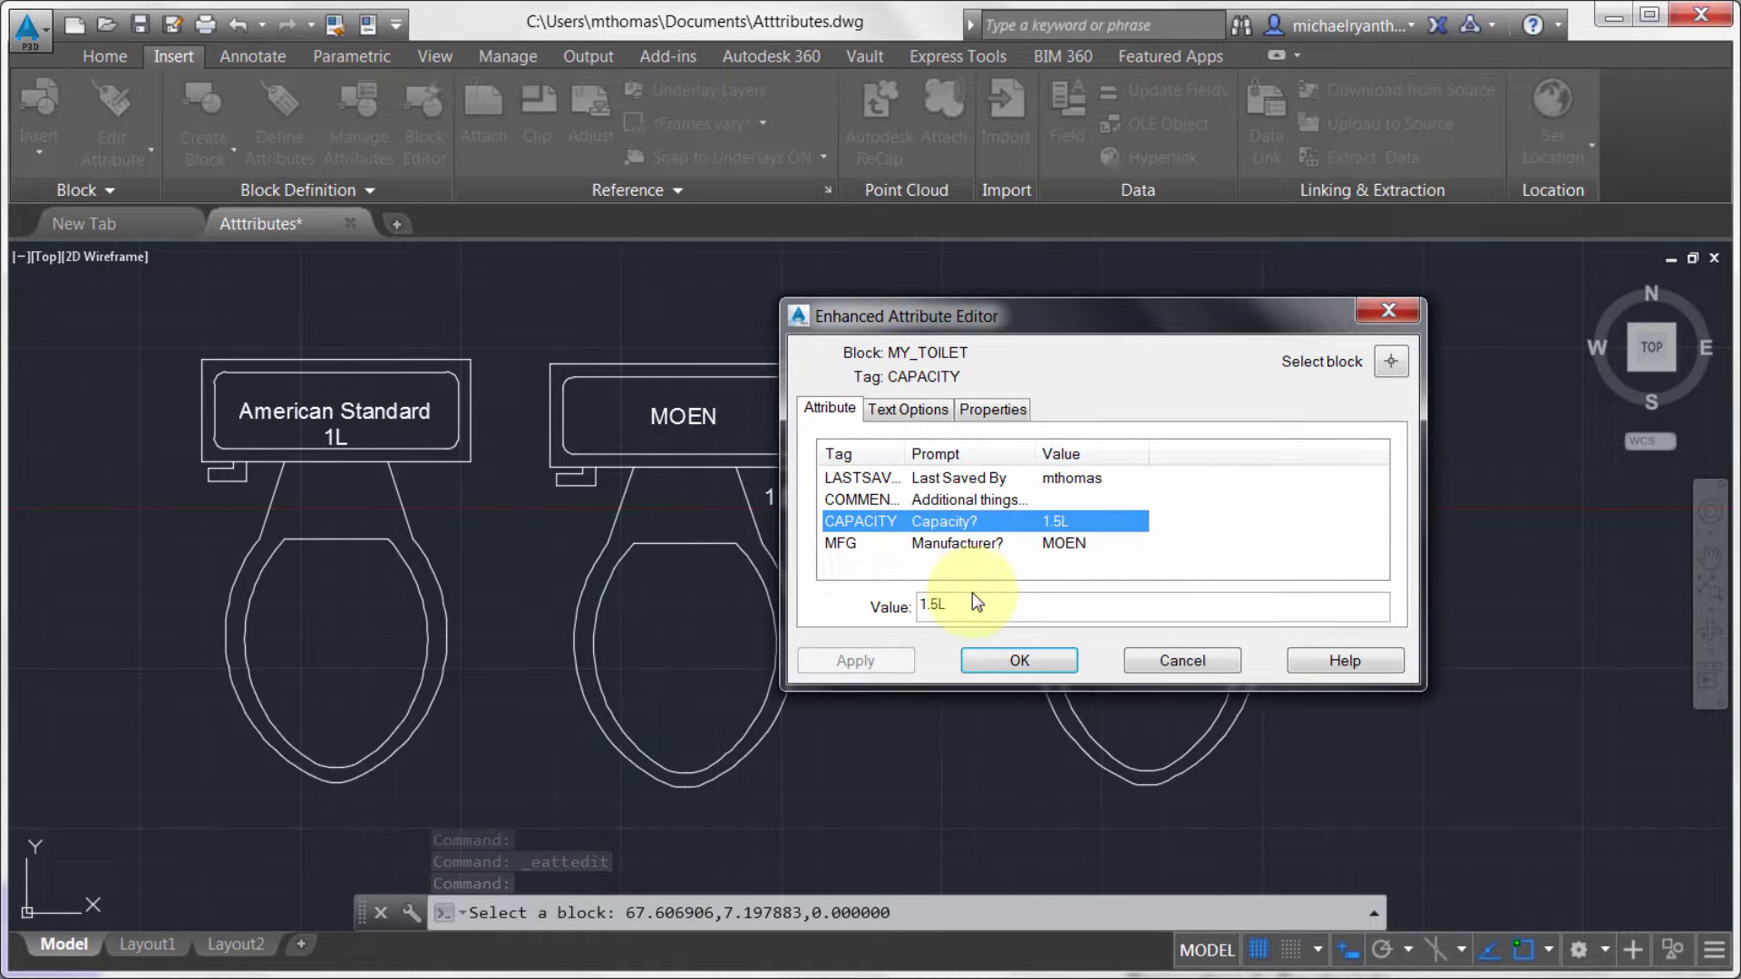
text(2)
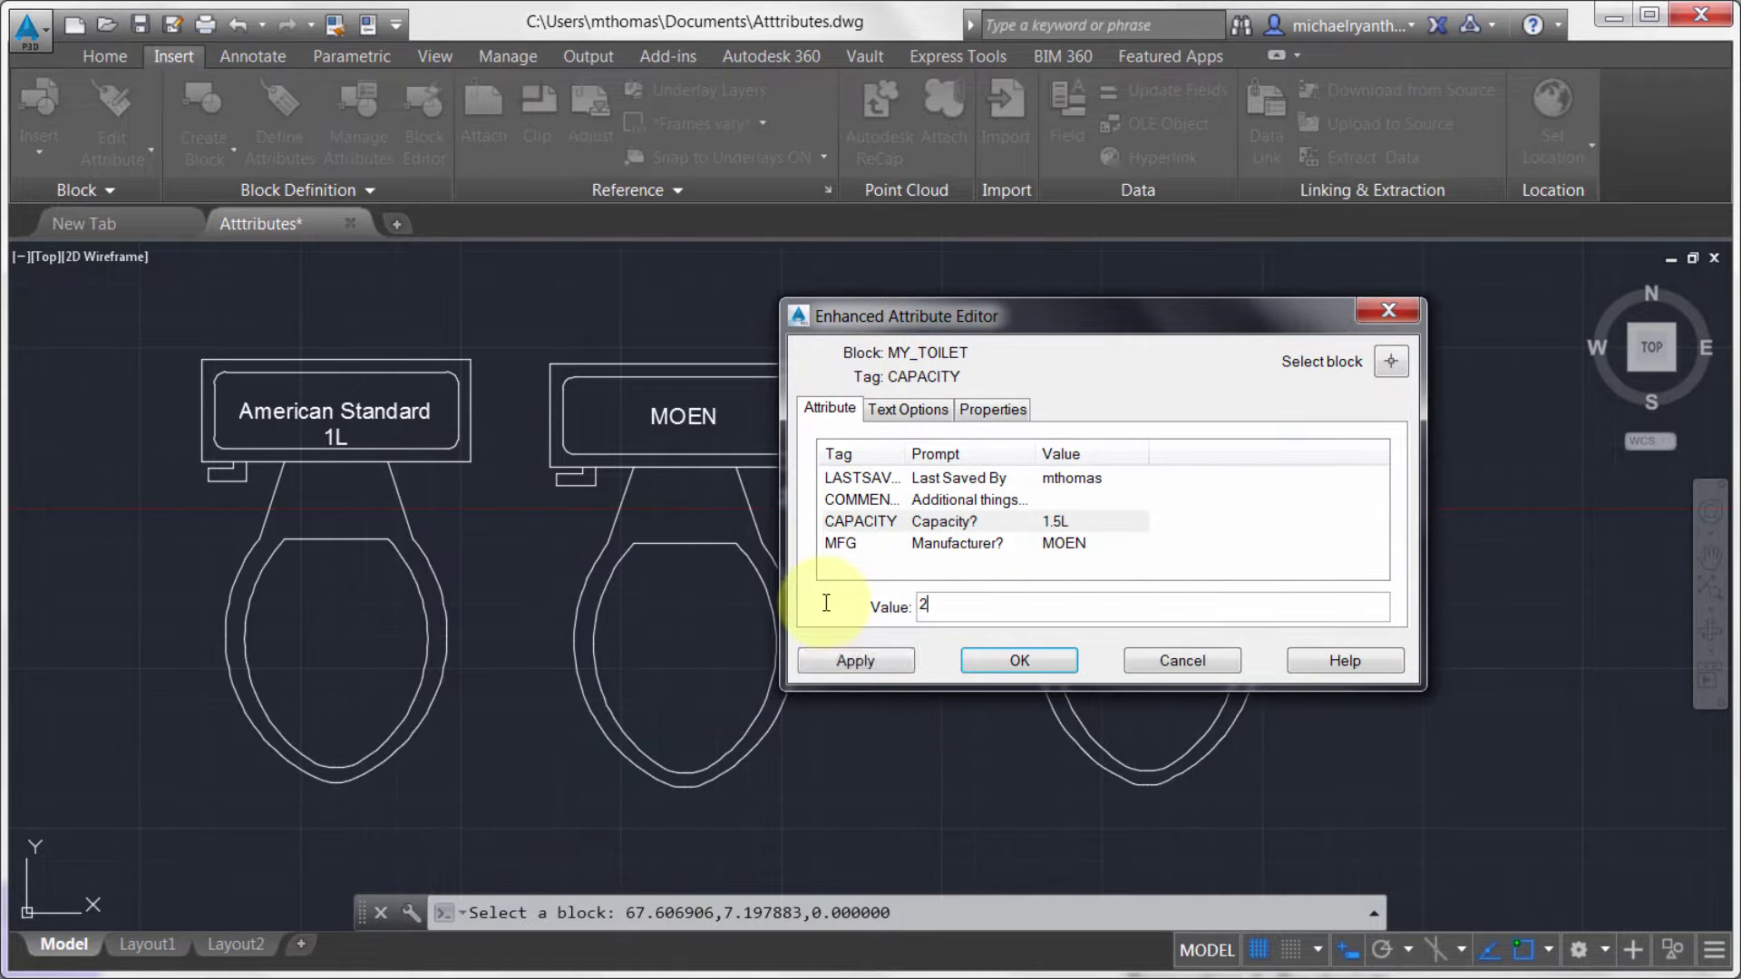
text(L)
click(857, 660)
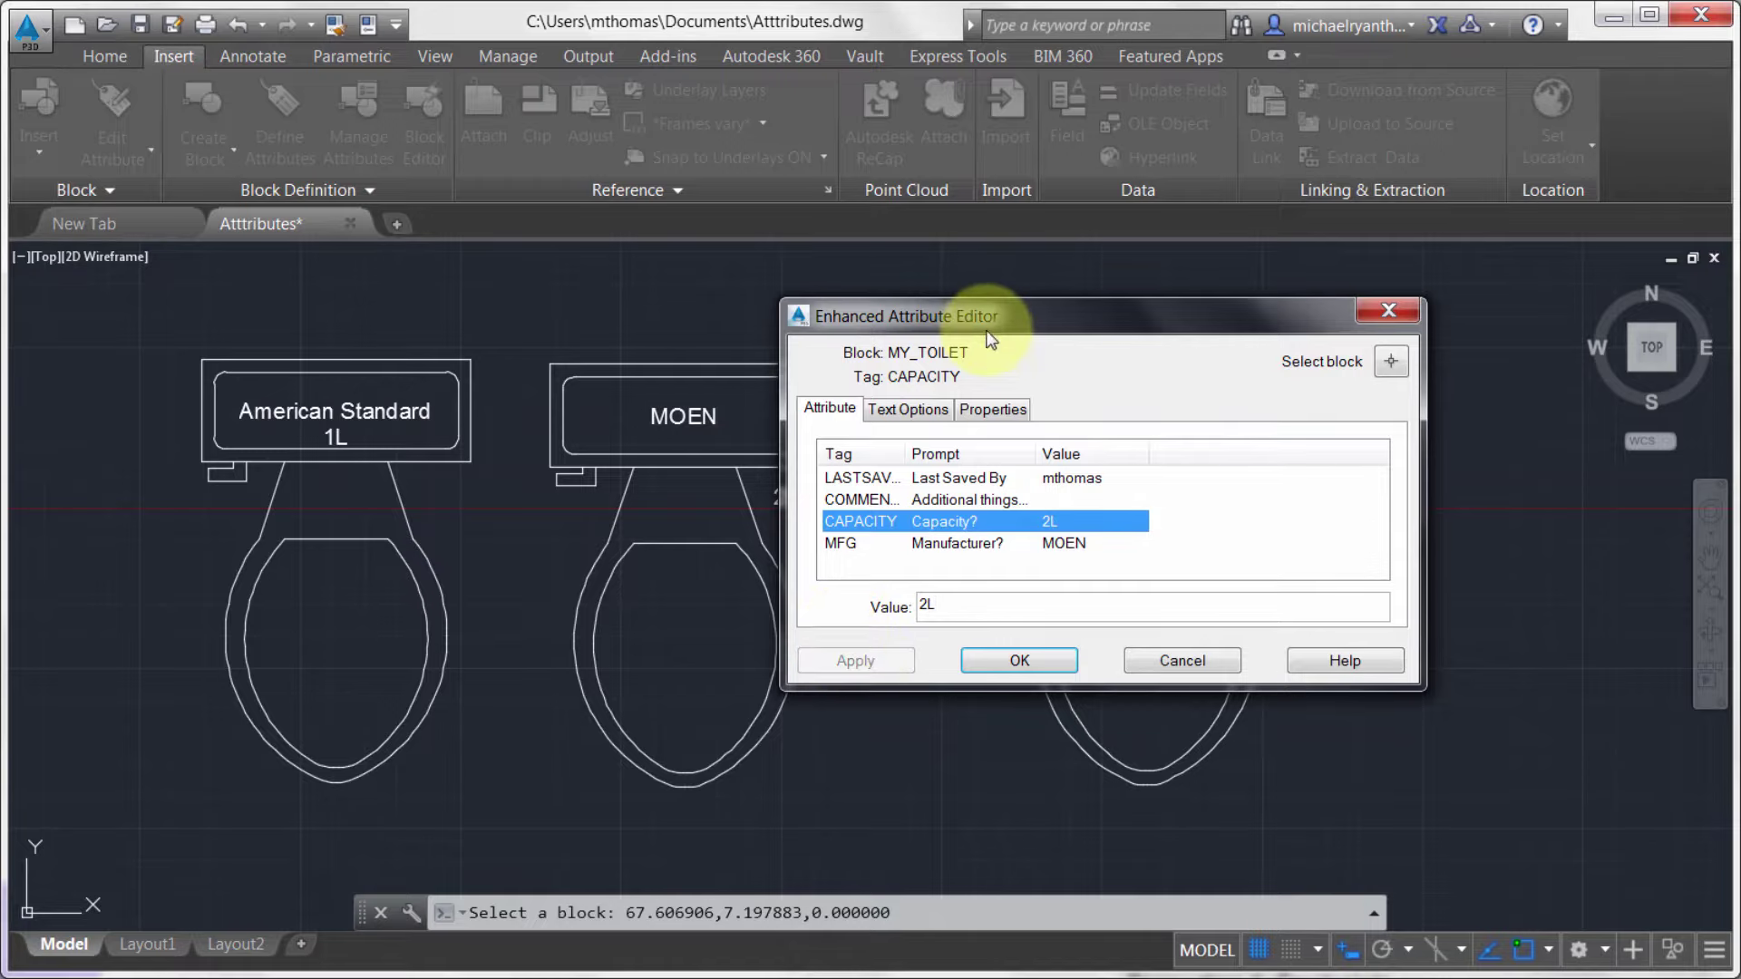
drag(926, 315, 1037, 331)
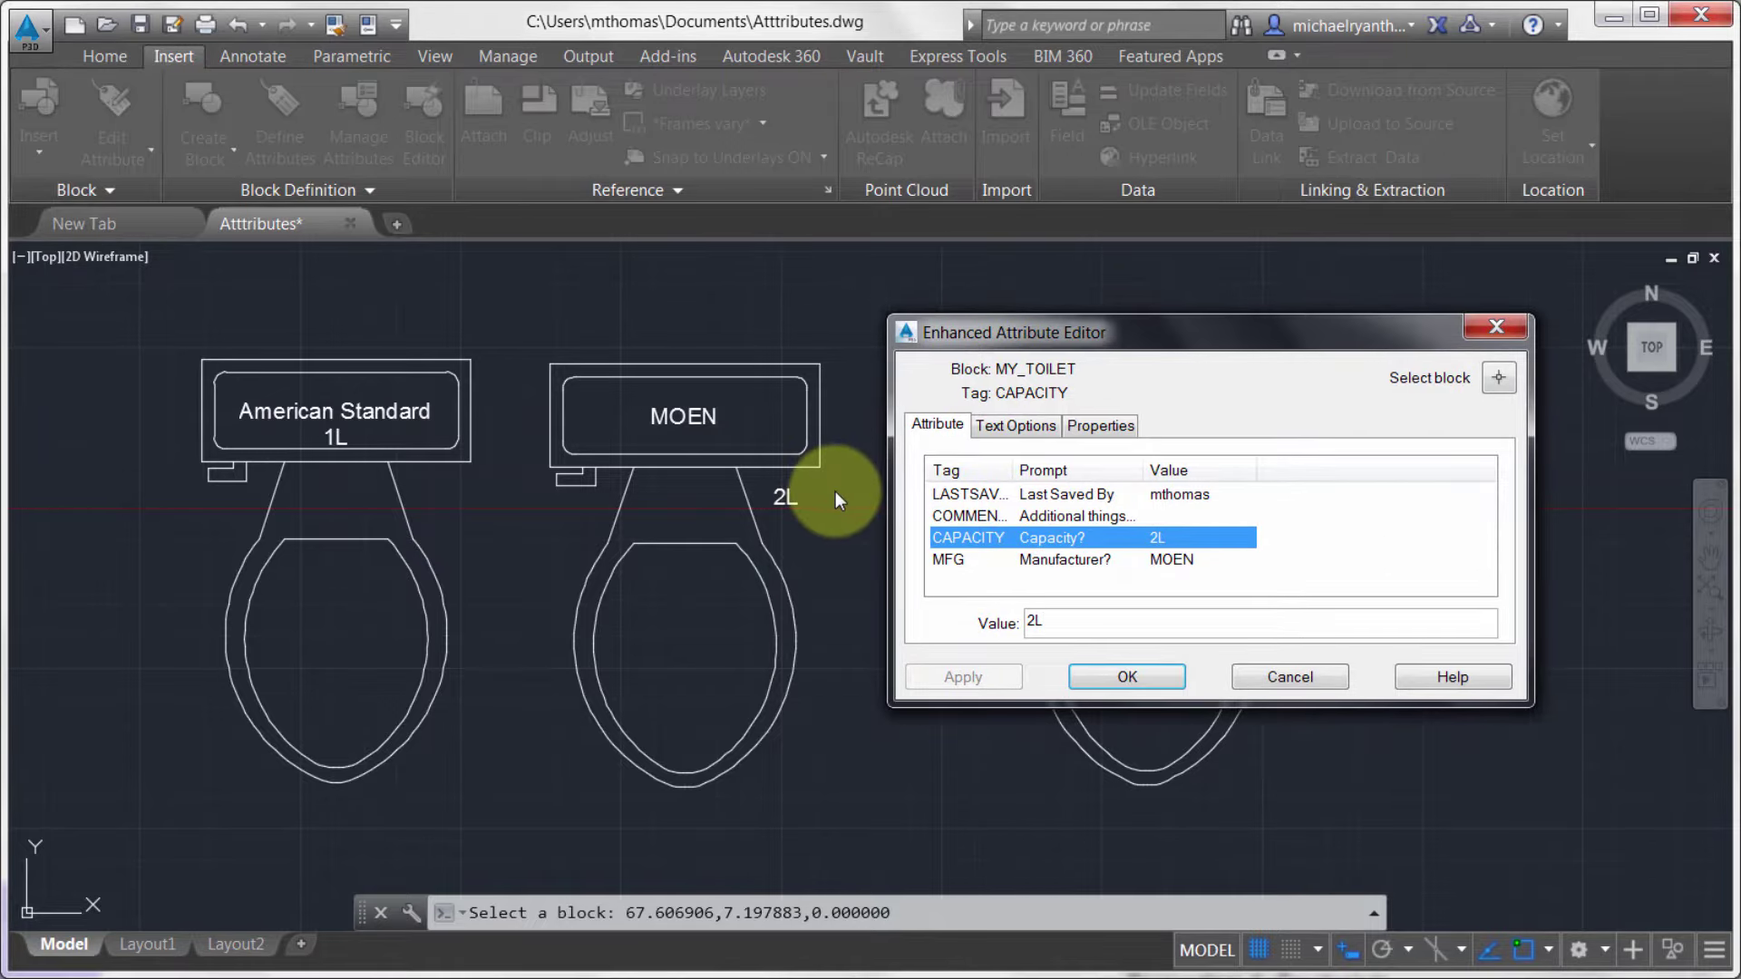
Format the MOEN toilet's CAPACITY text with height 2, width factor .9 and oblique angle 10
click(1017, 427)
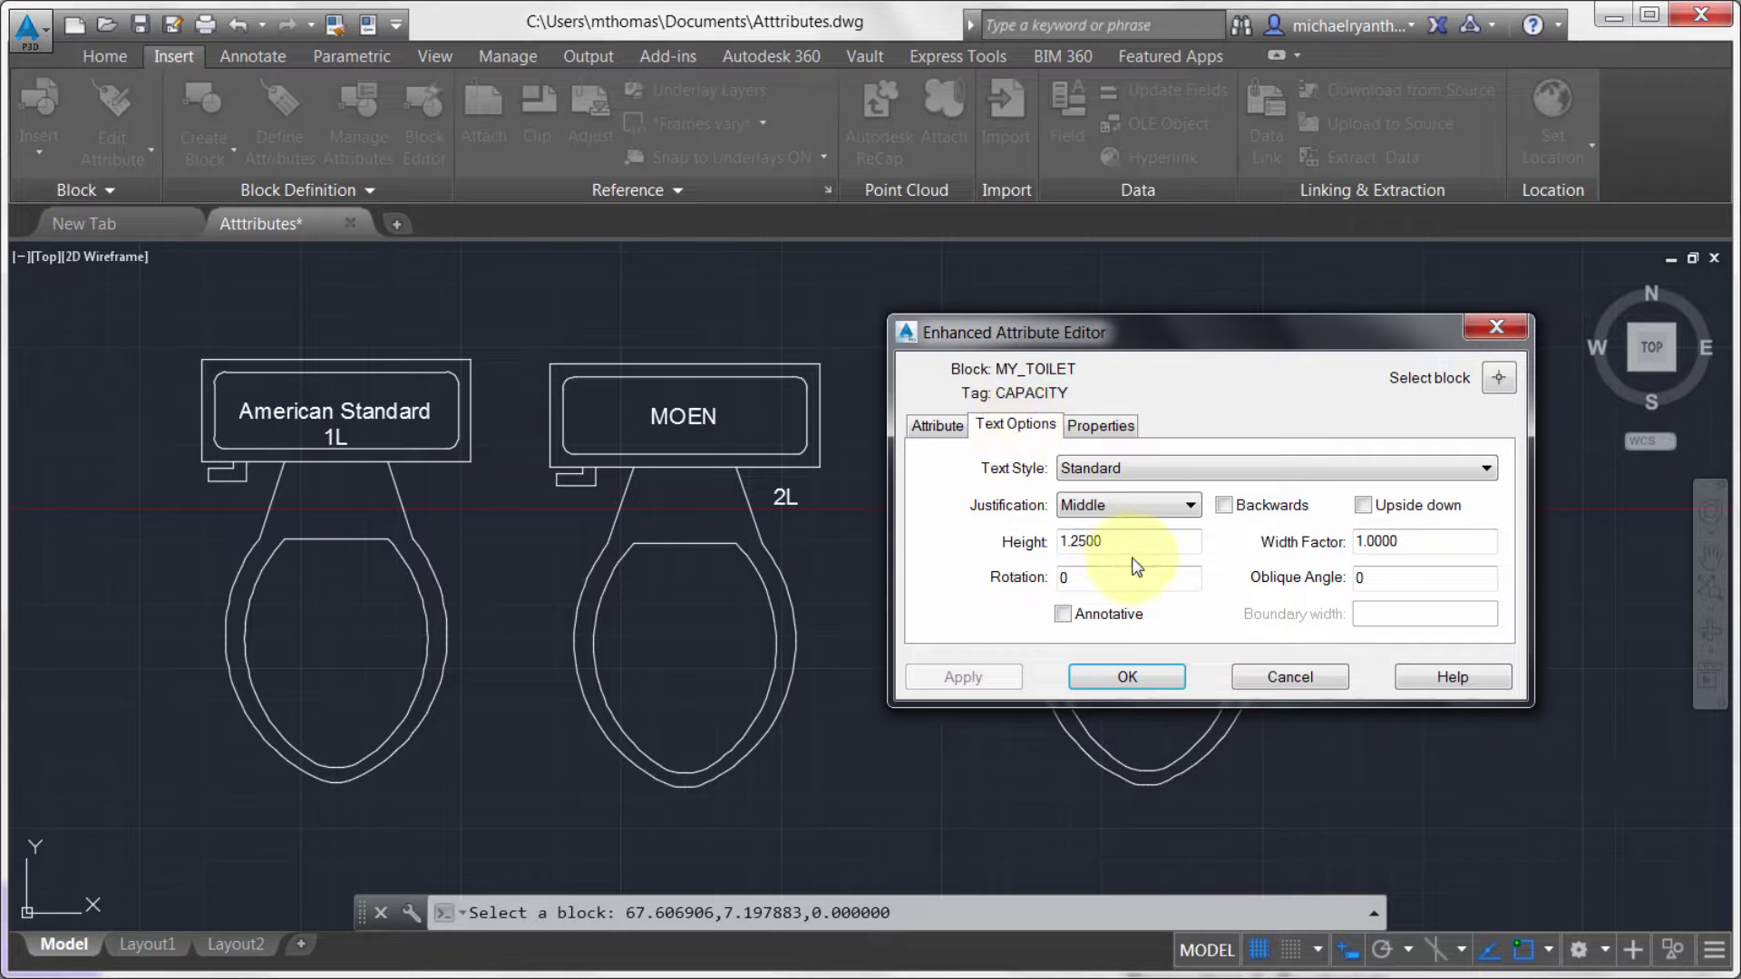
drag(1133, 542, 1029, 540)
text(2)
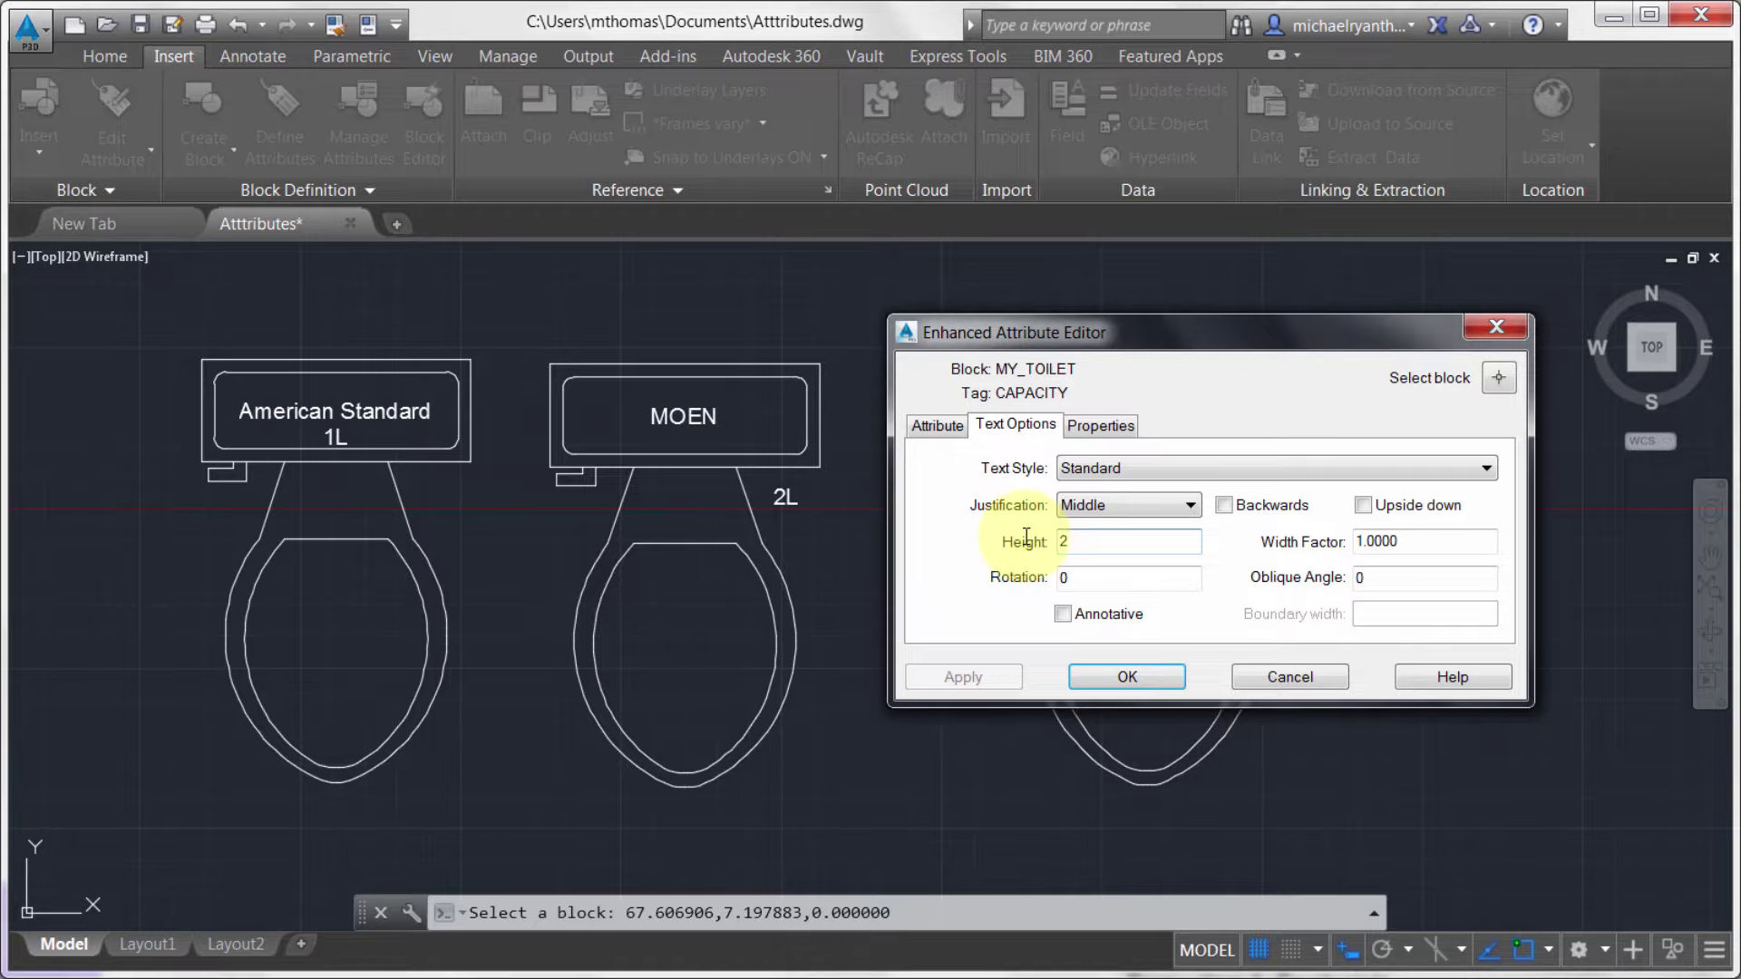
drag(1430, 542, 1329, 538)
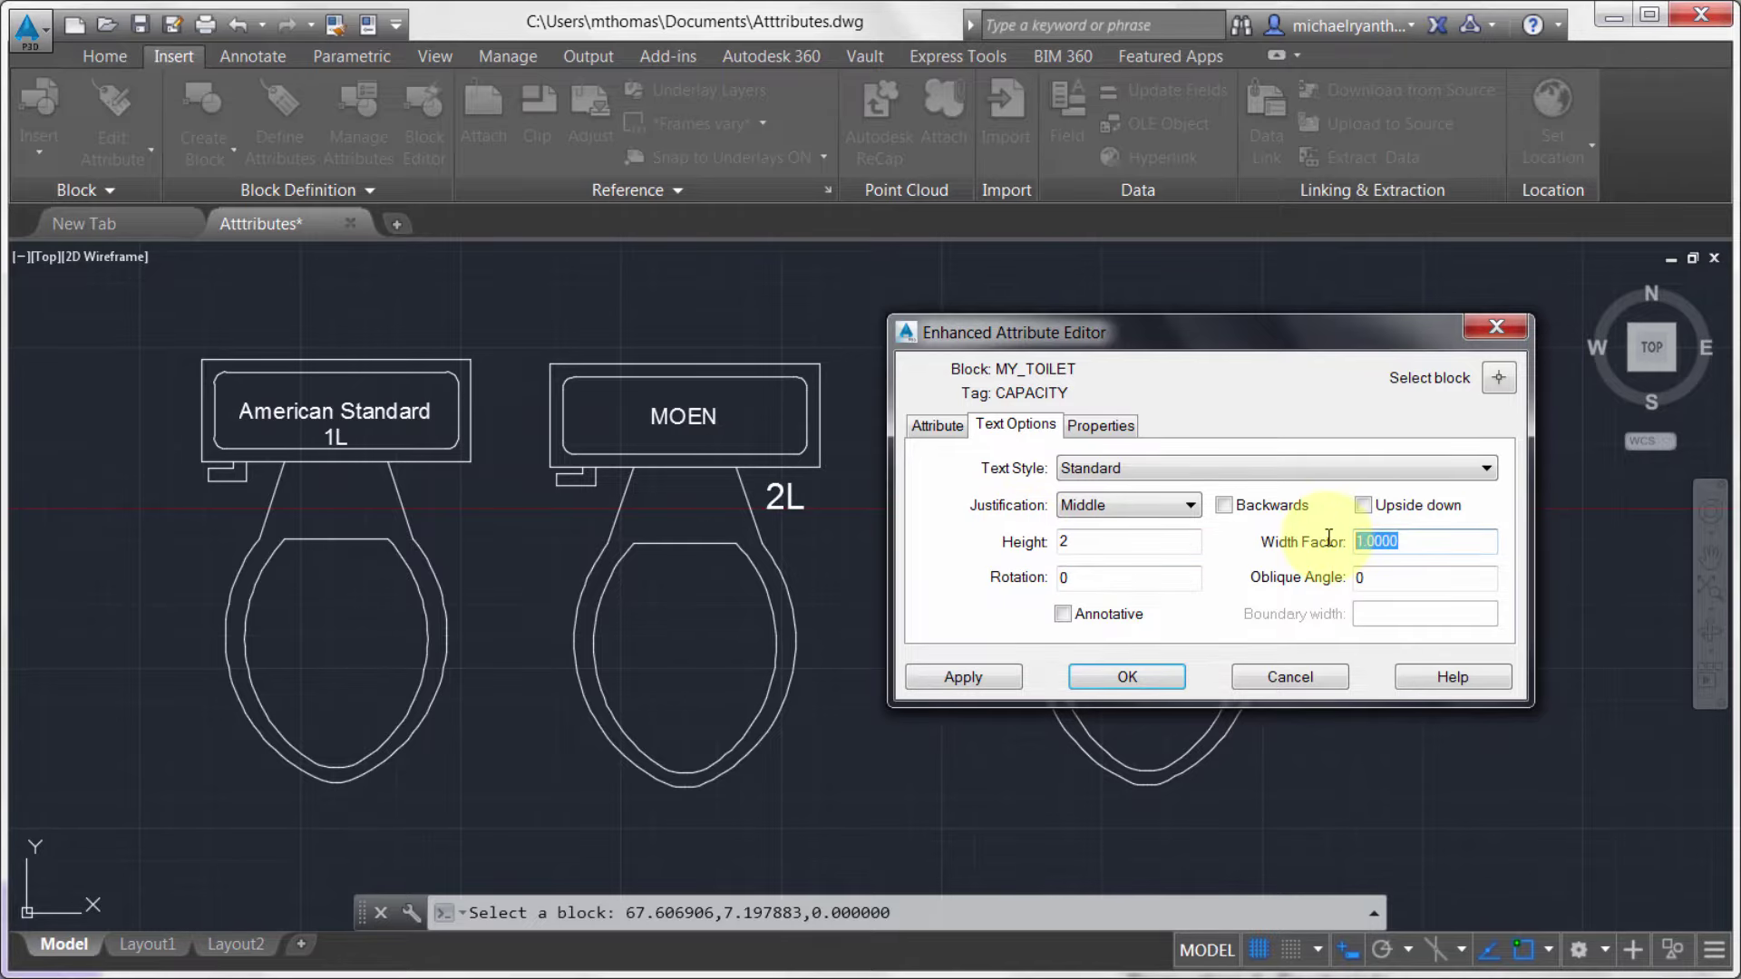
text(.9)
key(Tab)
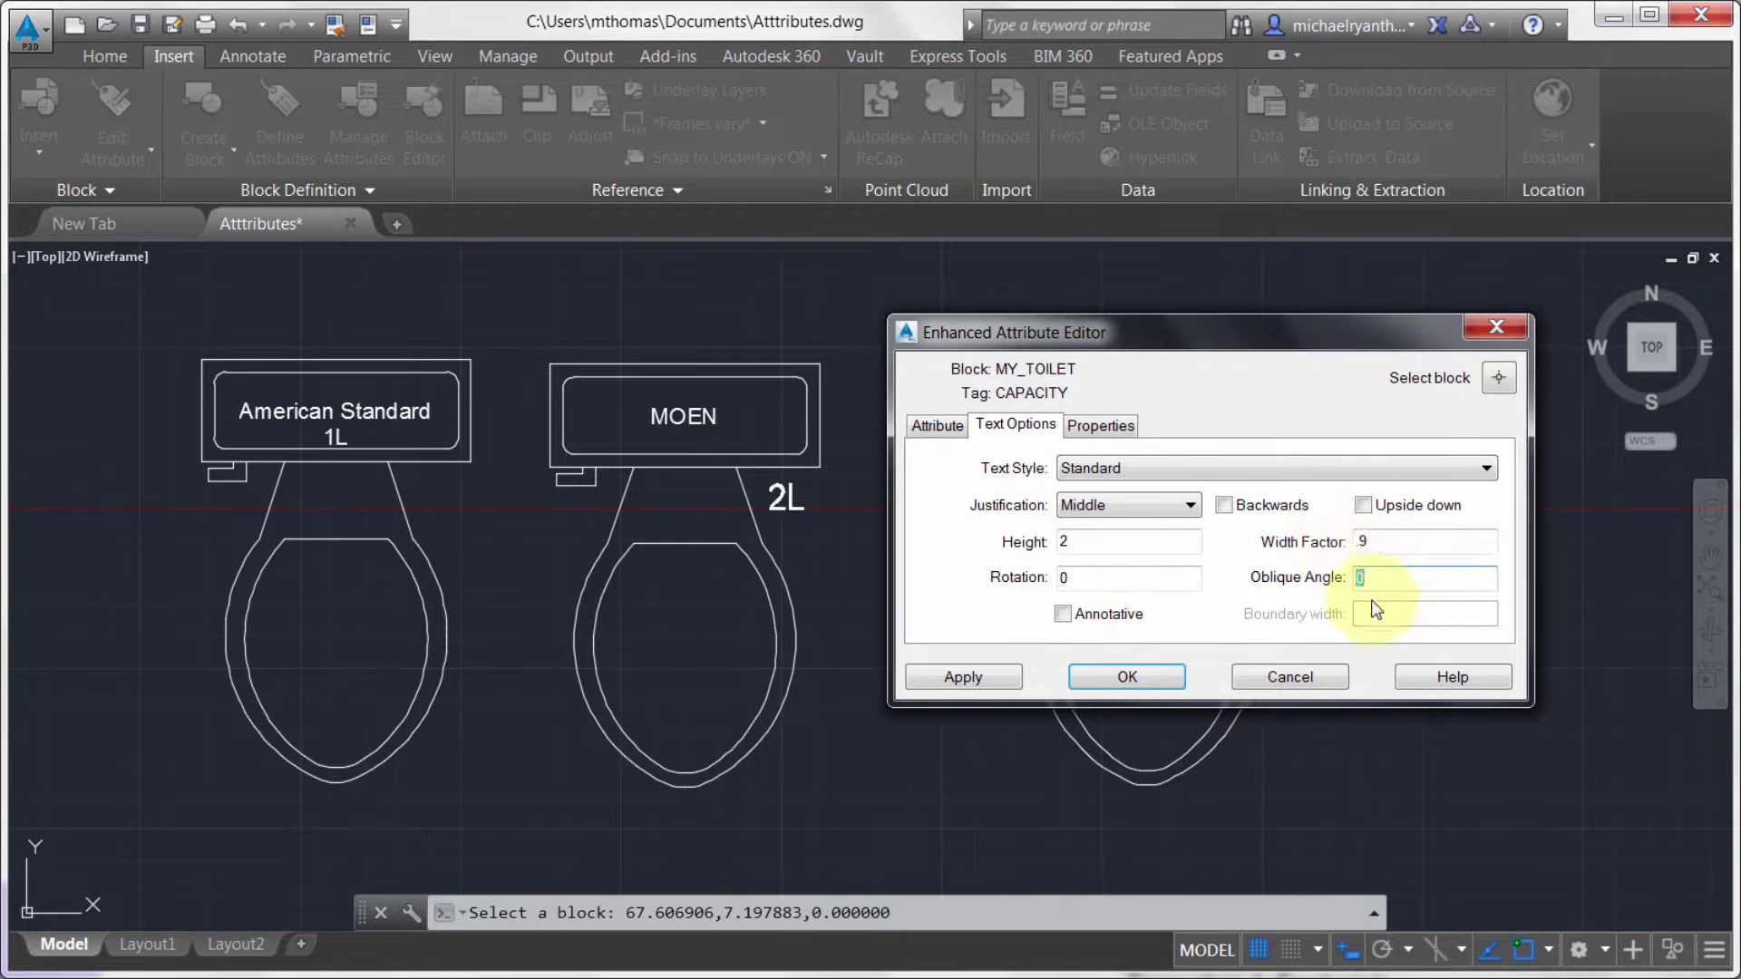
text(10)
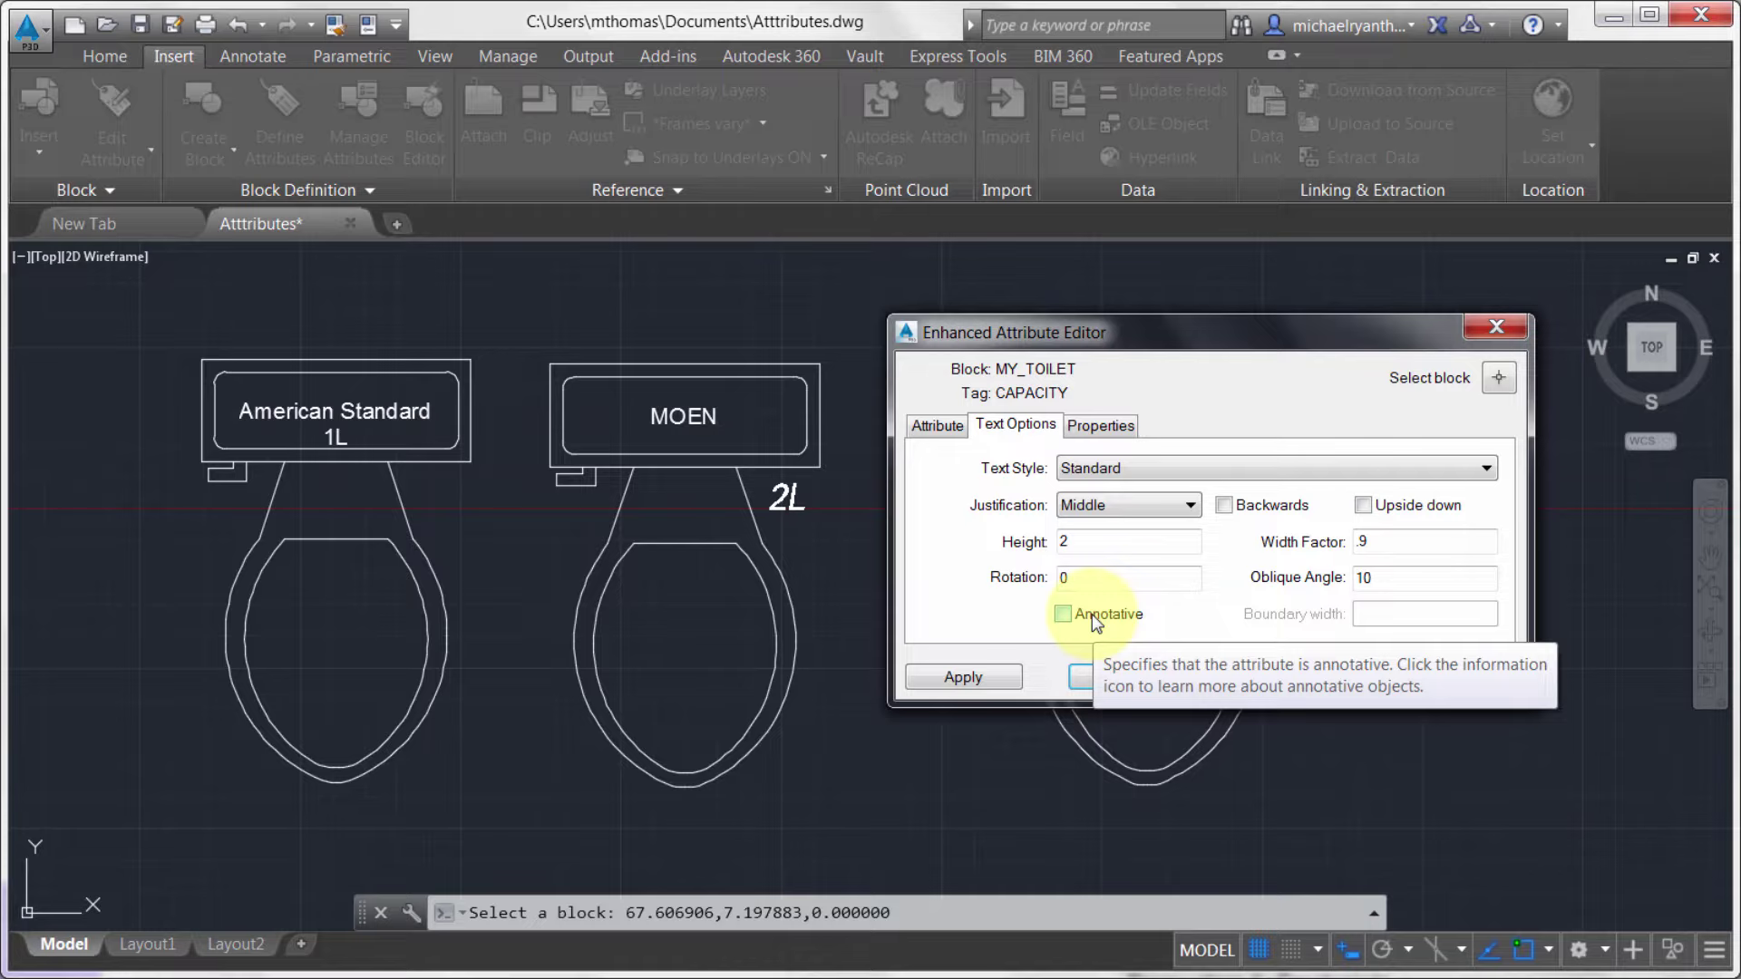
Set the color of the MOEN toilet's CAPACITY attribute to Yellow and accept the edits
click(1099, 426)
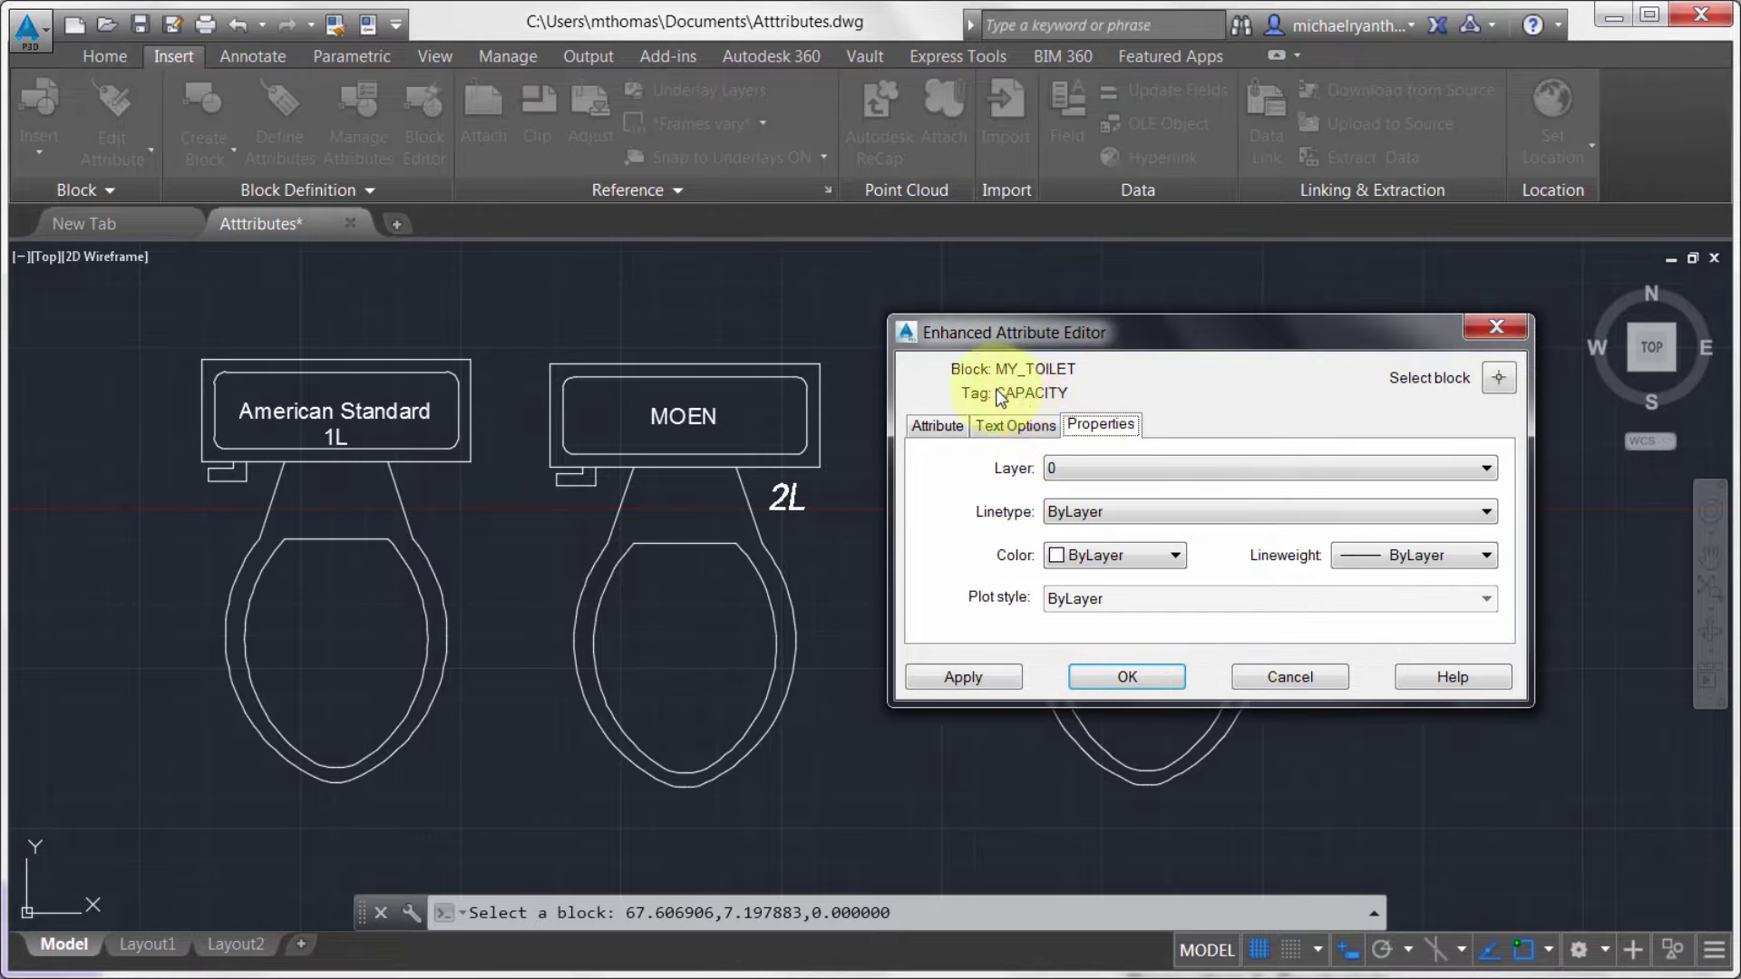
click(937, 425)
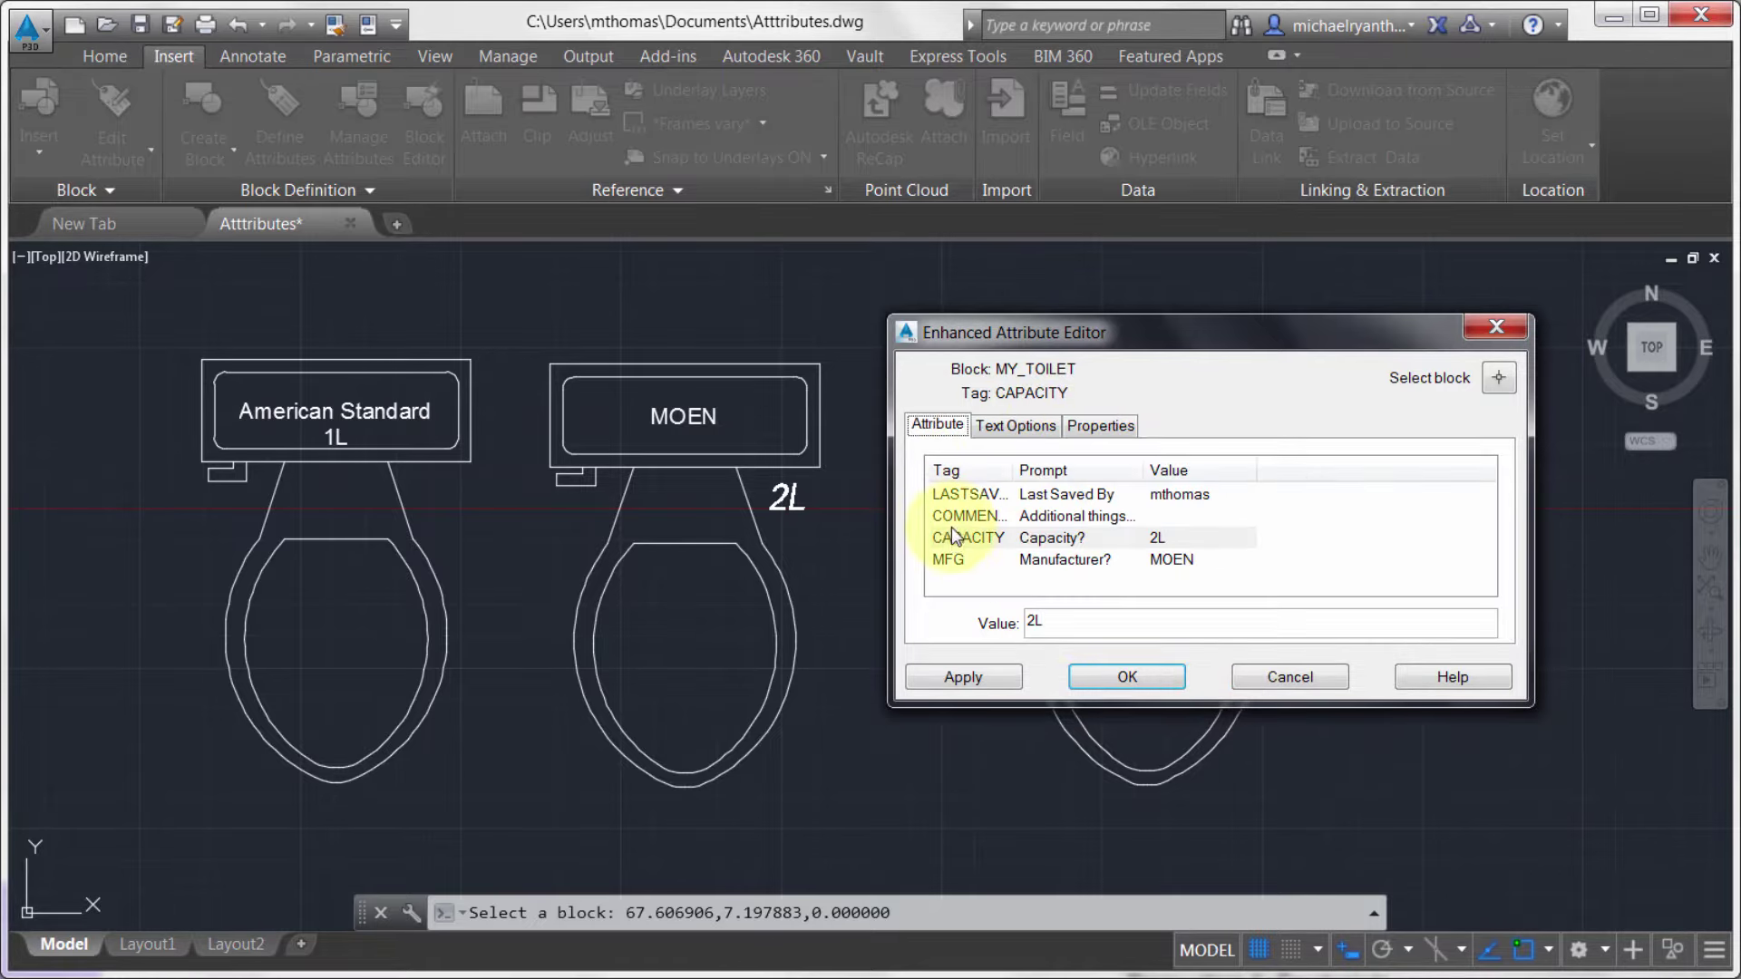
click(975, 540)
click(1100, 425)
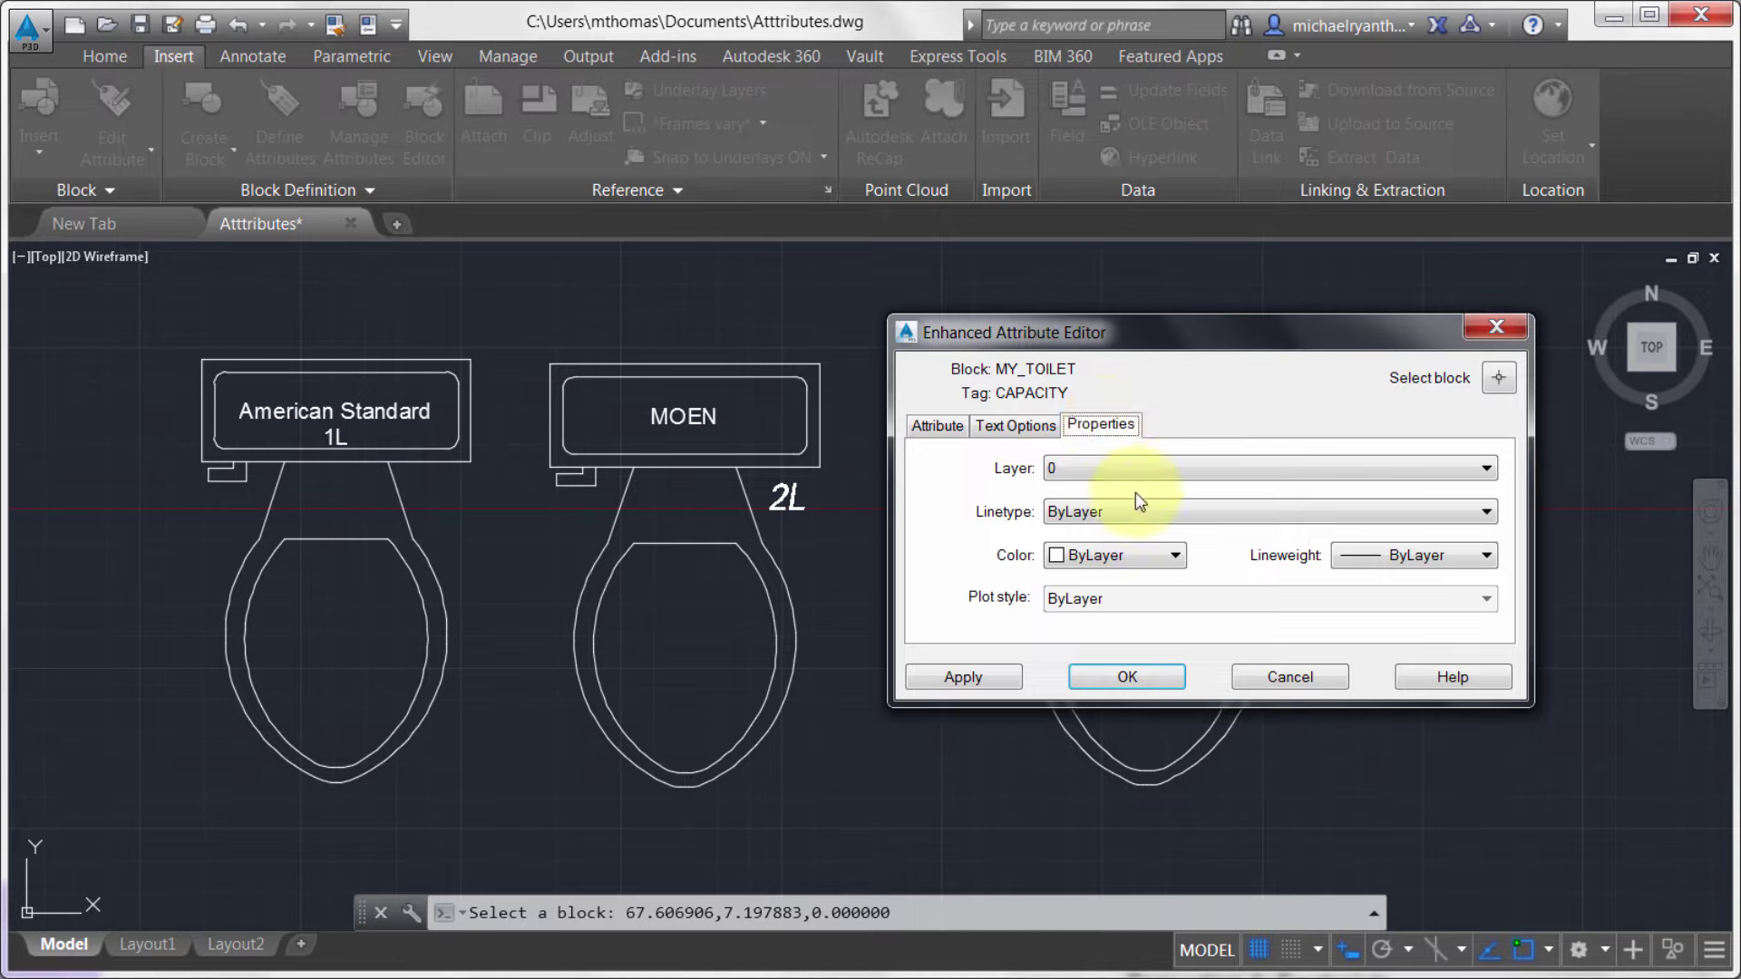
click(1114, 555)
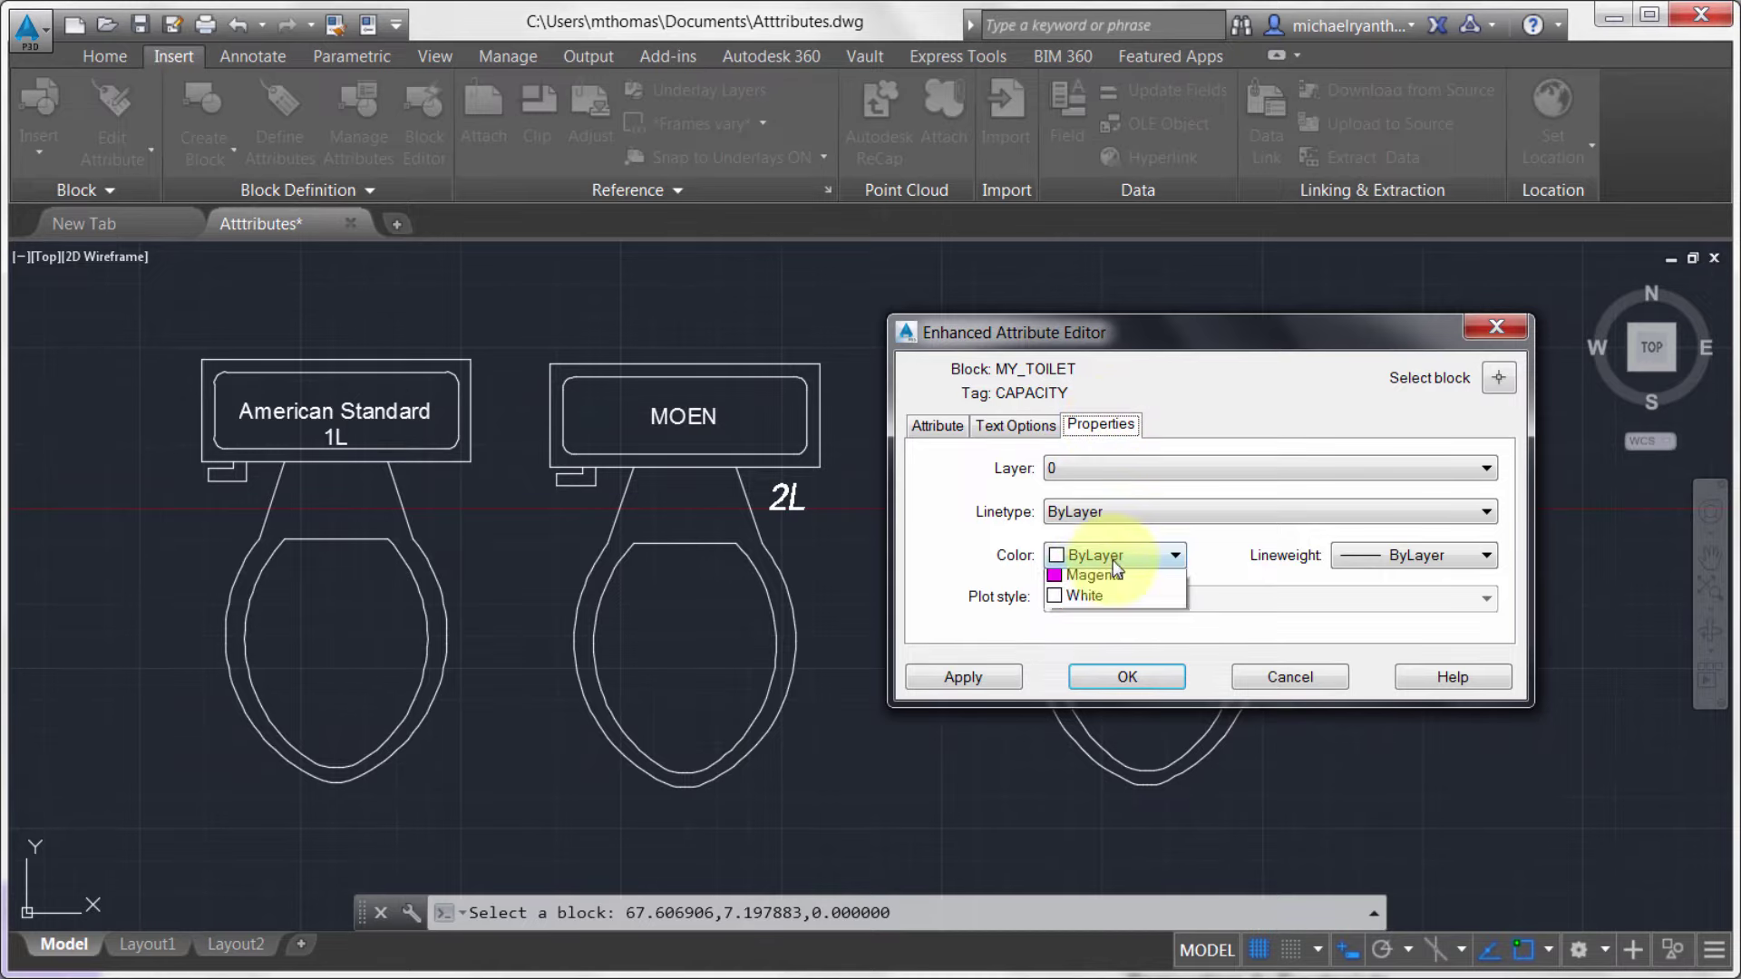
click(1097, 644)
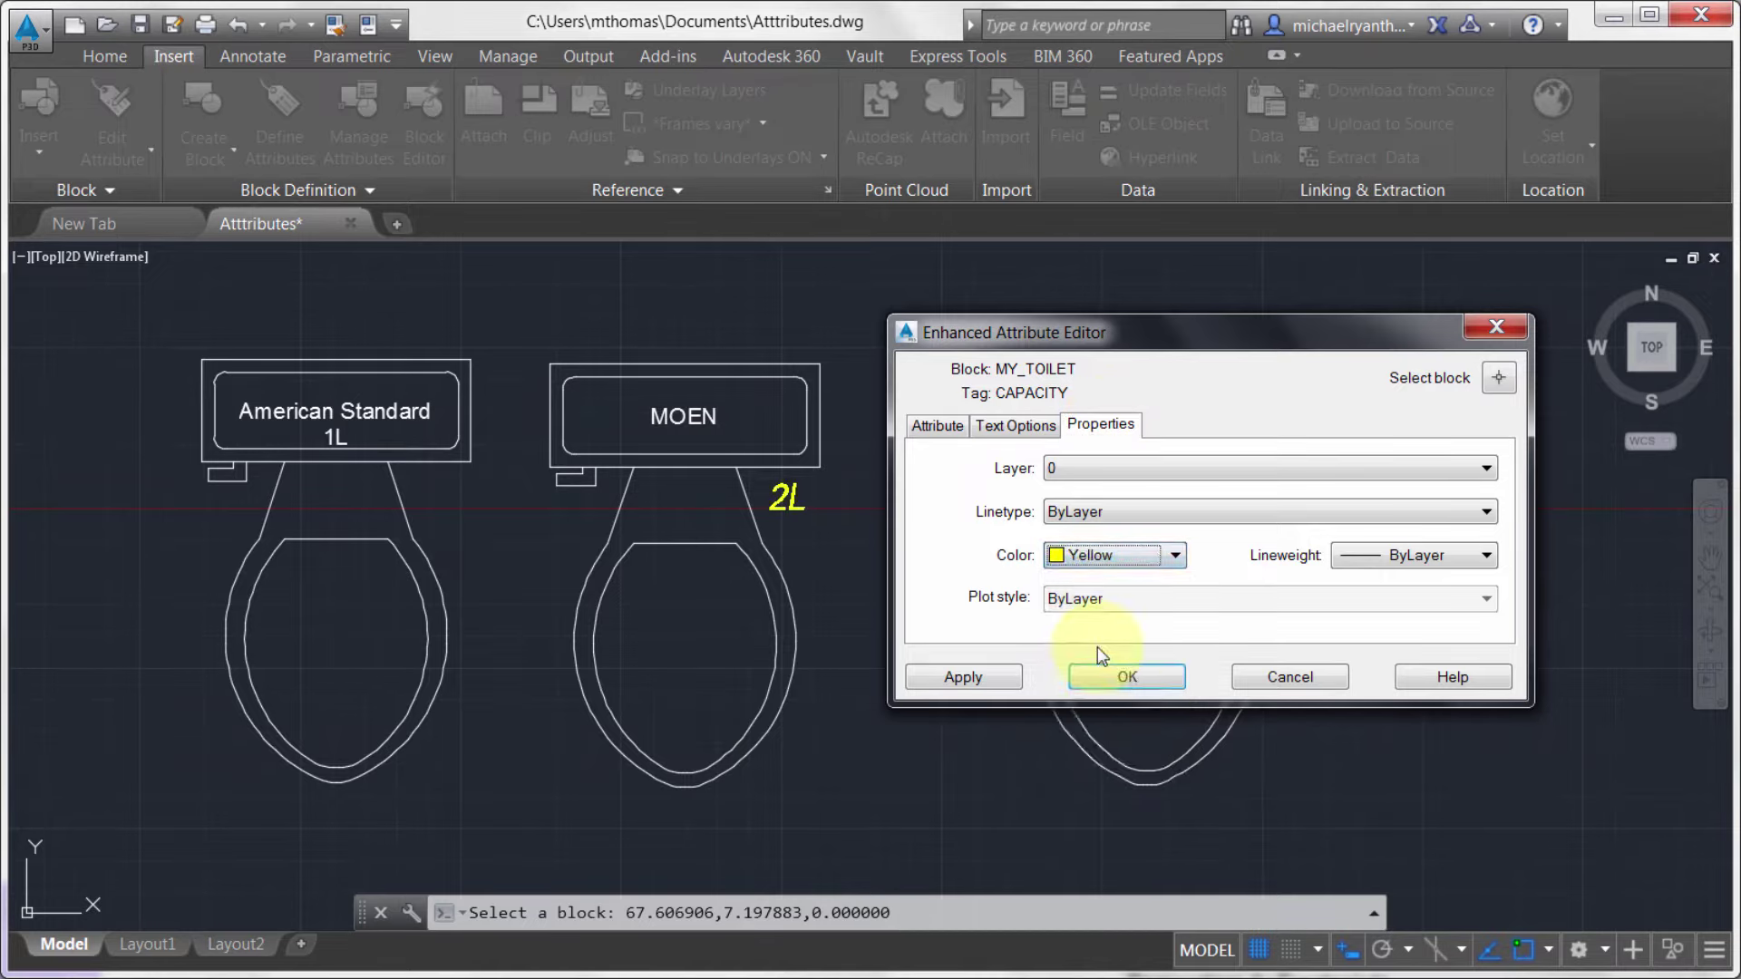
click(1137, 676)
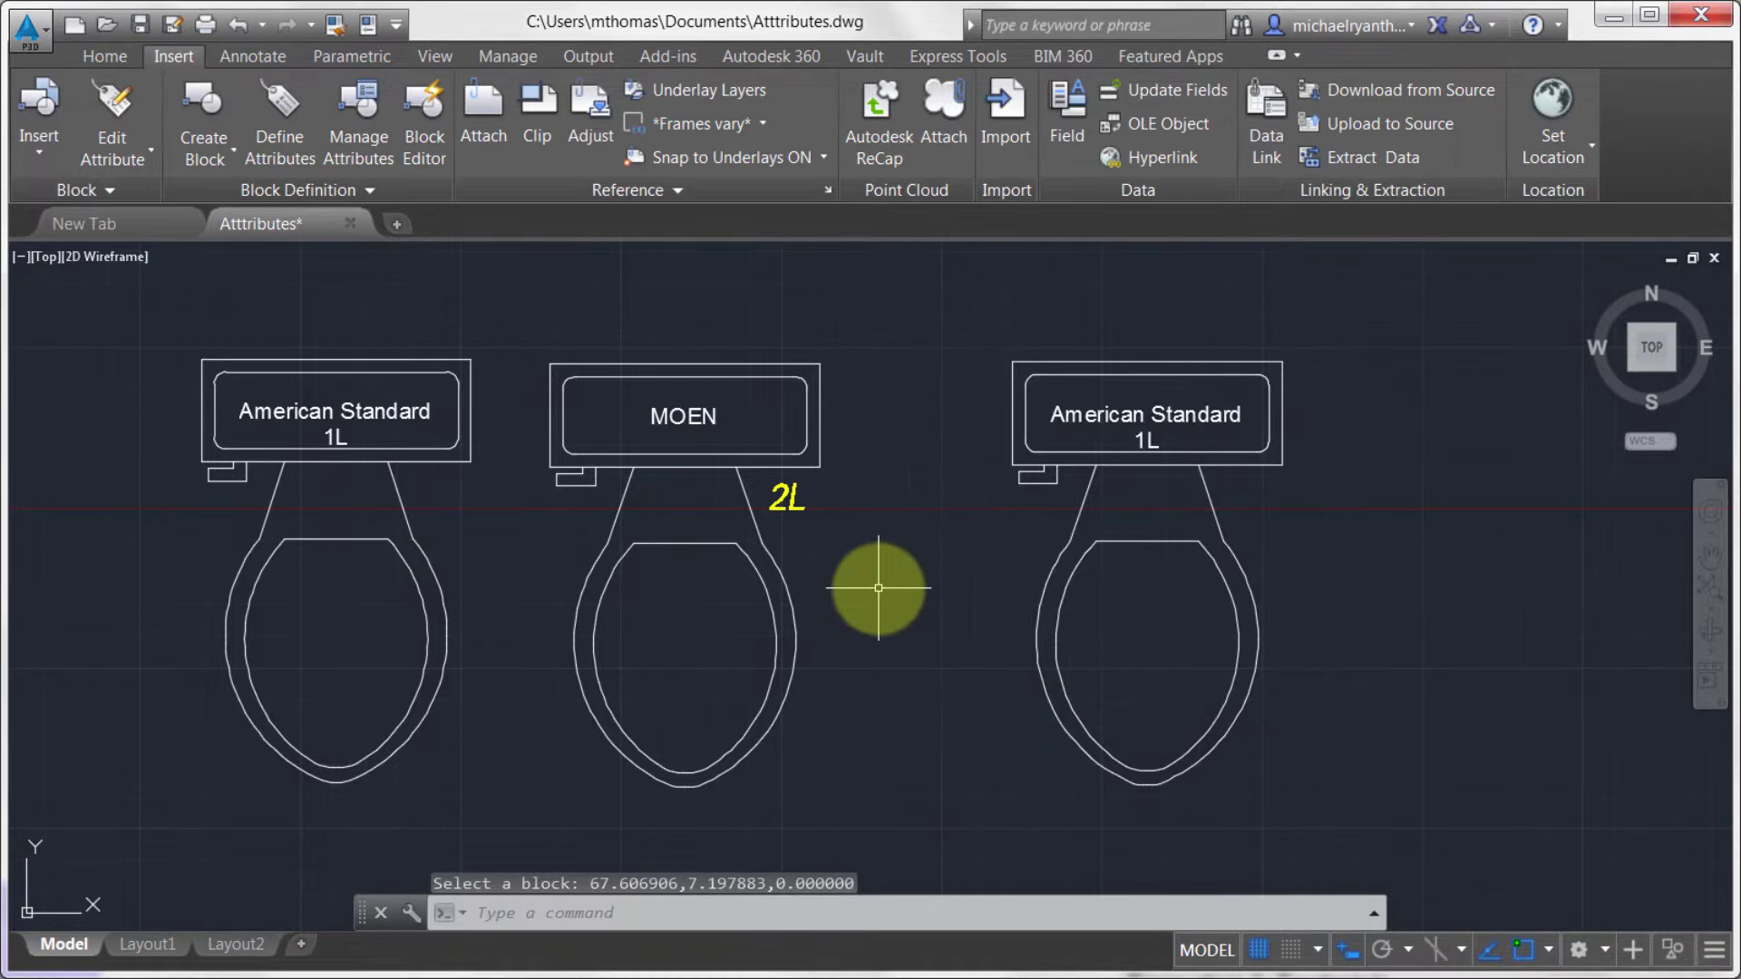
Open the rightmost toilet's attribute editor from its manufacturer text and from its capacity text to compare the preselected tag, cancelling each time
double_click(1049, 409)
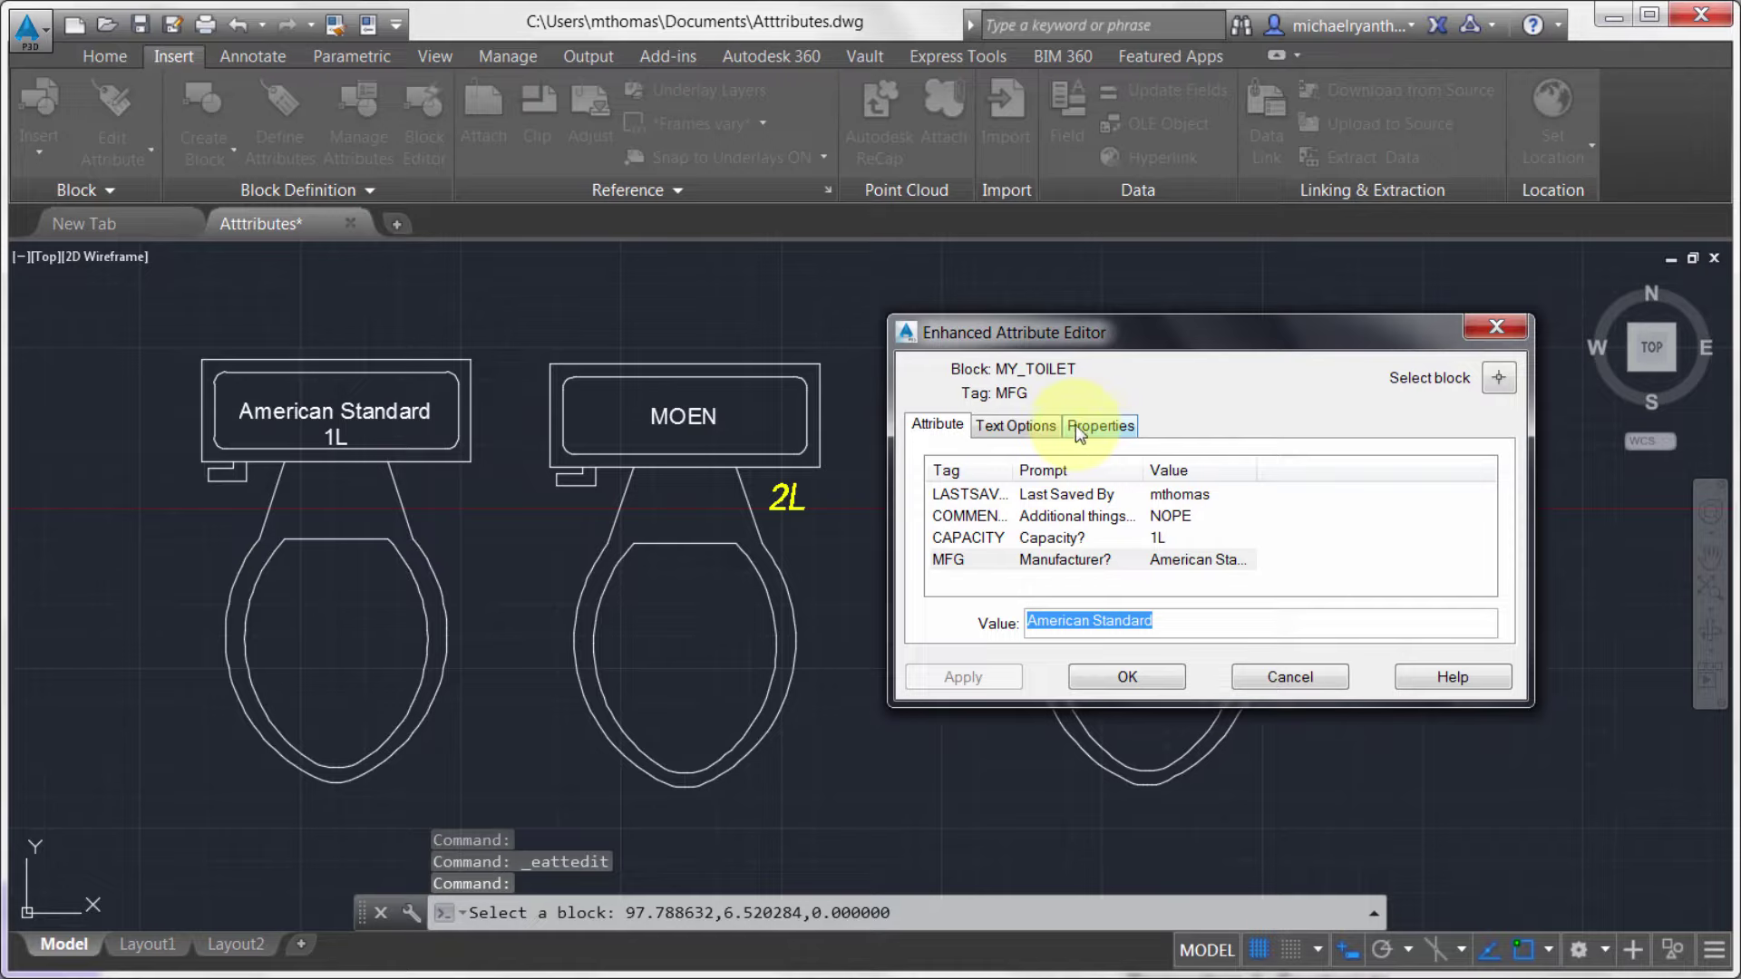
click(1289, 674)
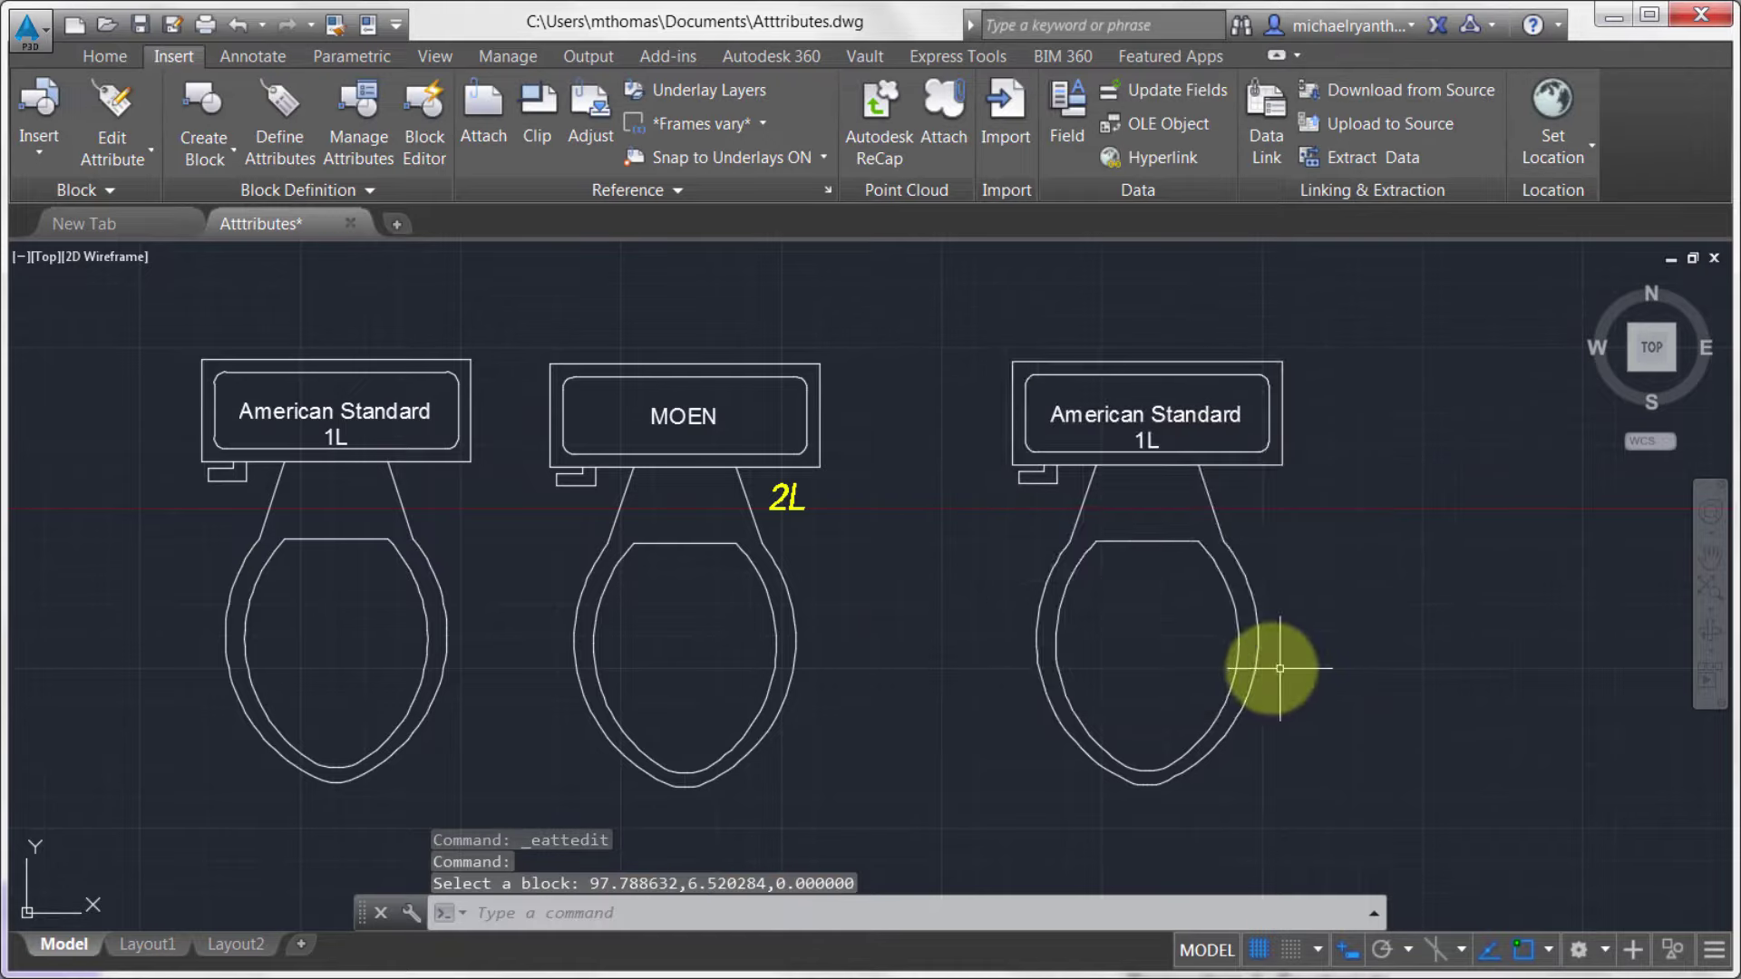
click(1160, 417)
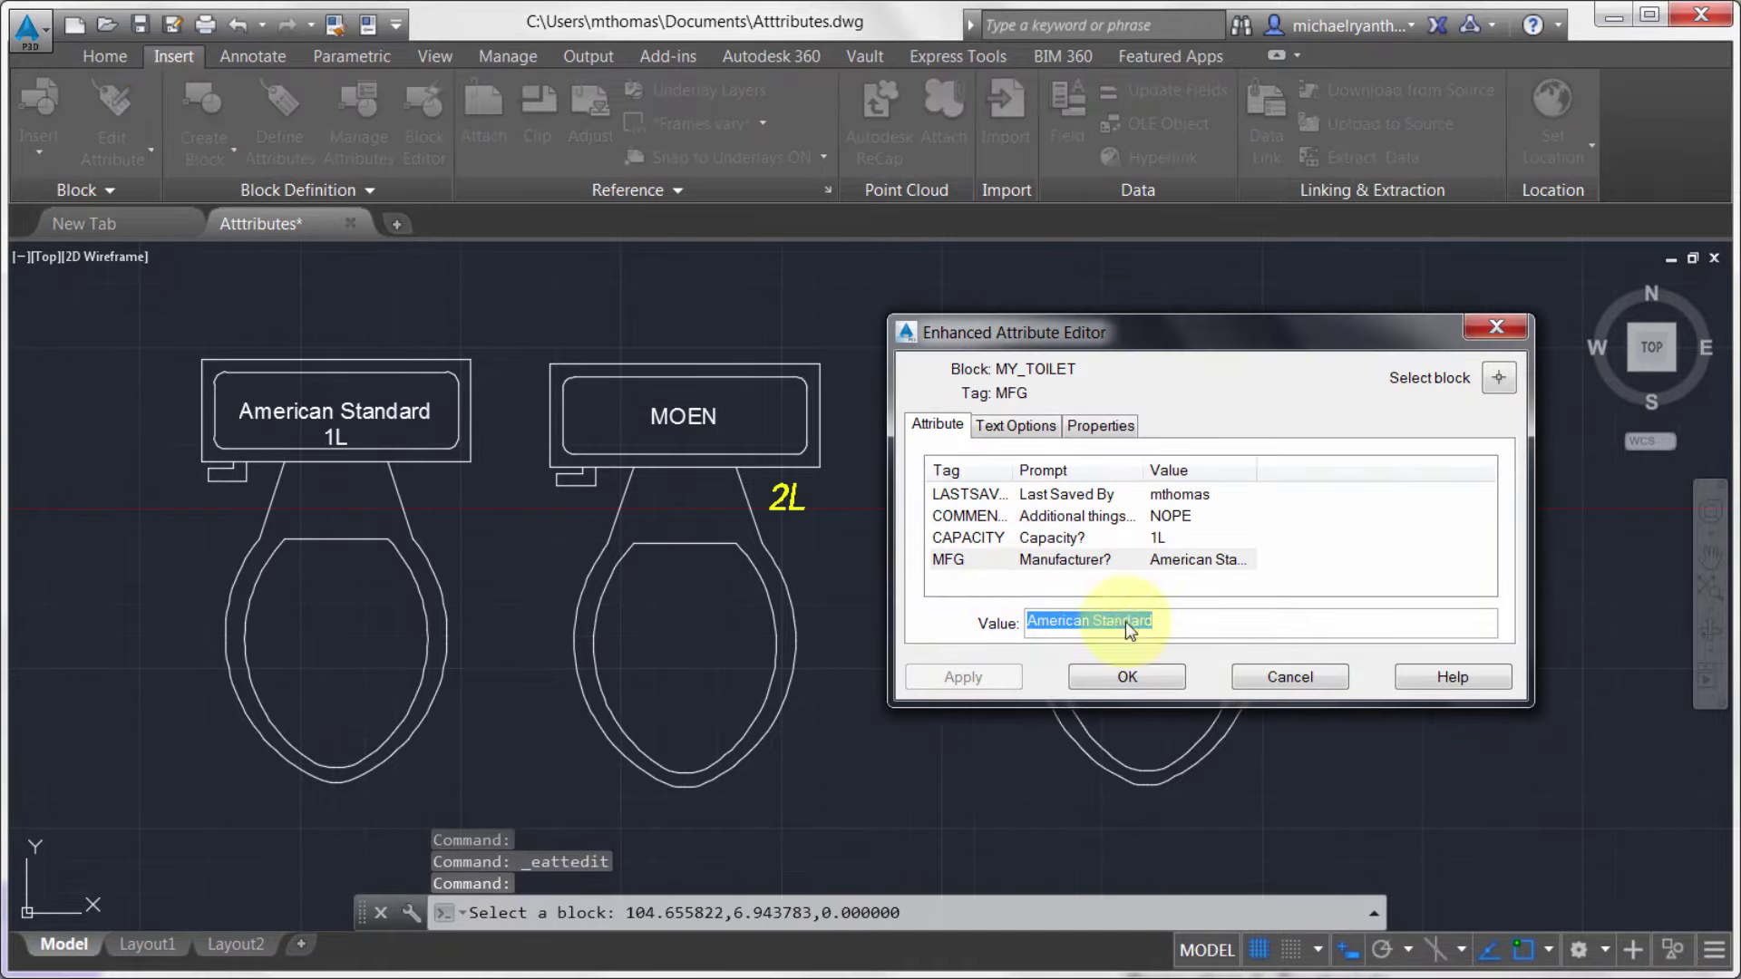
click(1297, 680)
click(1137, 441)
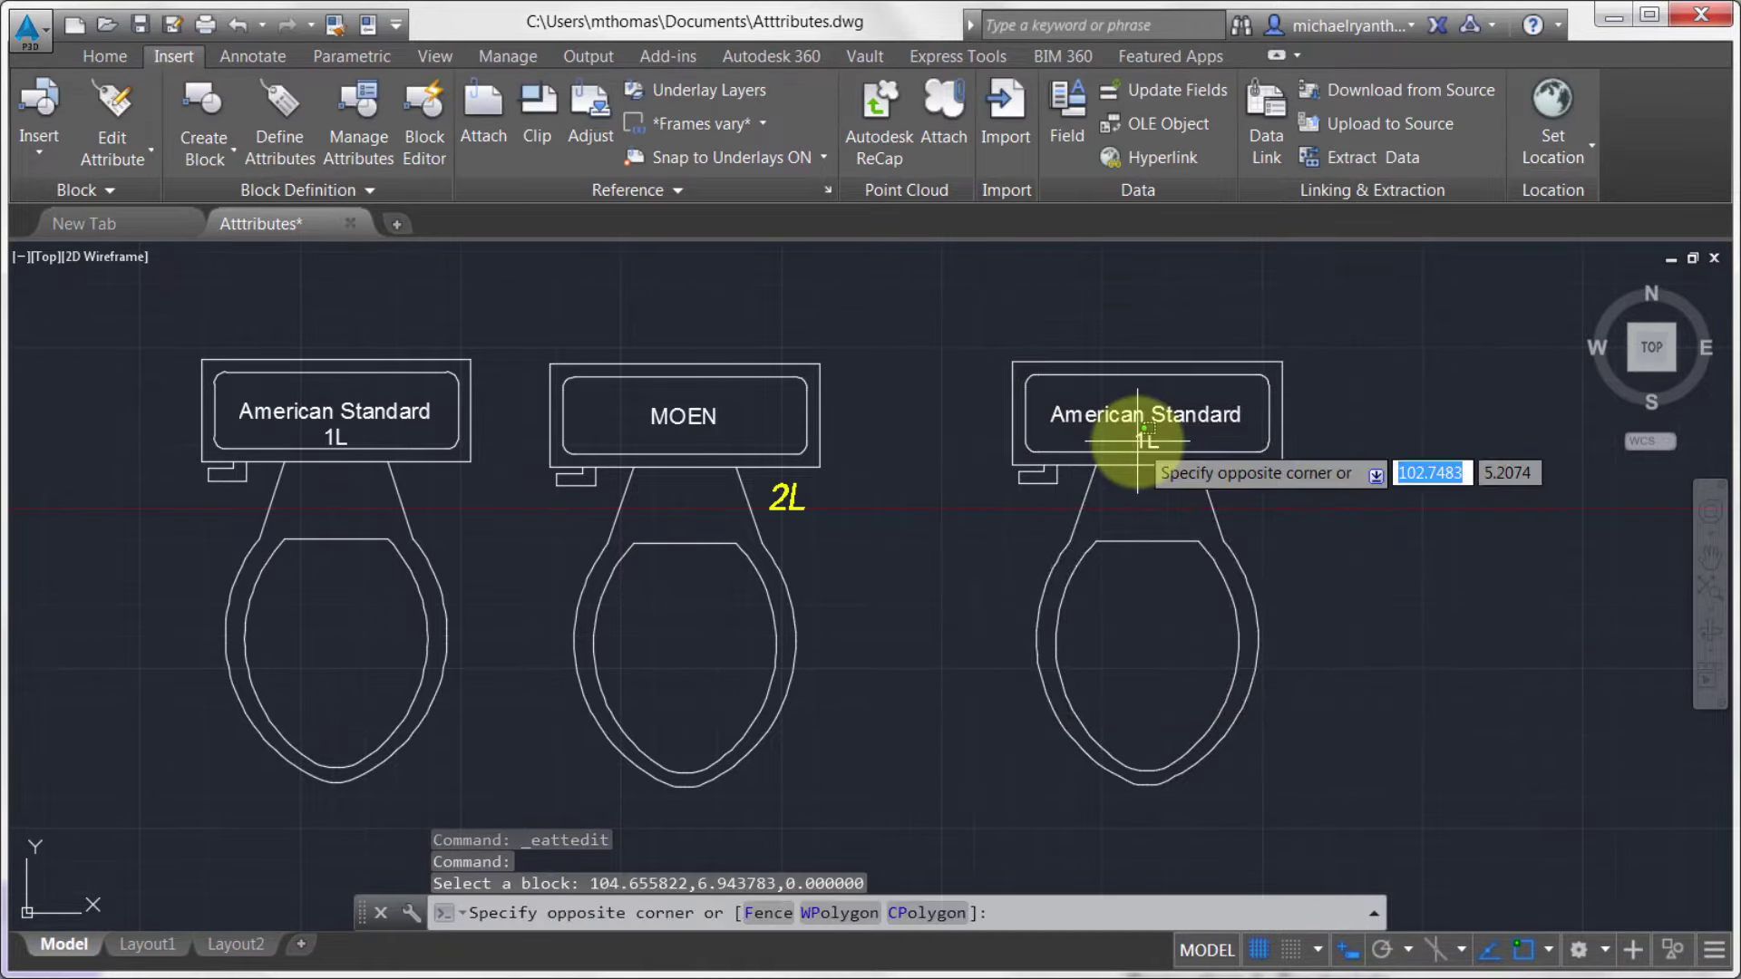
click(1140, 439)
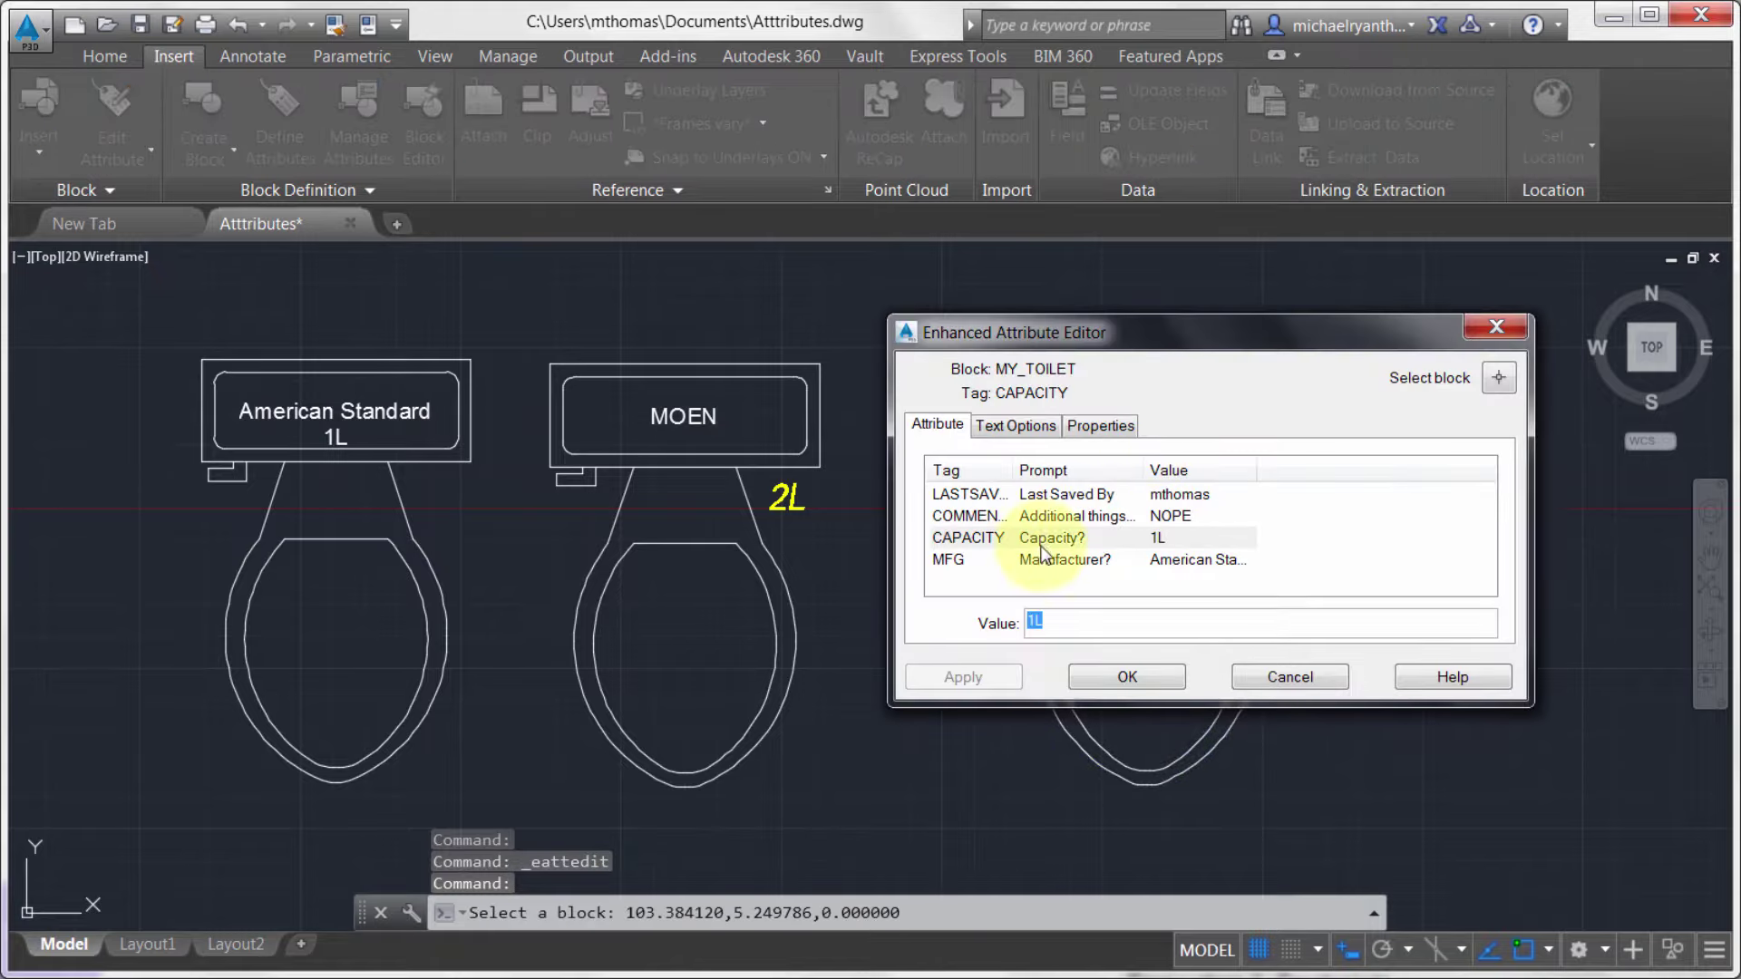
click(1289, 676)
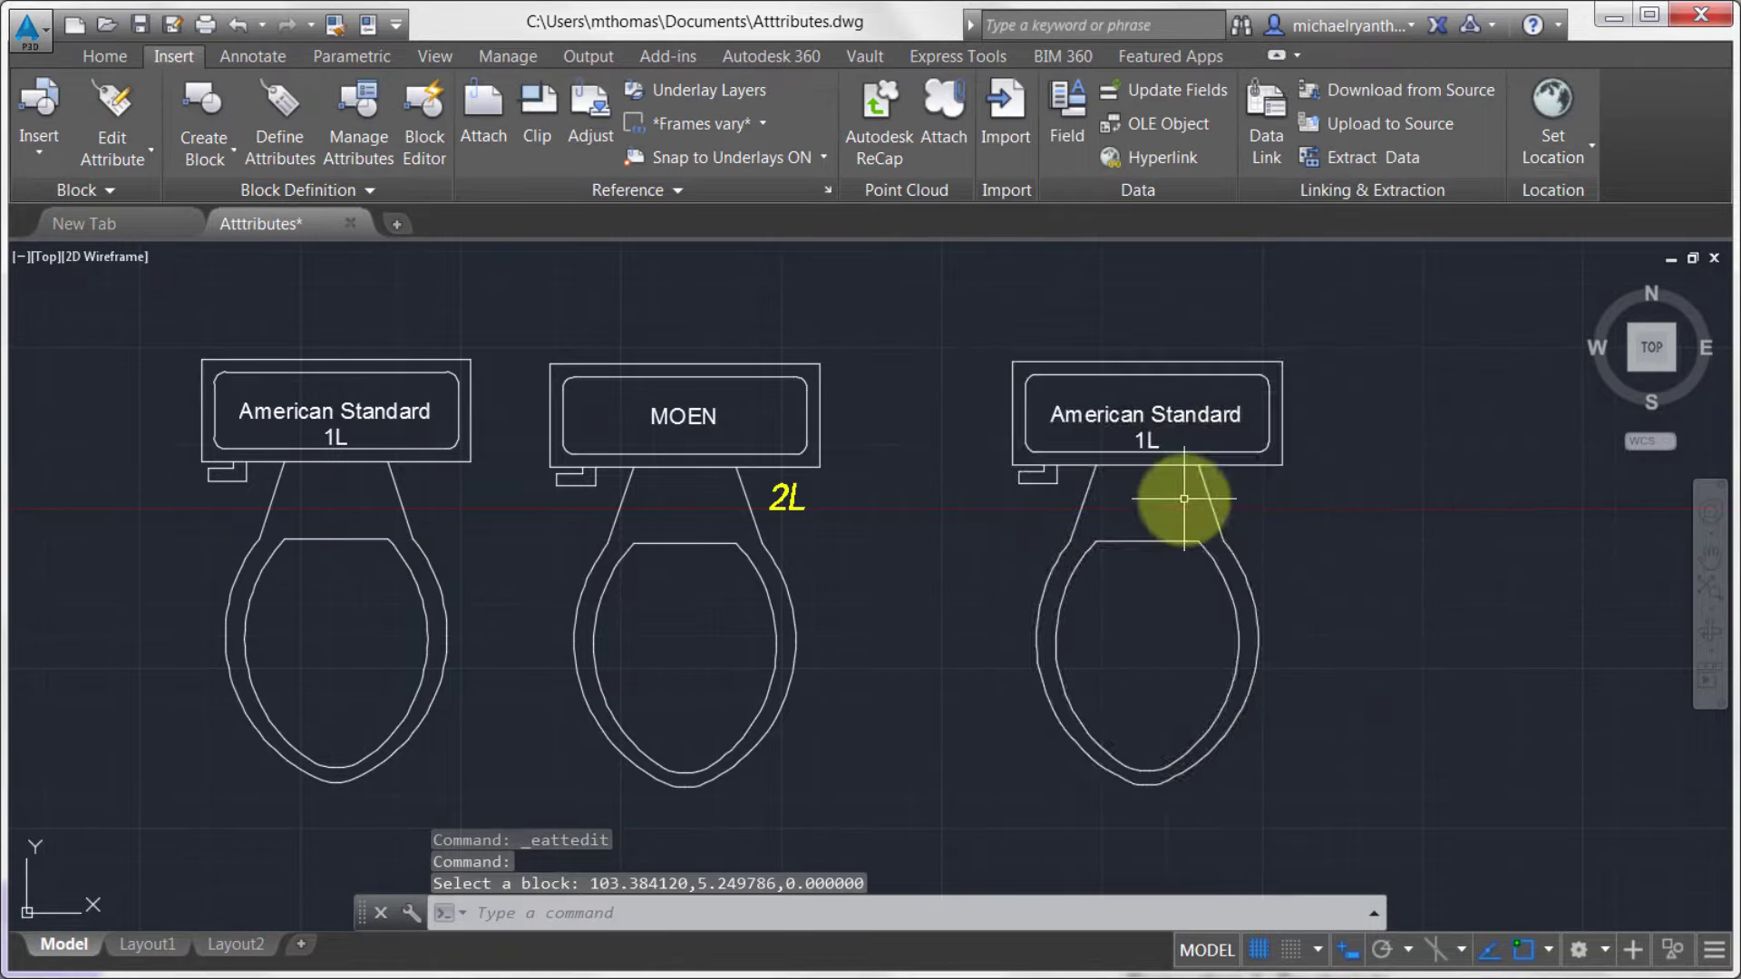
Edit the rightmost toilet's attributes with the editor moved clear of the block, and set the MFG text style to Annotative
scroll(1144, 437, up, 4)
click(1145, 436)
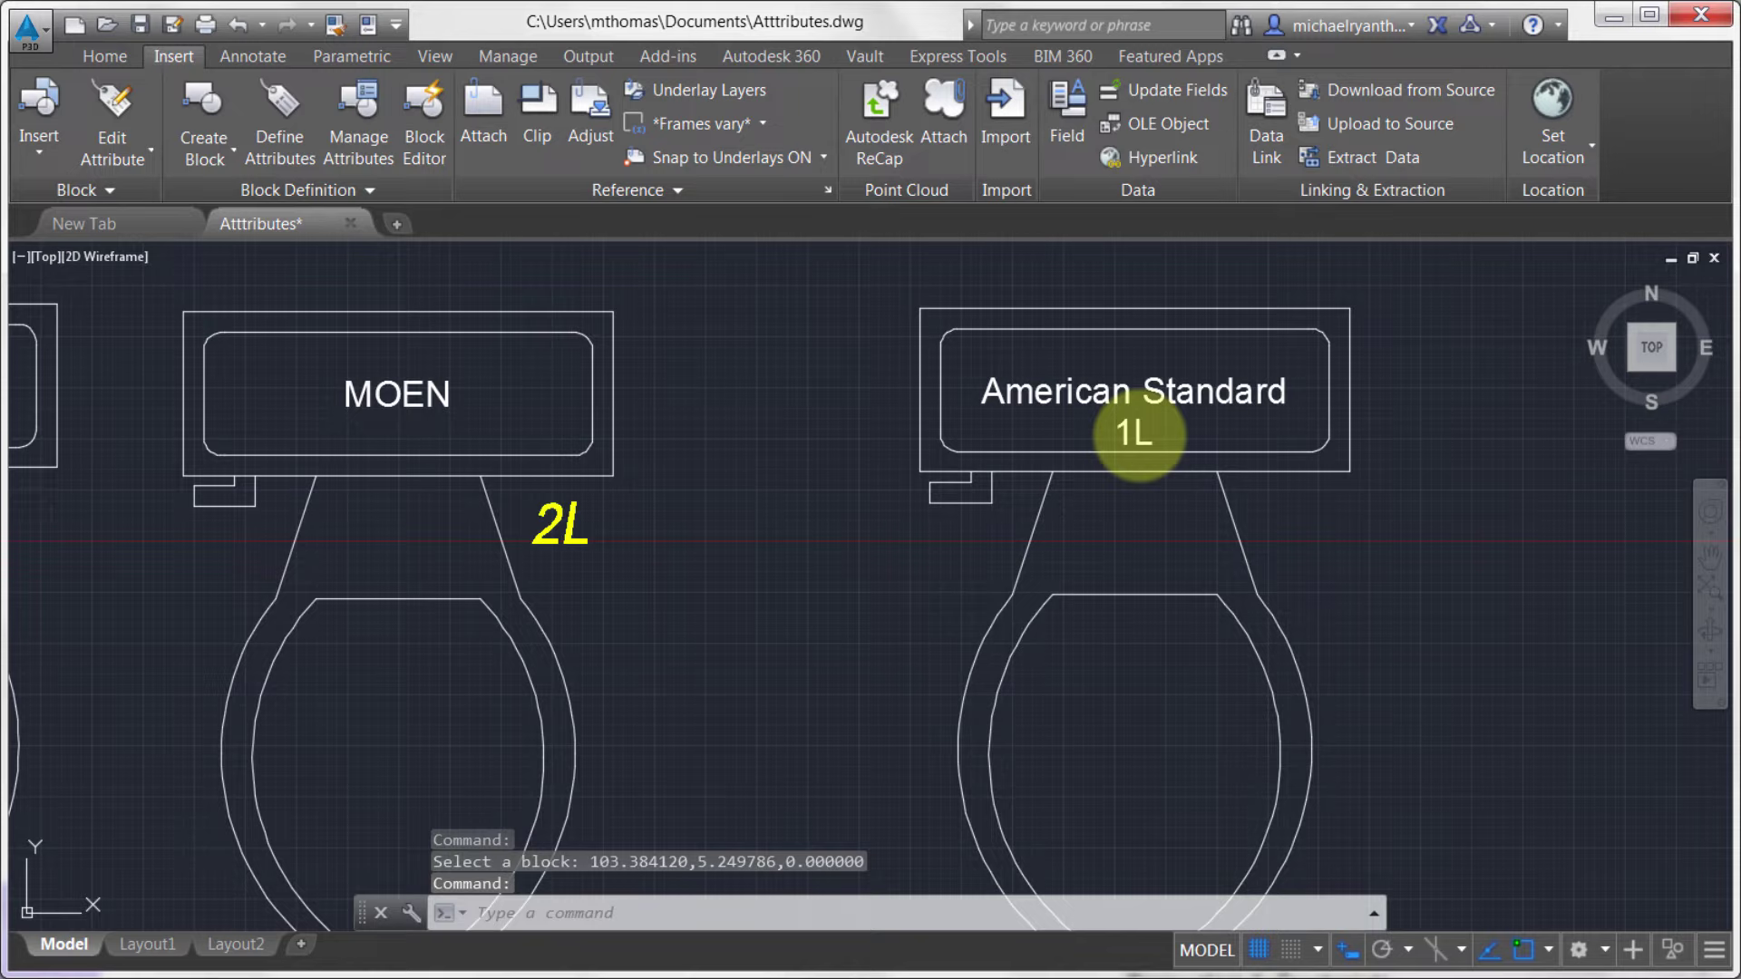
drag(1121, 344, 495, 272)
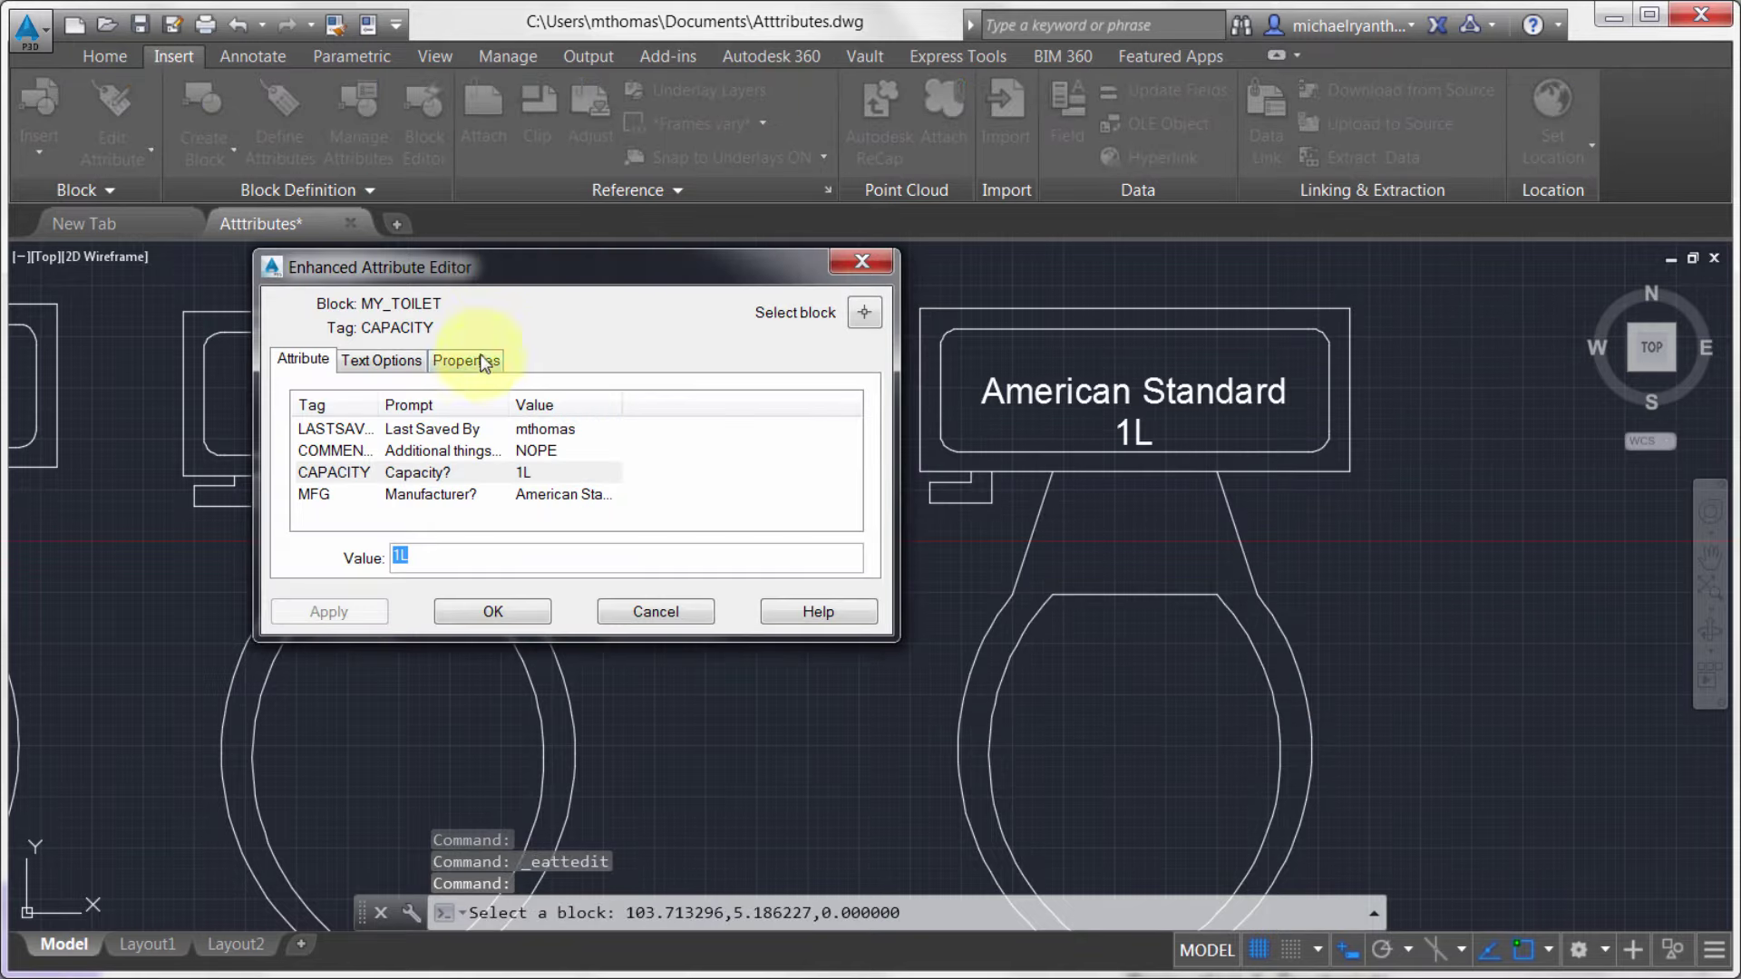
click(326, 496)
click(381, 362)
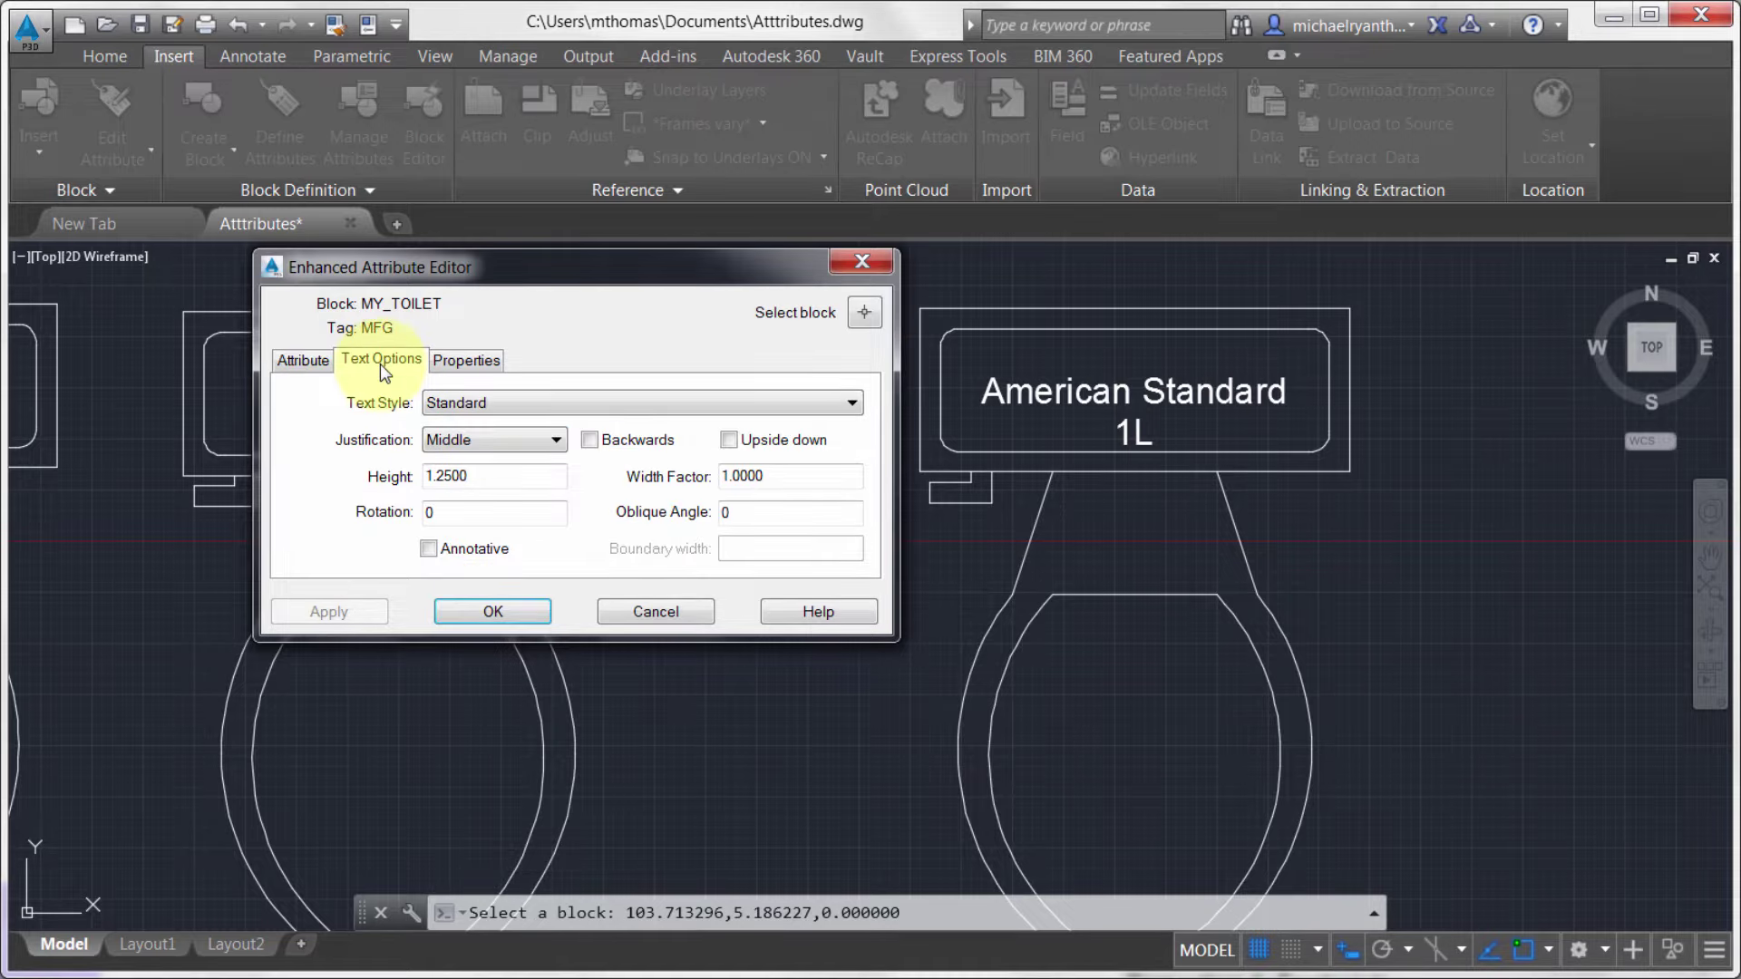
click(440, 403)
click(451, 443)
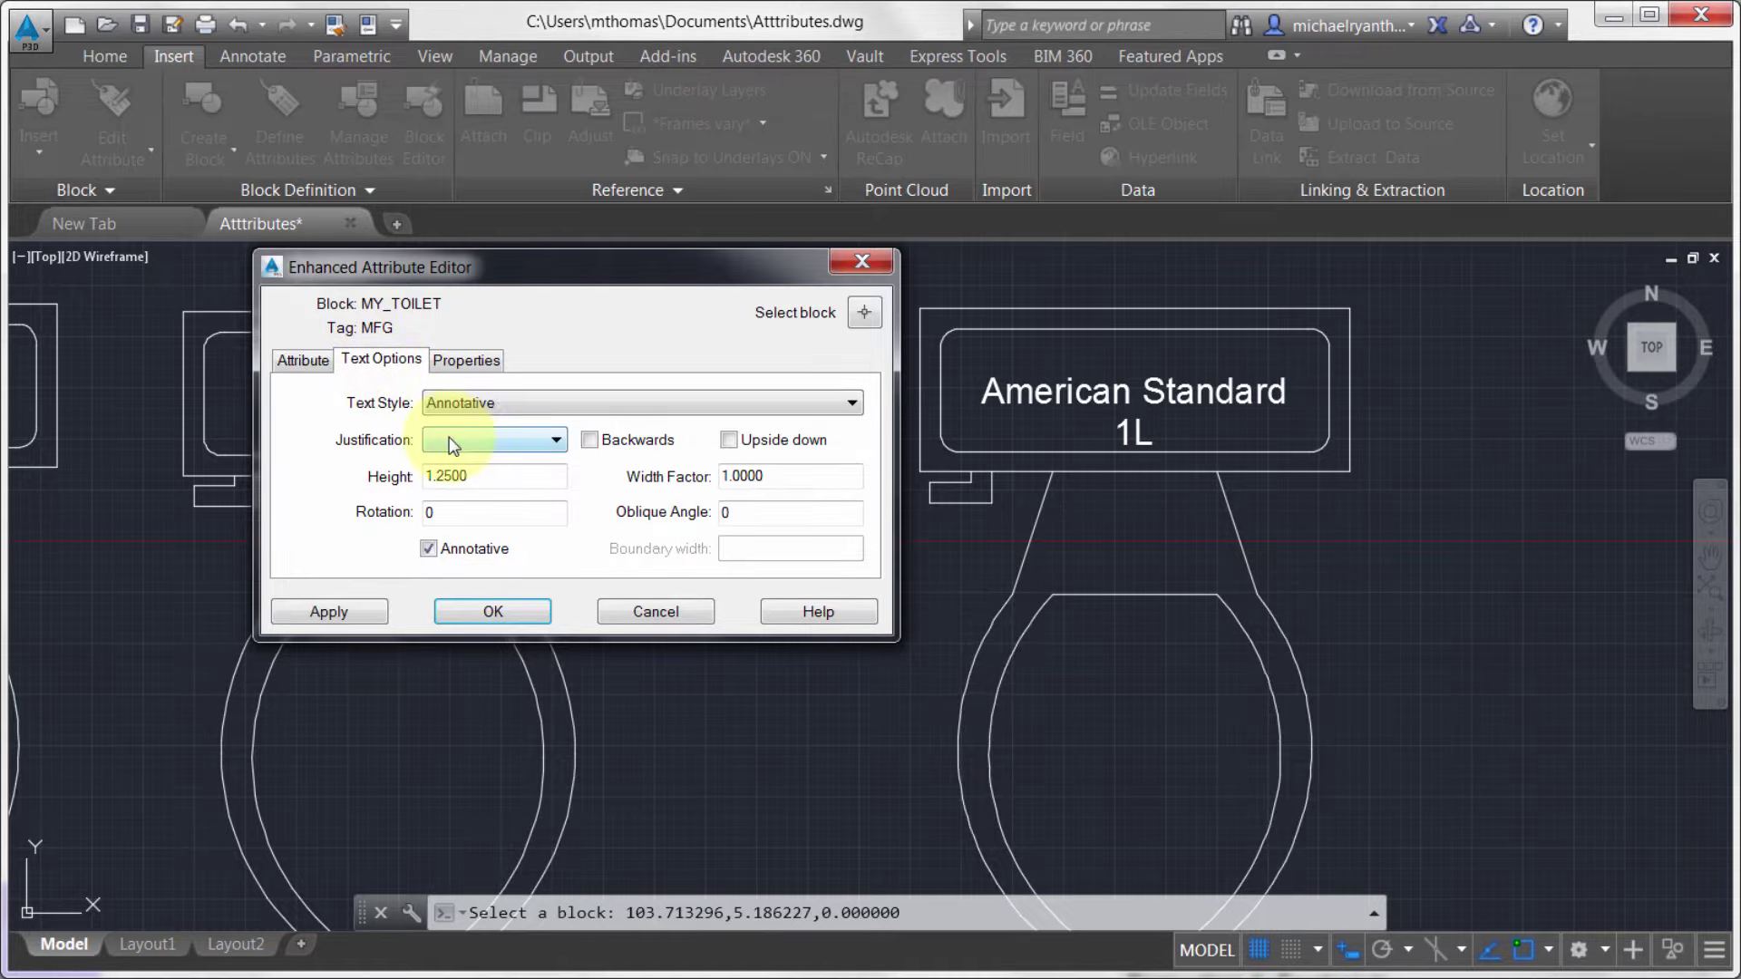
Set the rightmost toilet's MFG text to Left justification with a width factor of 1.1
click(540, 444)
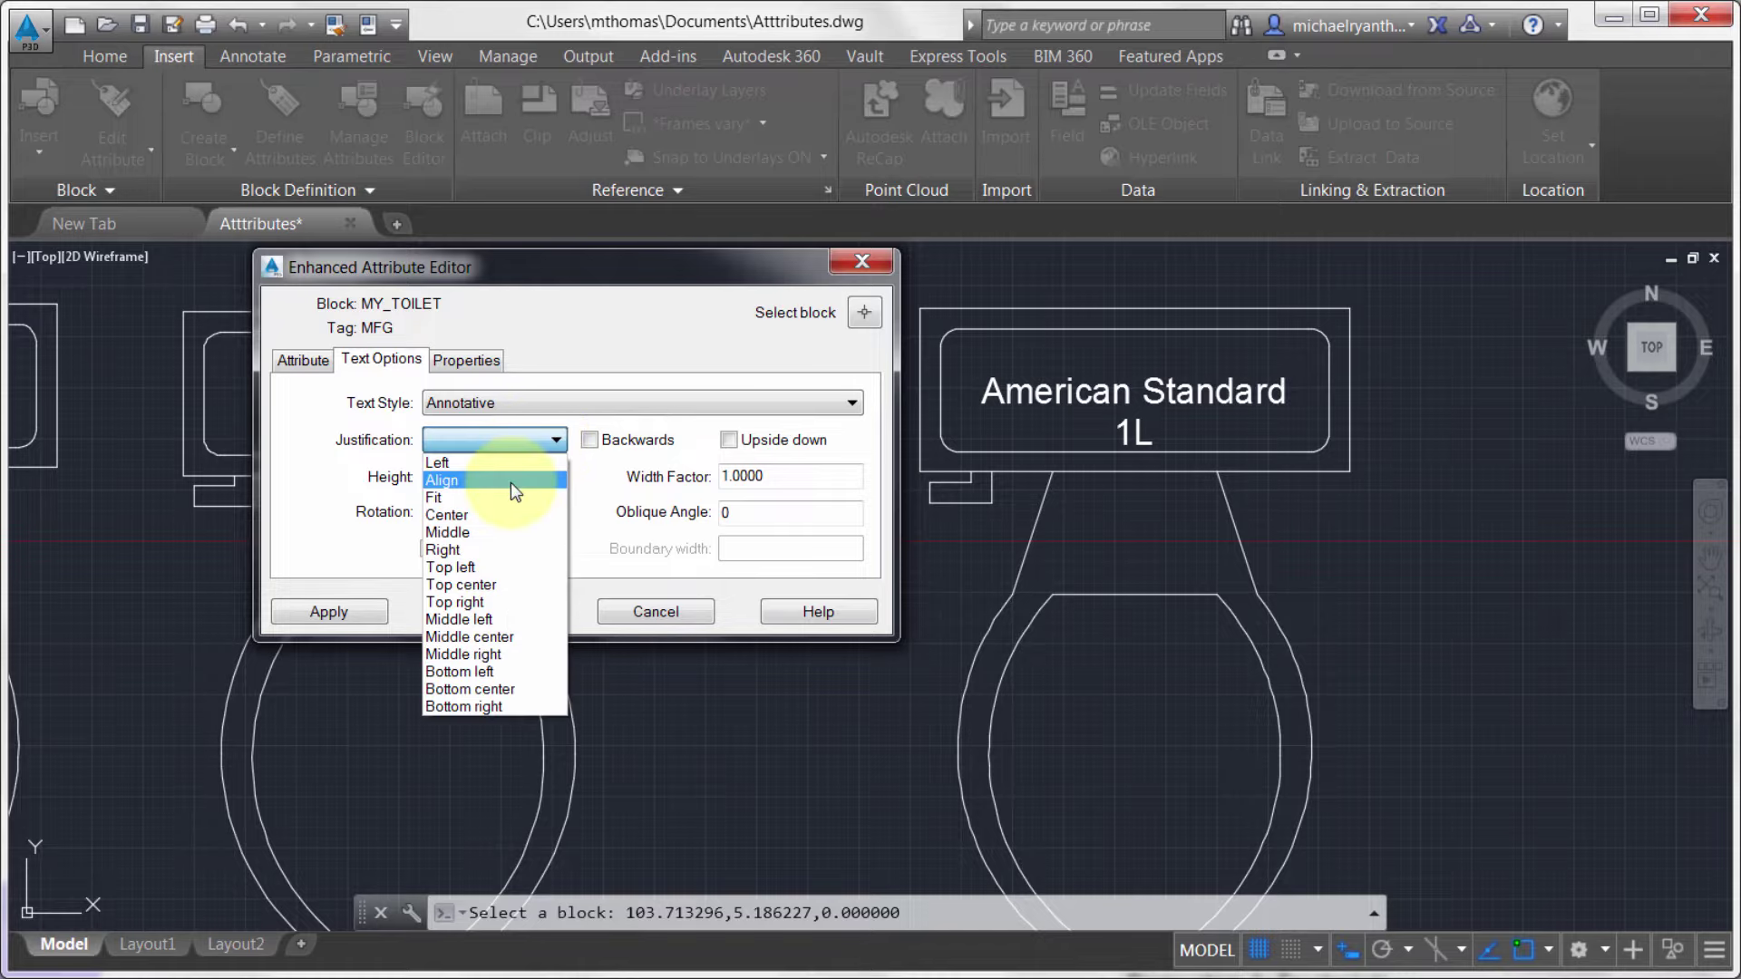
click(503, 480)
click(510, 439)
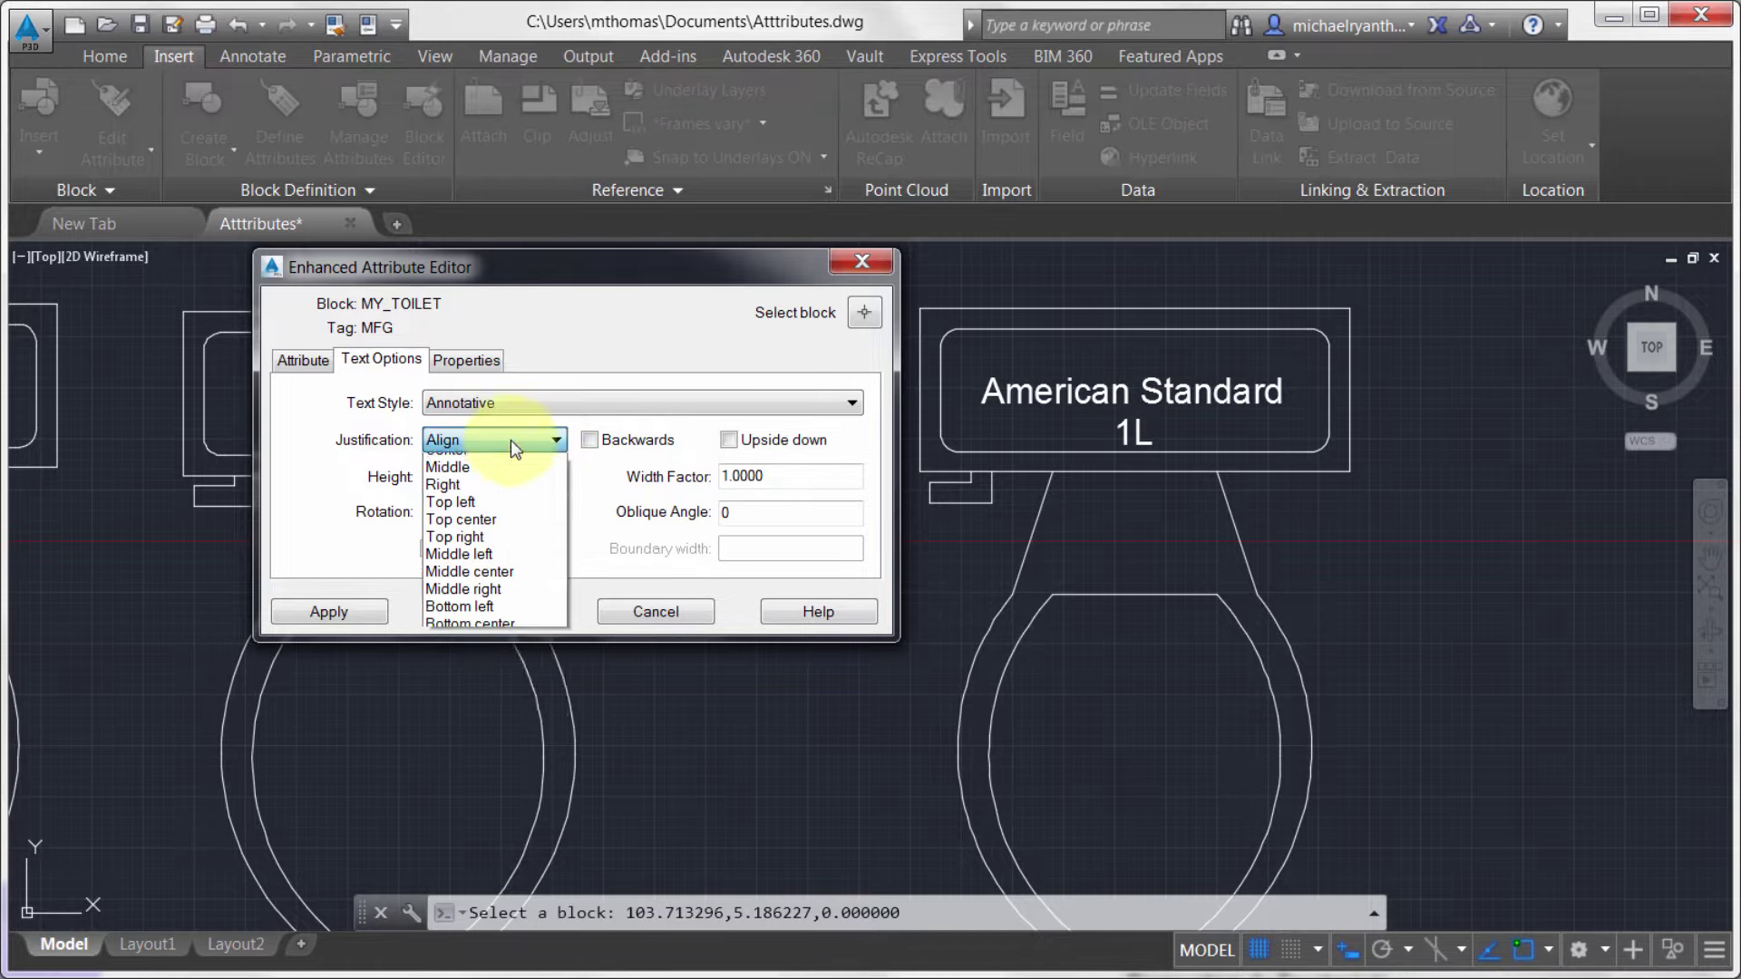
click(502, 463)
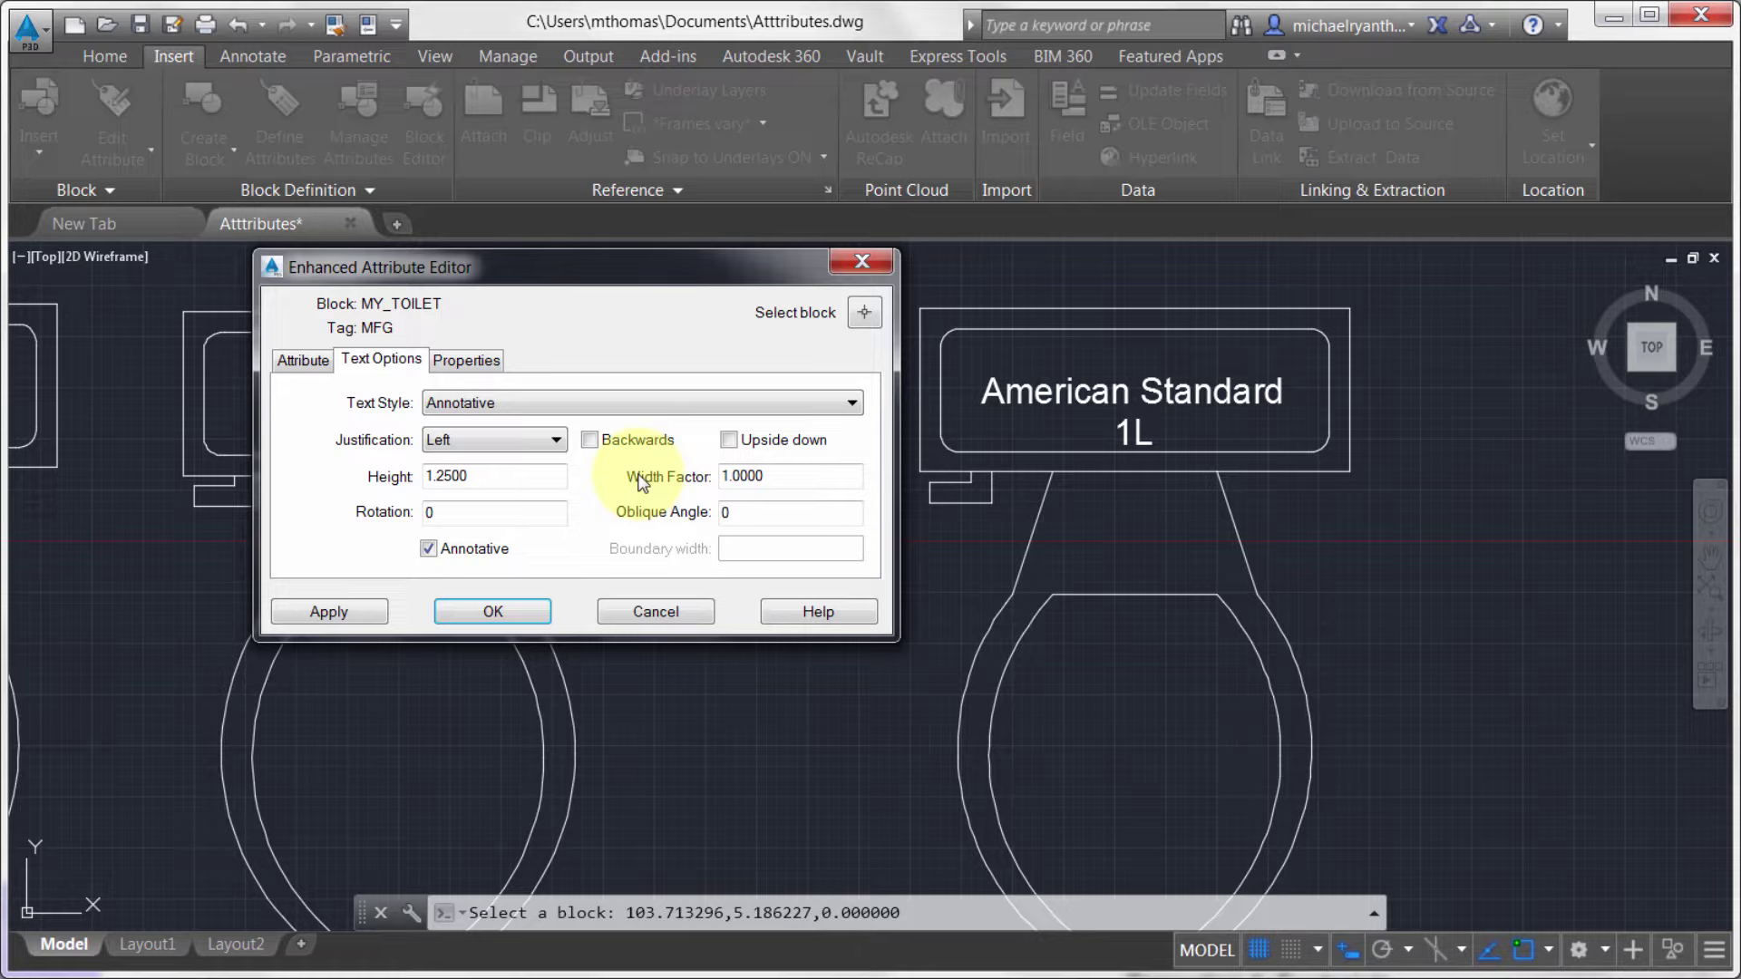
double_click(739, 477)
text(1.1)
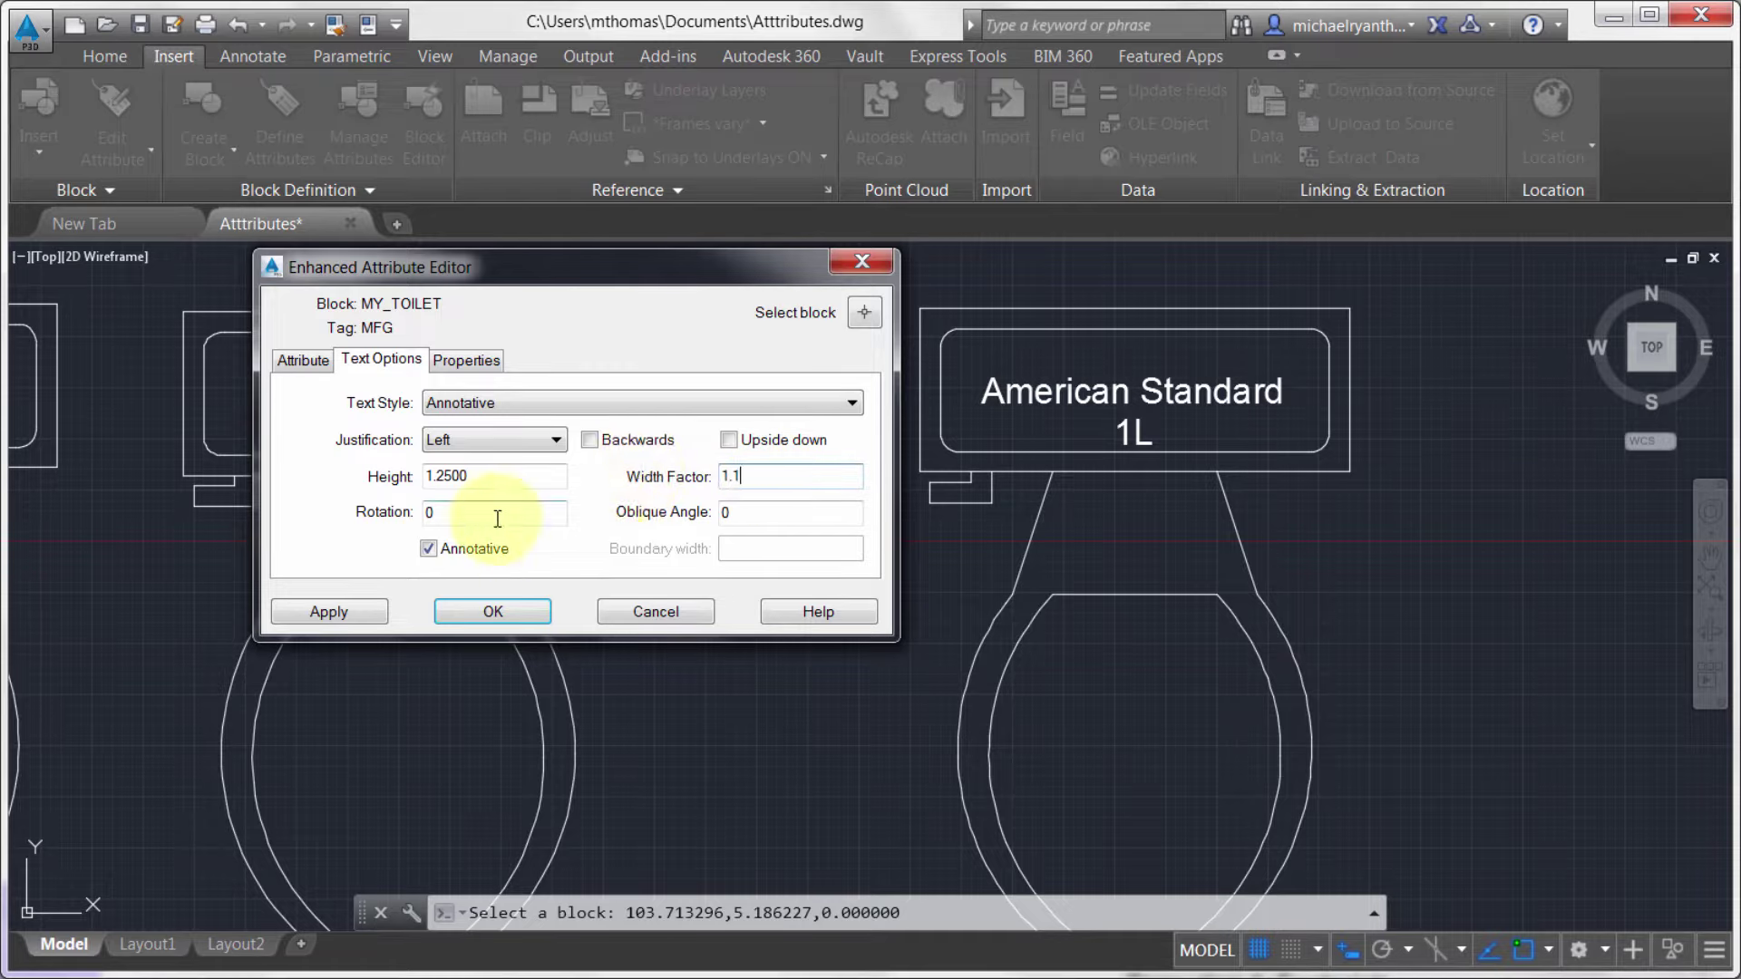
Set the color of the rightmost toilet's MFG attribute to Red and accept the edits
click(468, 361)
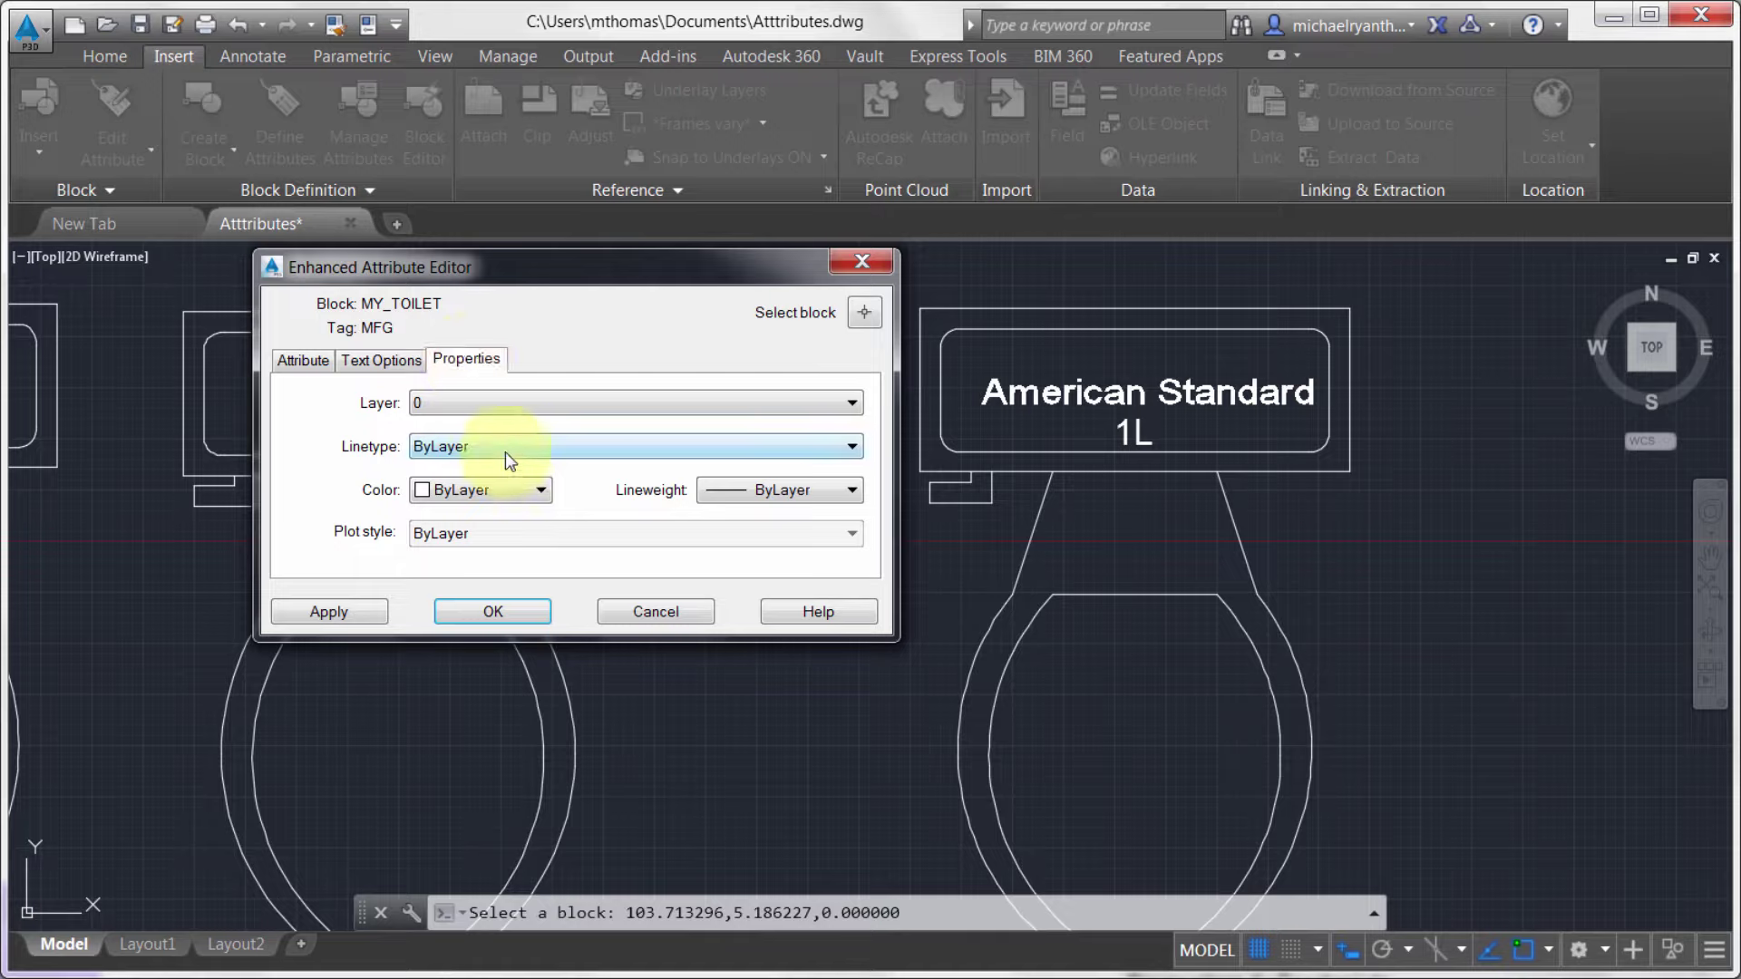
click(498, 487)
click(473, 556)
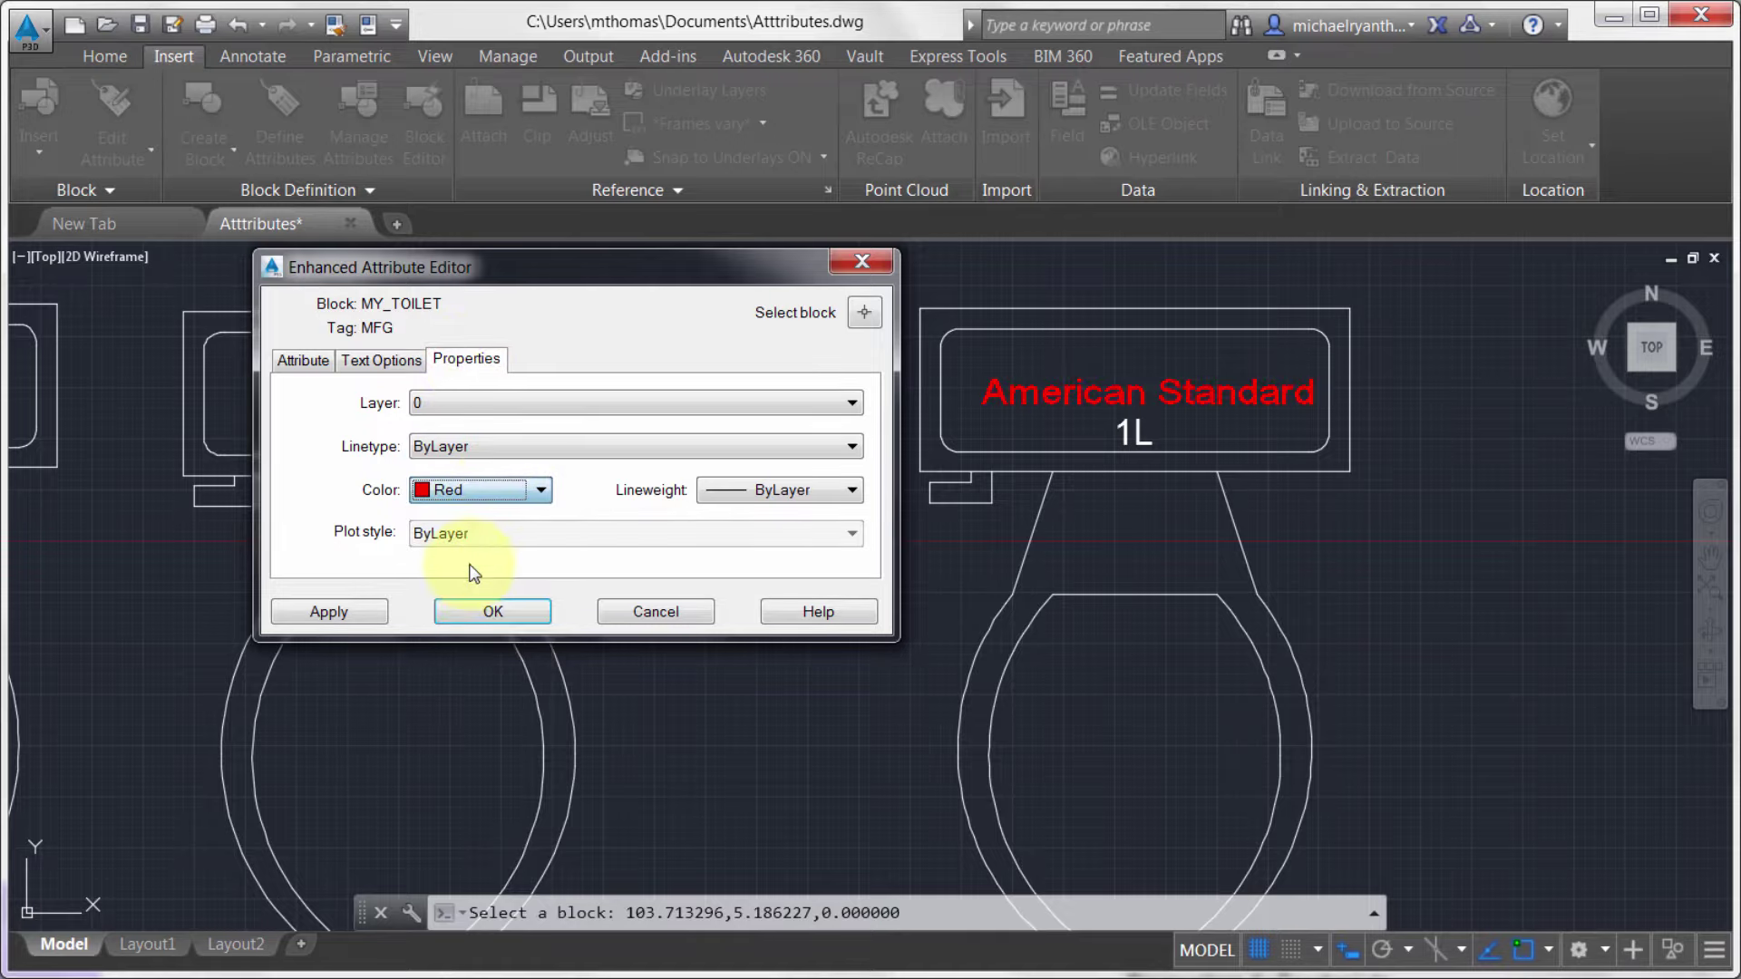
click(486, 612)
scroll(929, 551, down, 2)
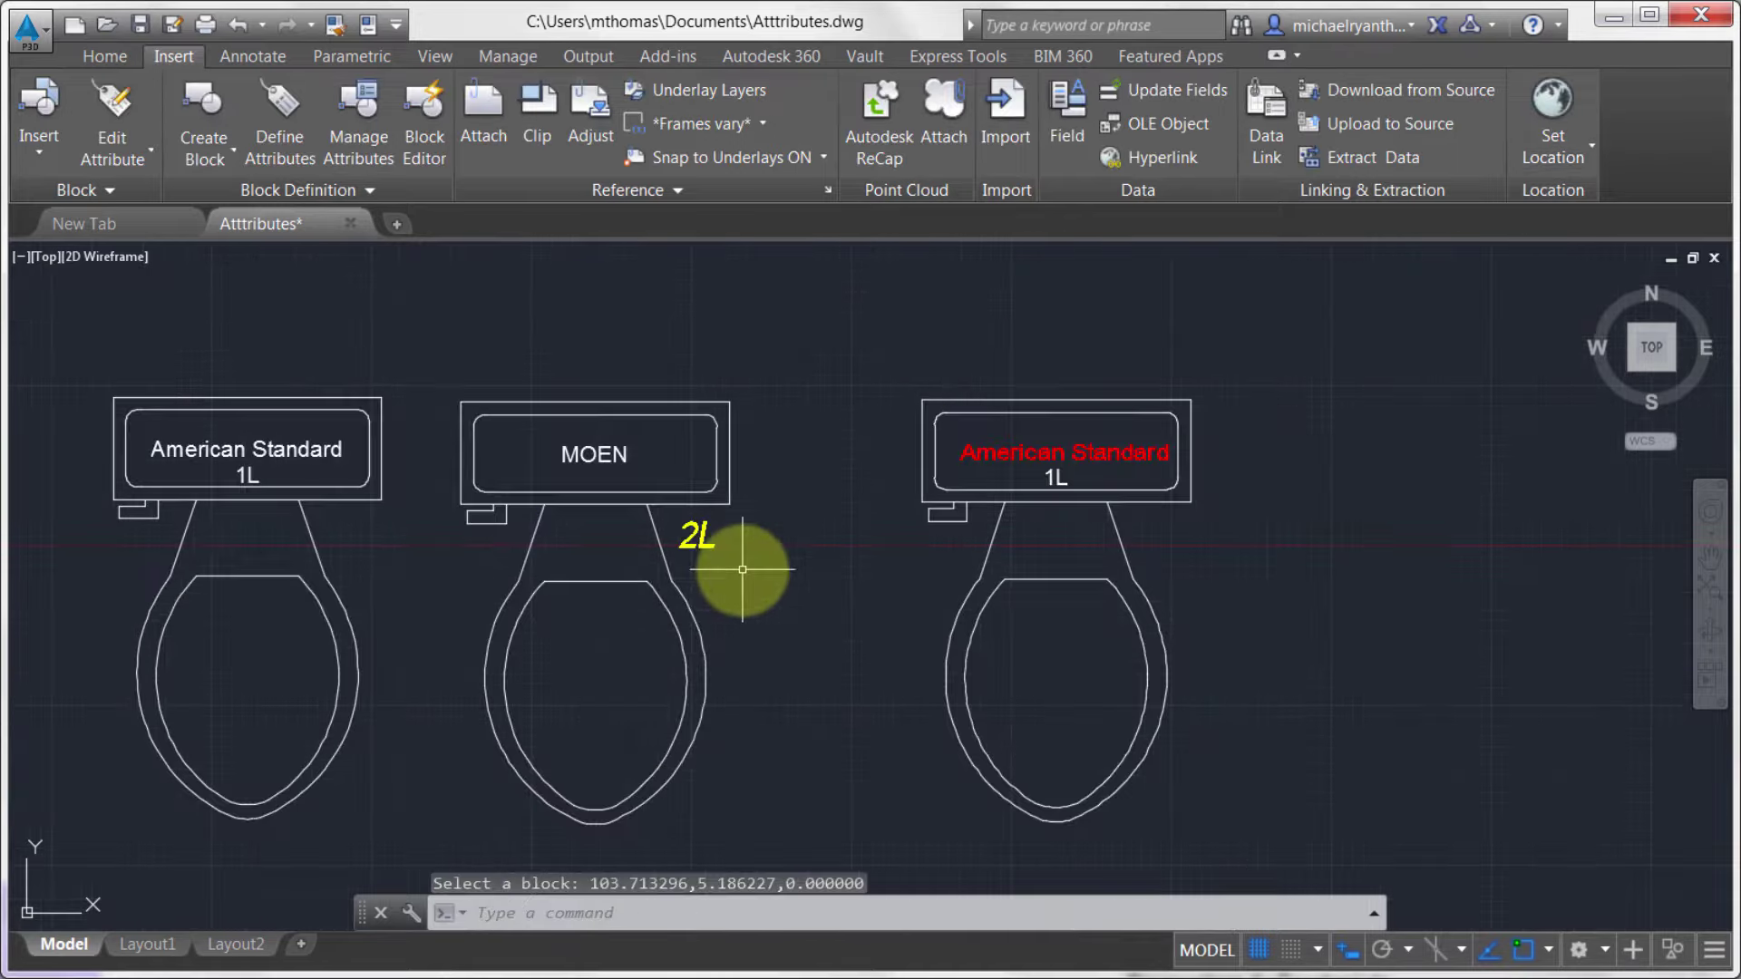
middle_drag(751, 564, 890, 567)
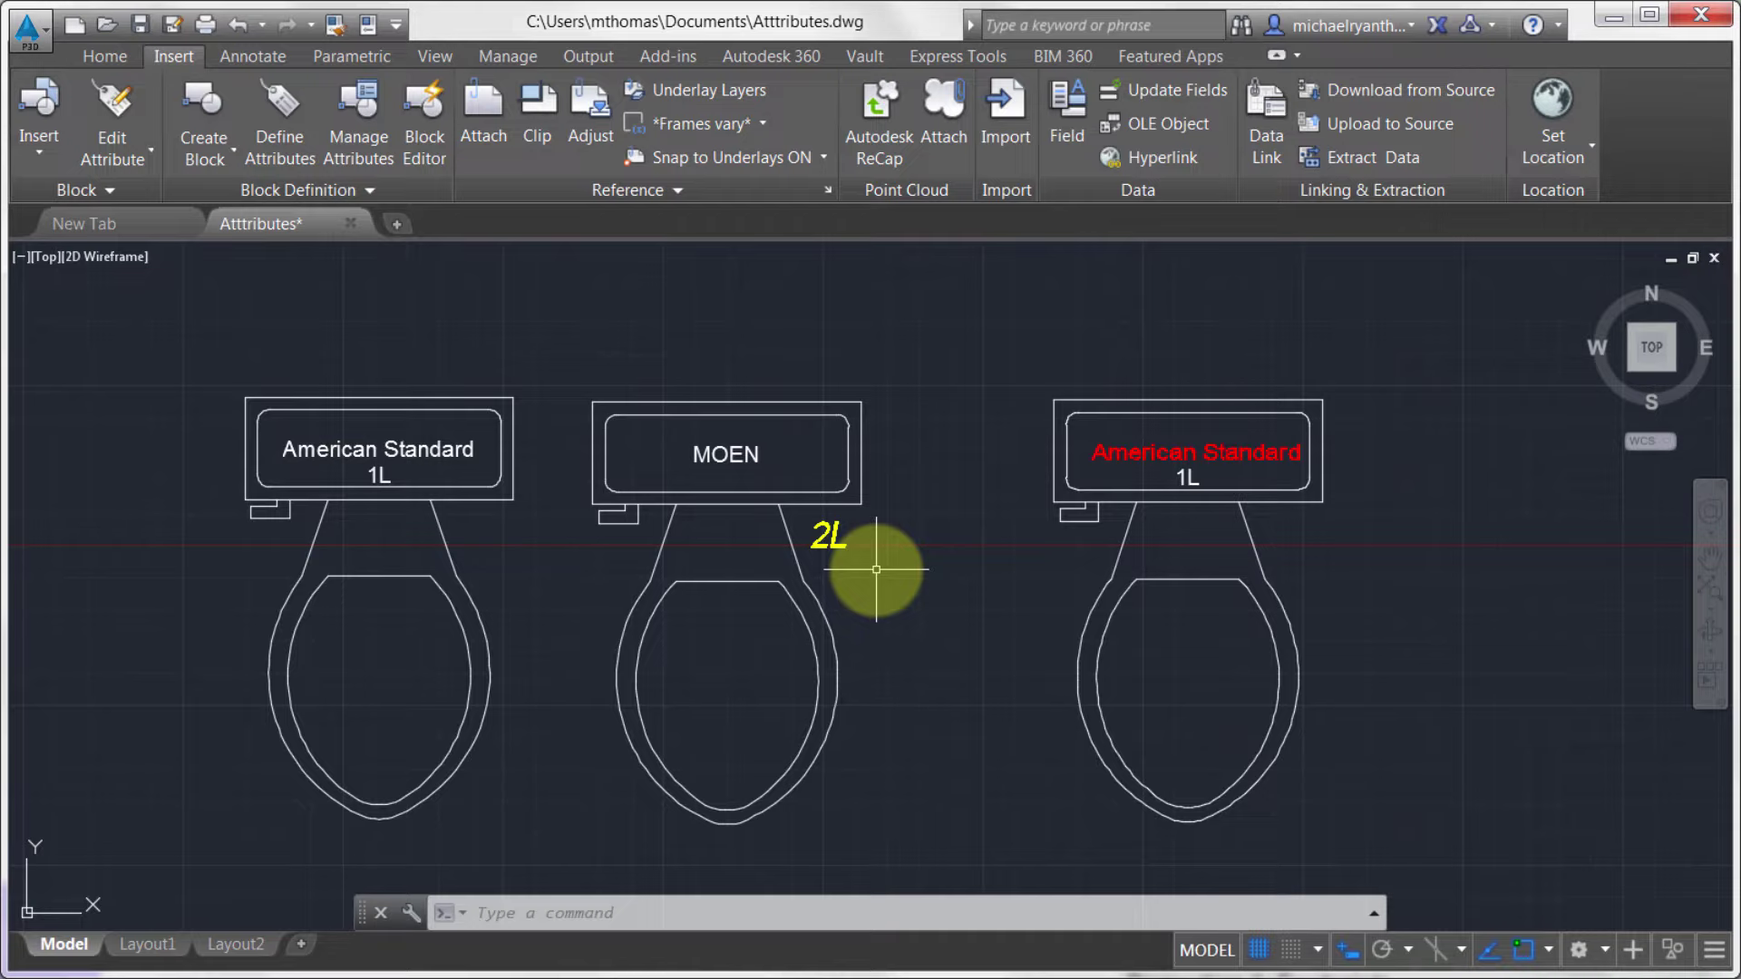
Examine the MOEN toilet's attribute values, including the Last Saved By entry, and close the editor without changes
double_click(714, 456)
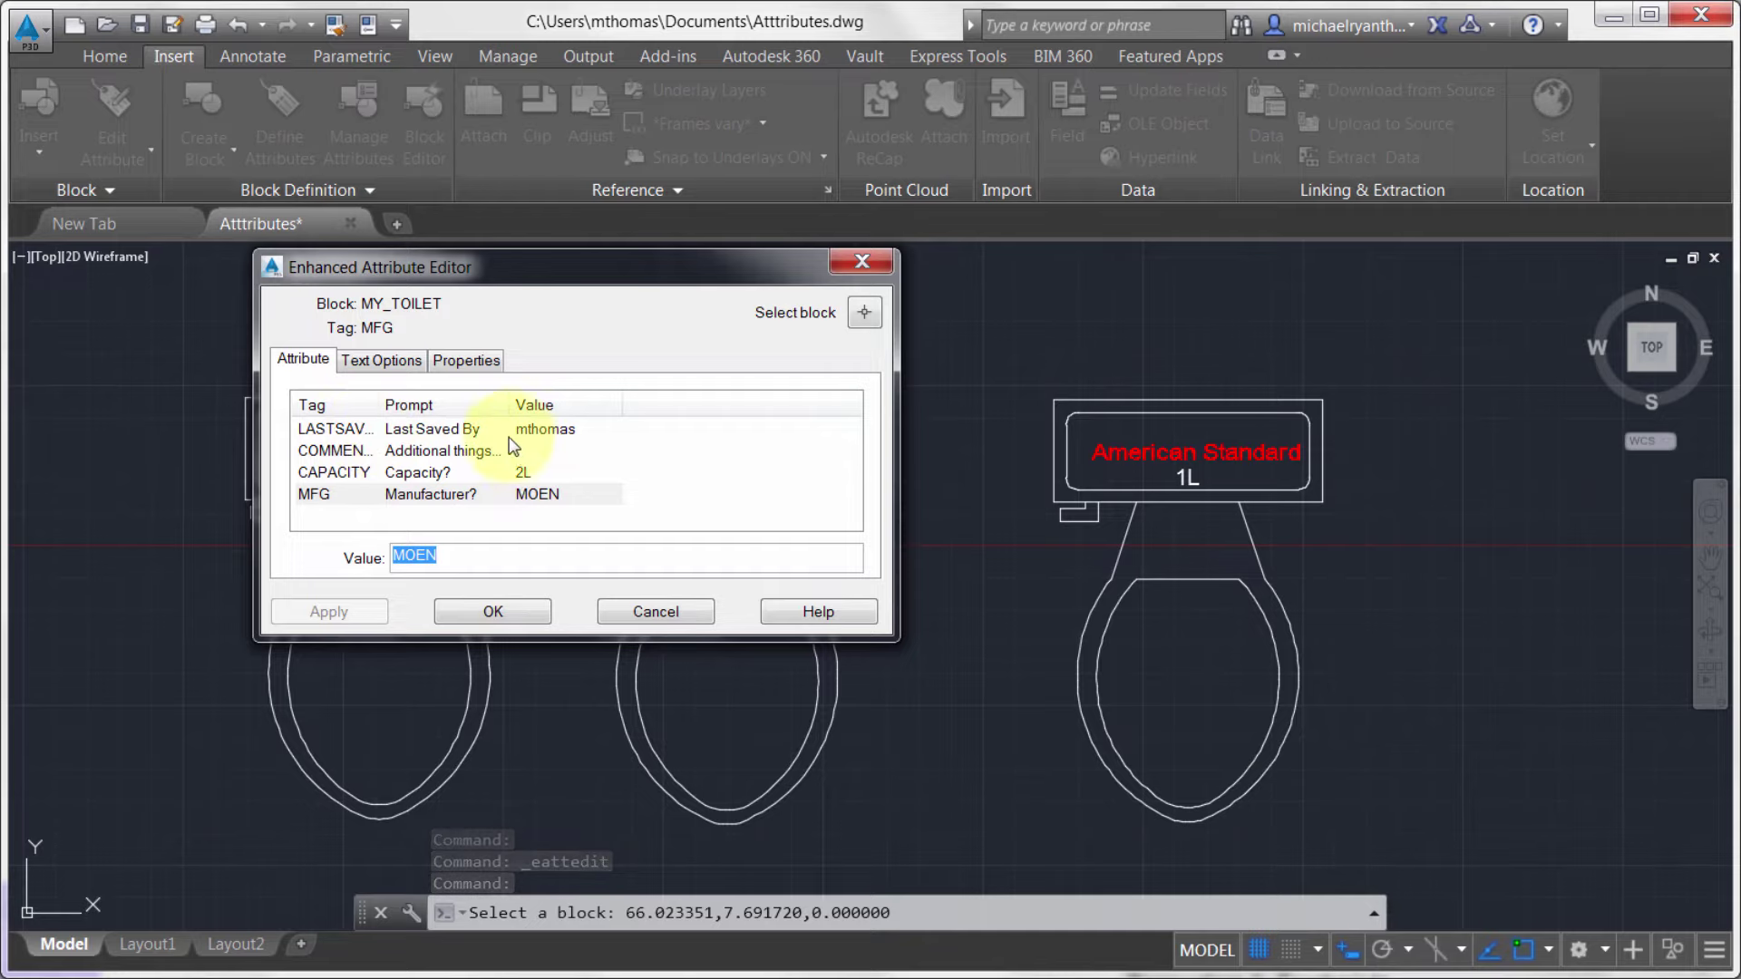
click(537, 430)
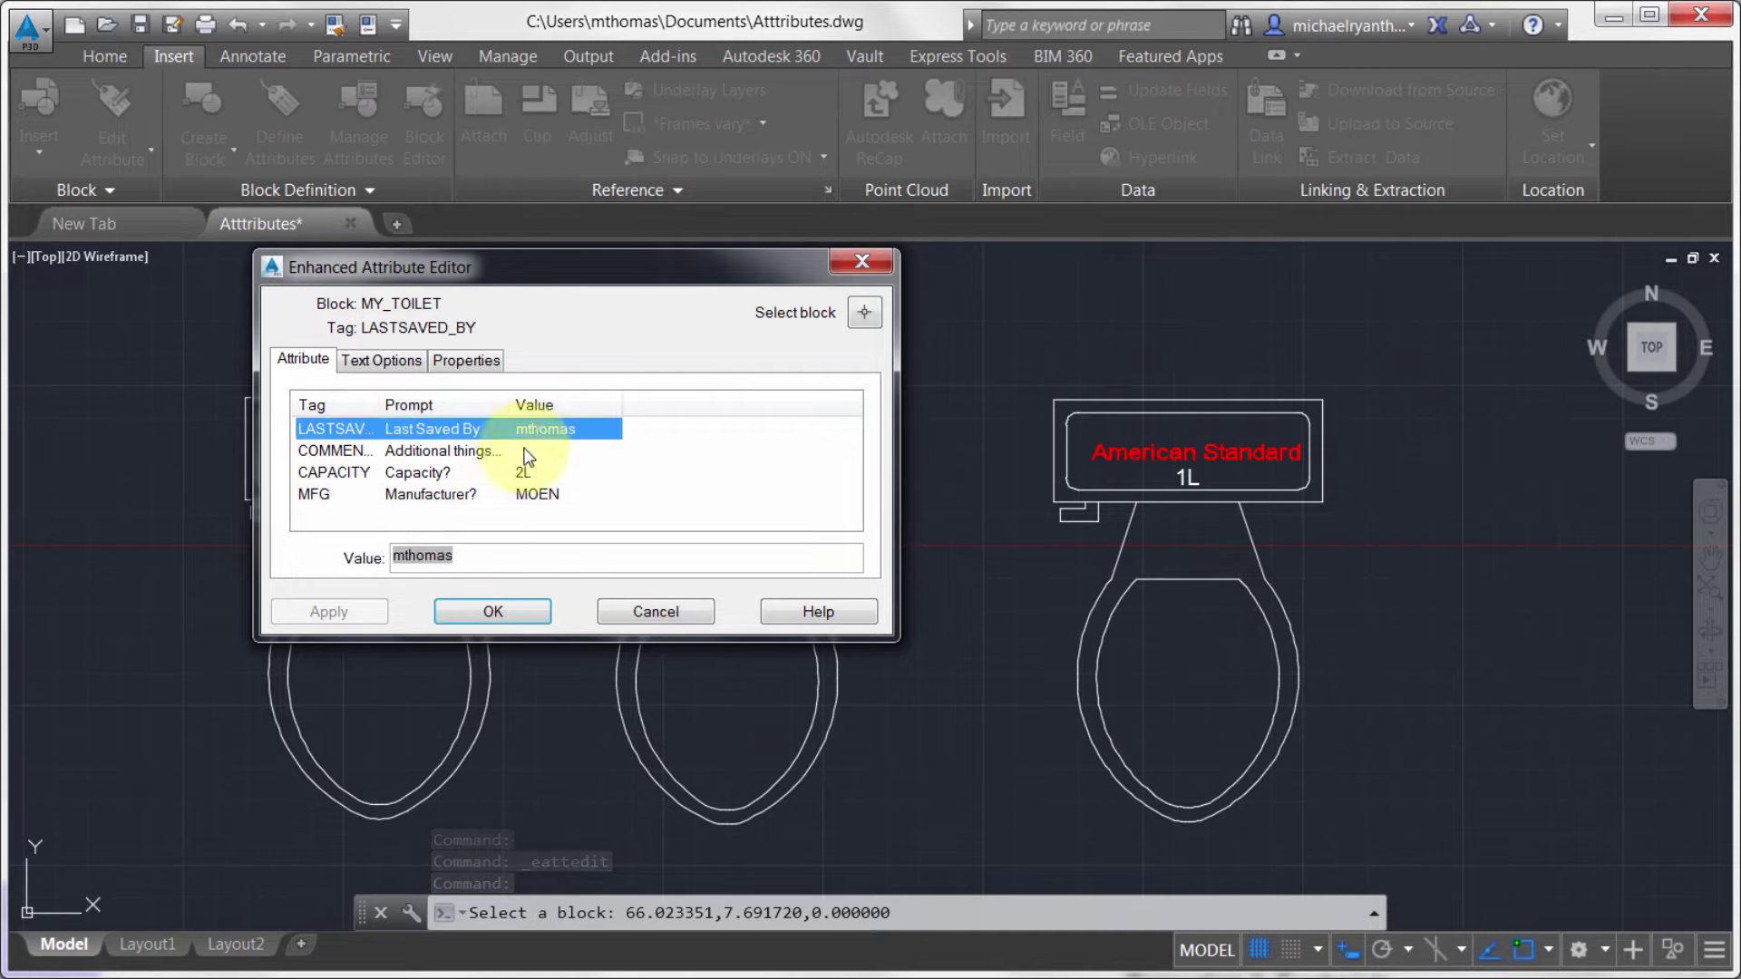
click(657, 613)
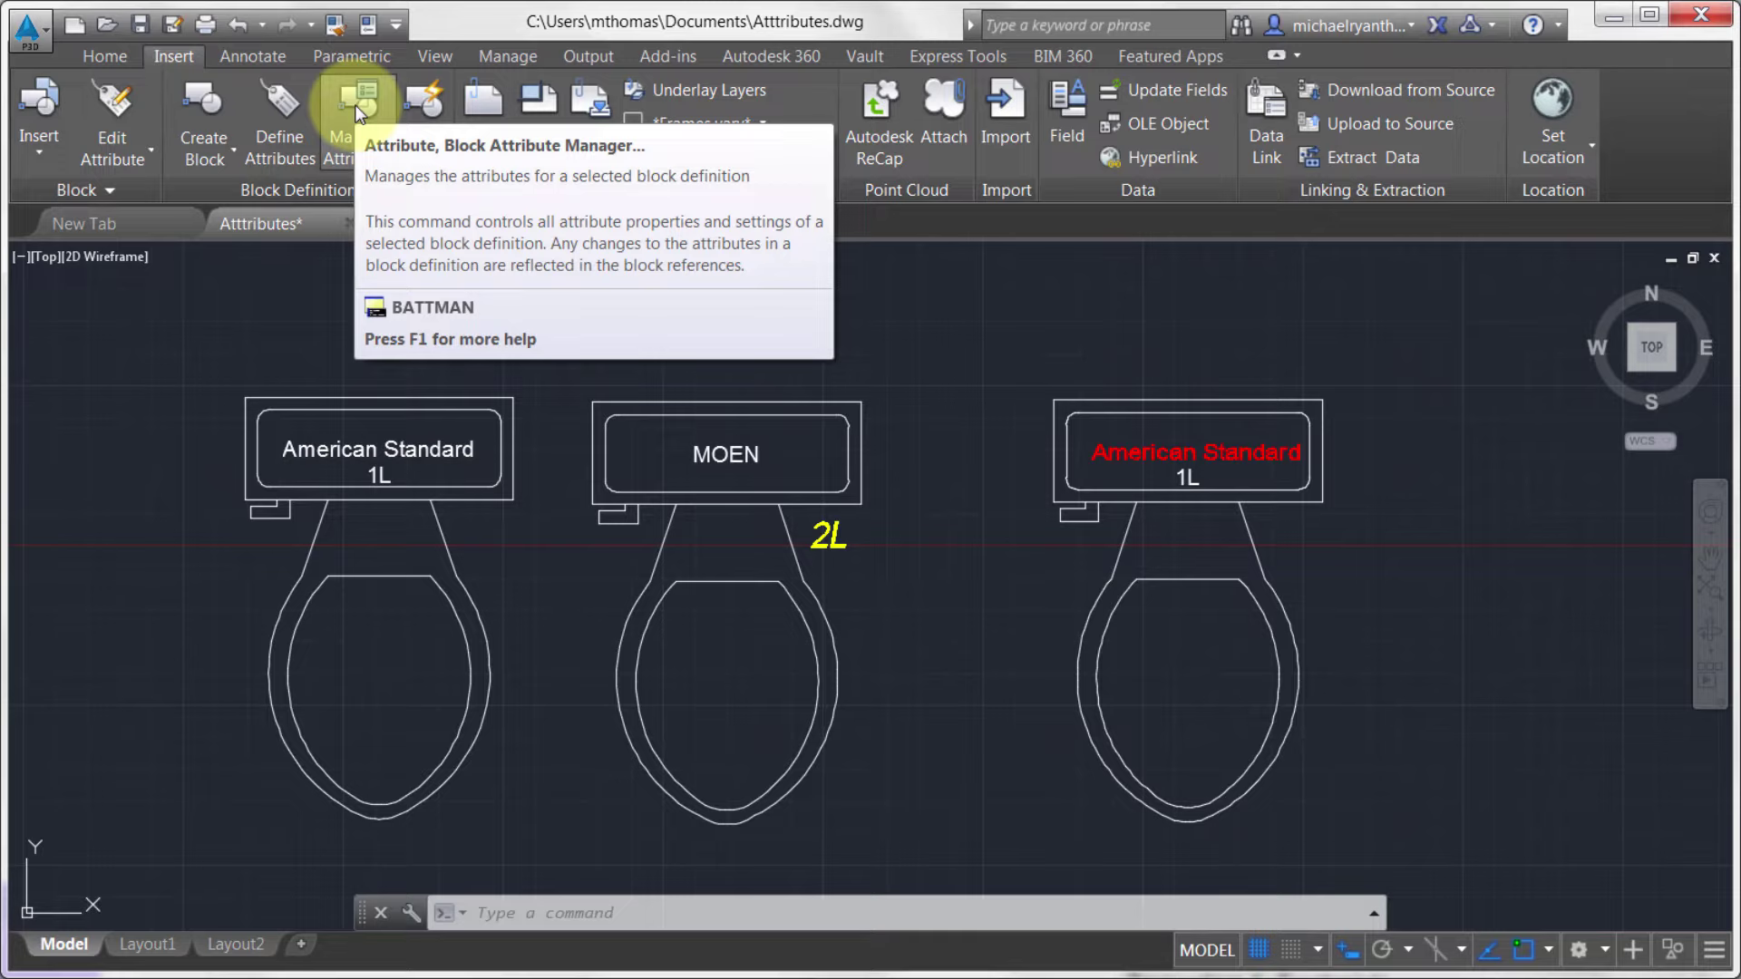
Open the Block Attribute Manager with BATTMAN for the MY_TOILET block and move it clear of the toilets
click(886, 342)
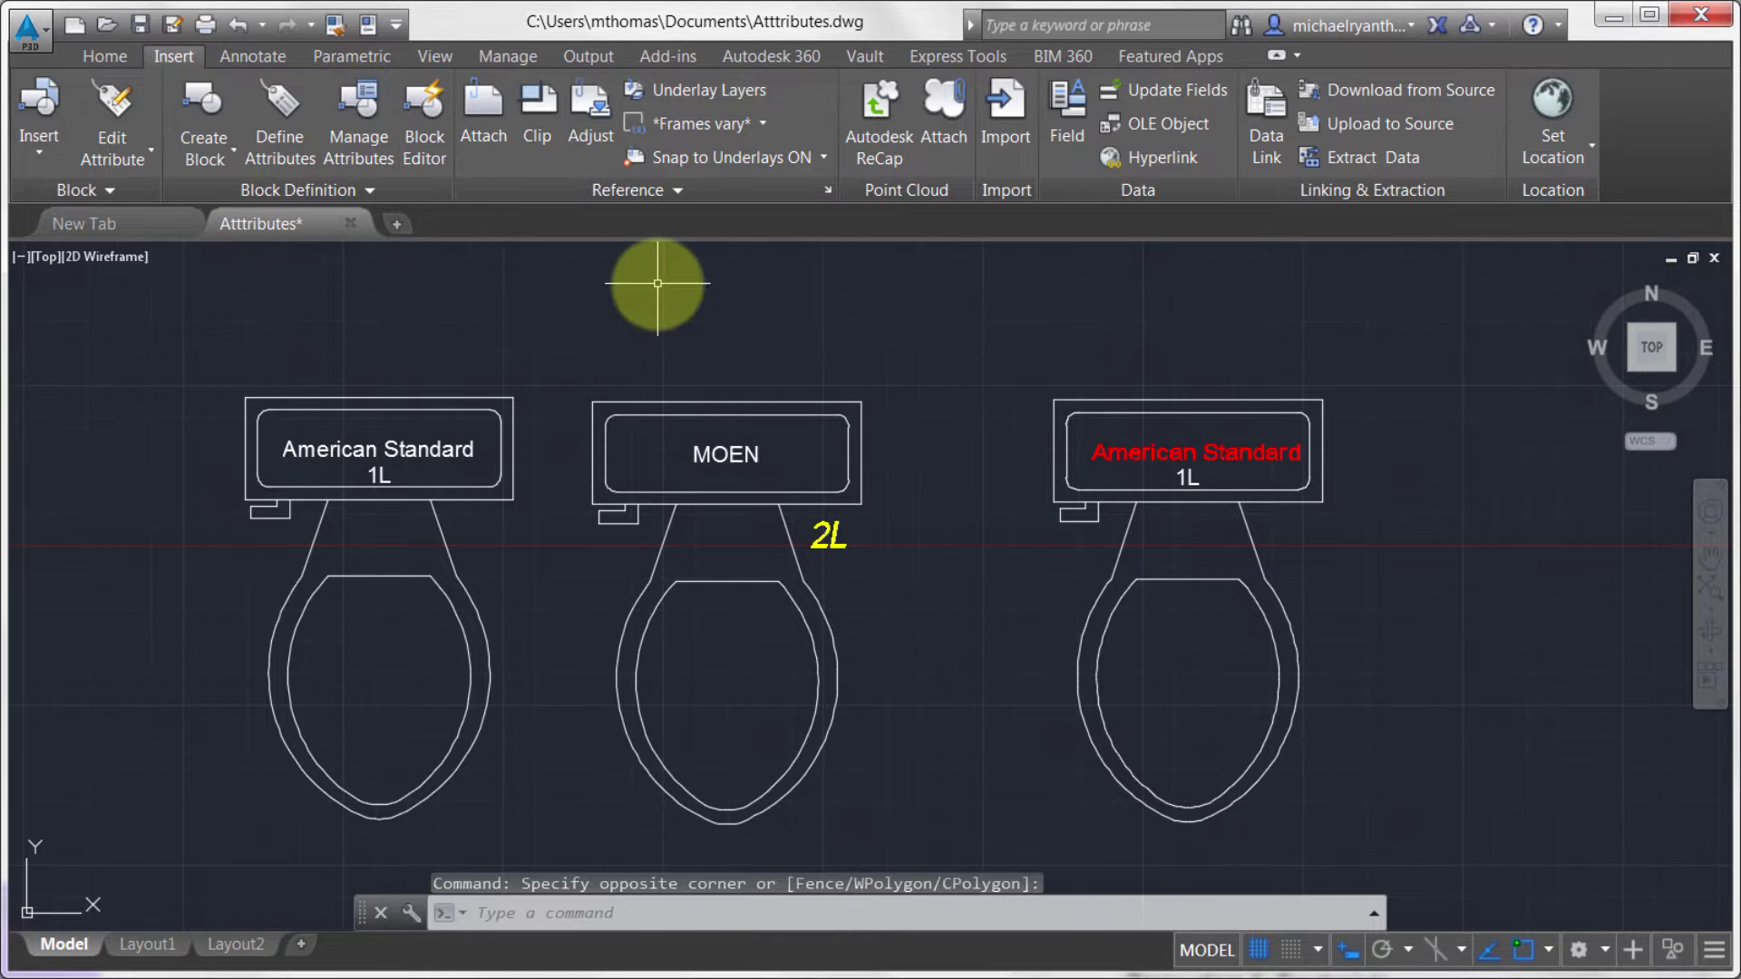
text(battman)
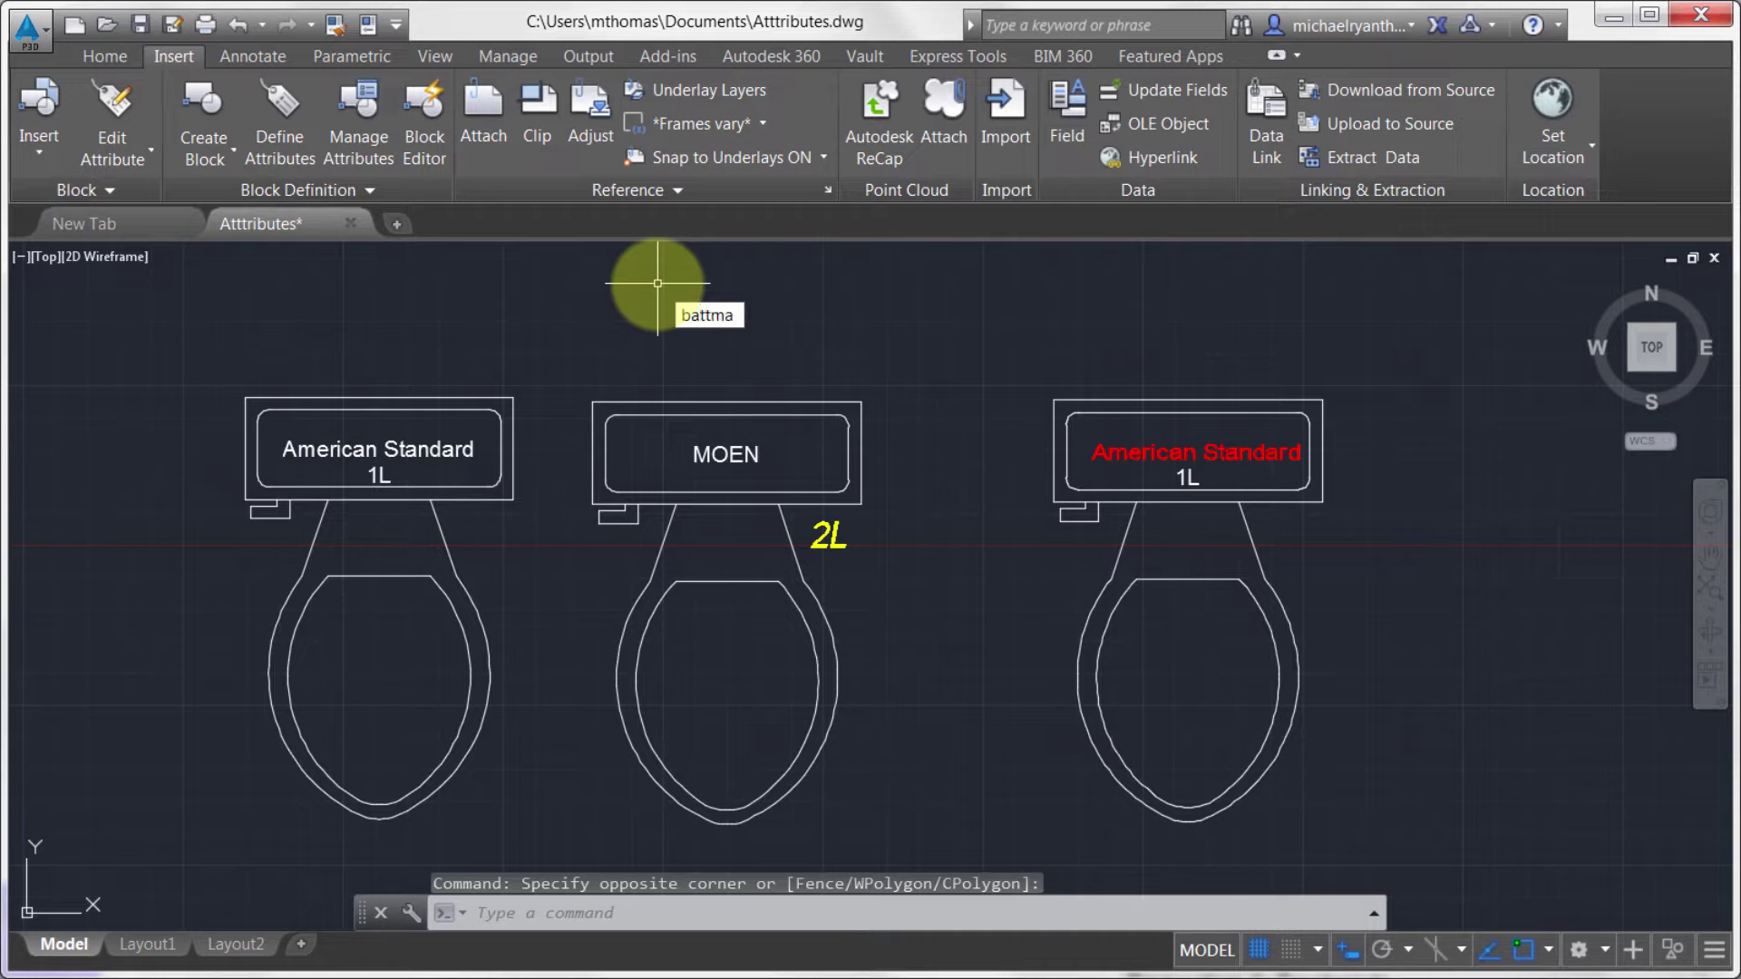
key(Return)
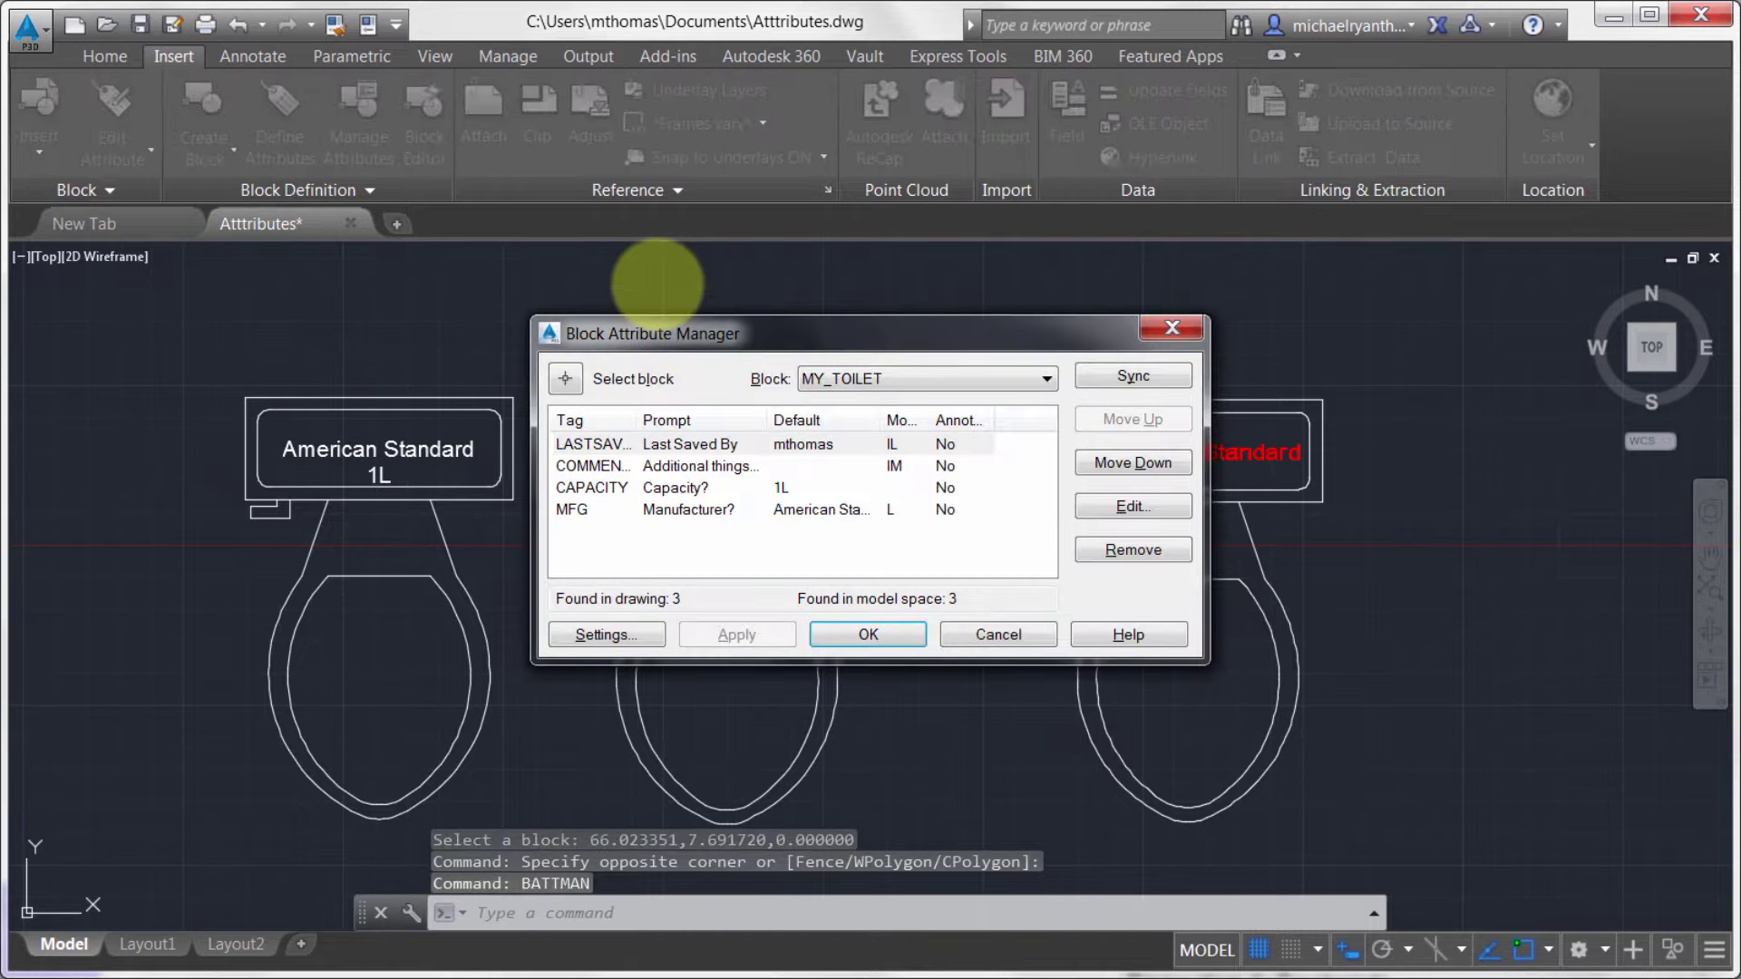
click(848, 379)
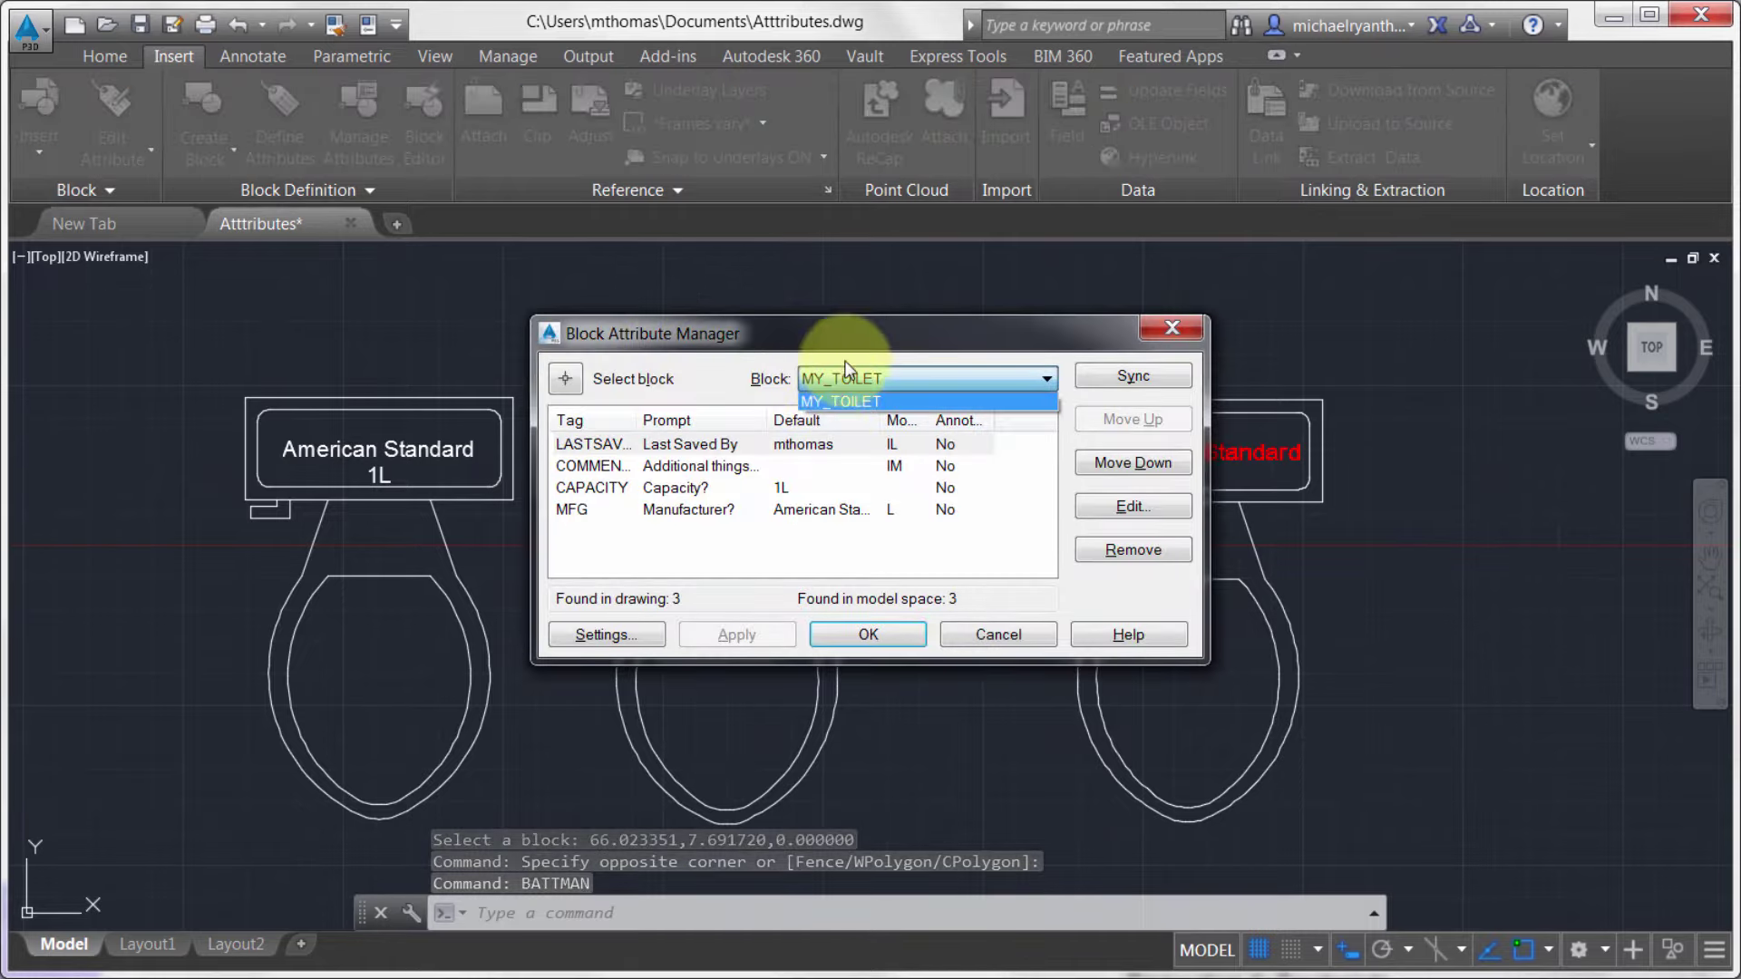
click(903, 398)
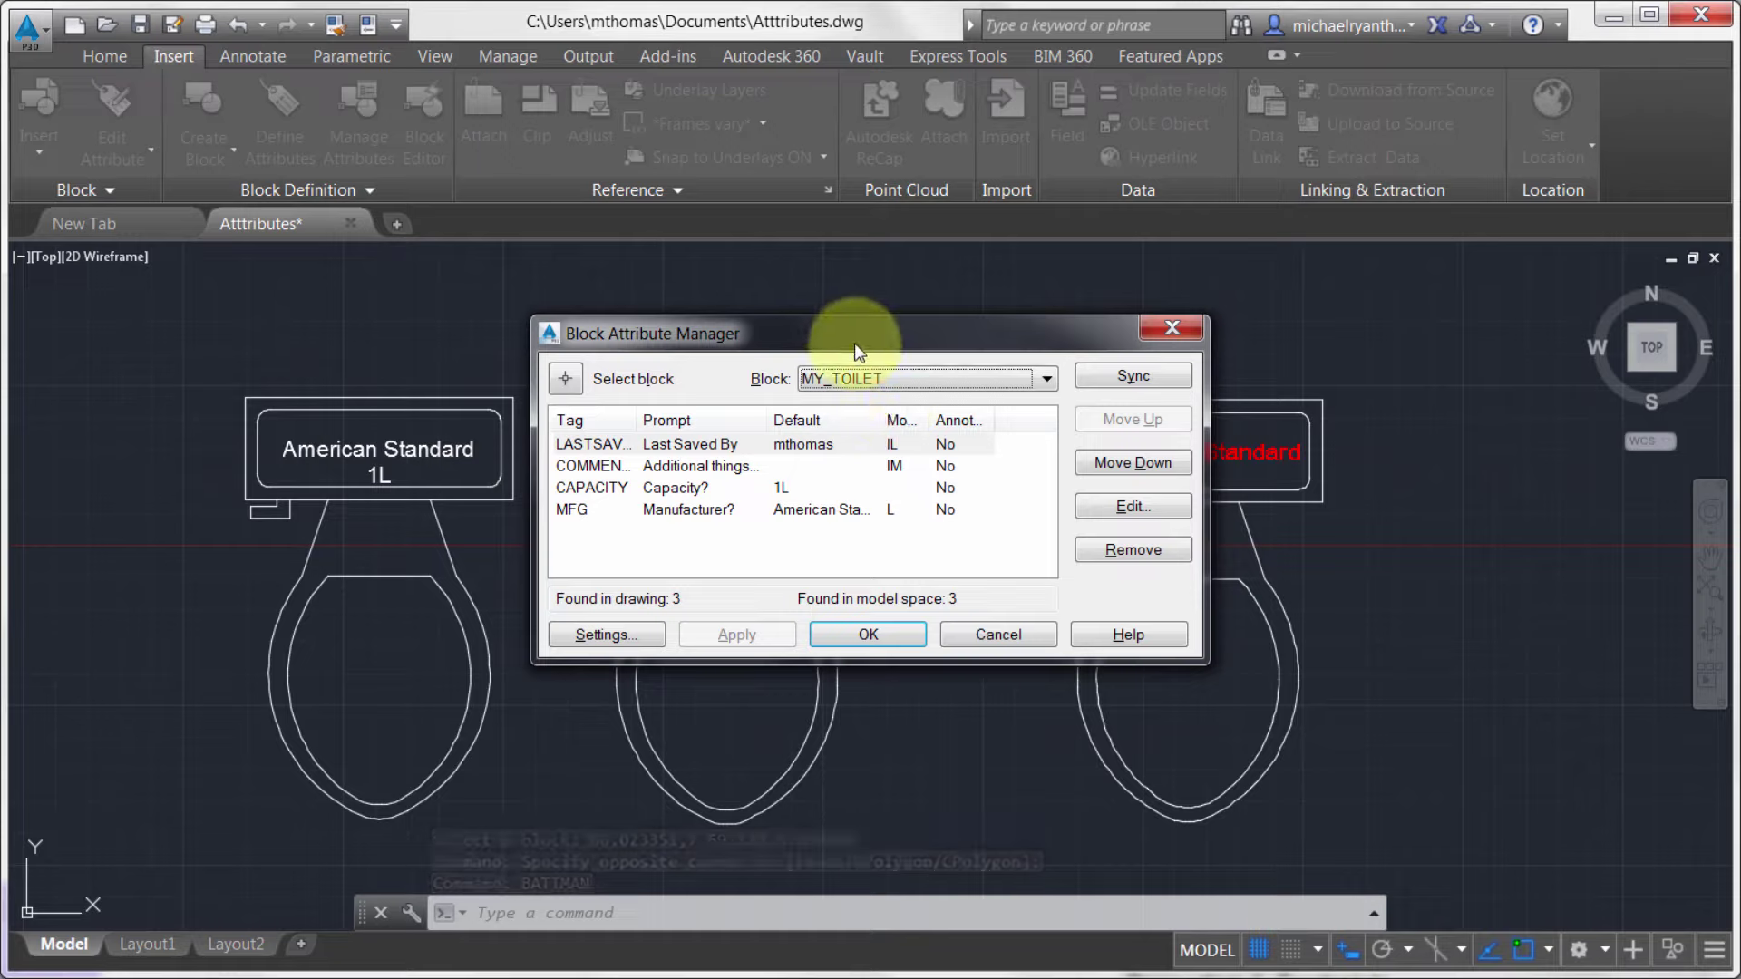
drag(855, 345, 816, 167)
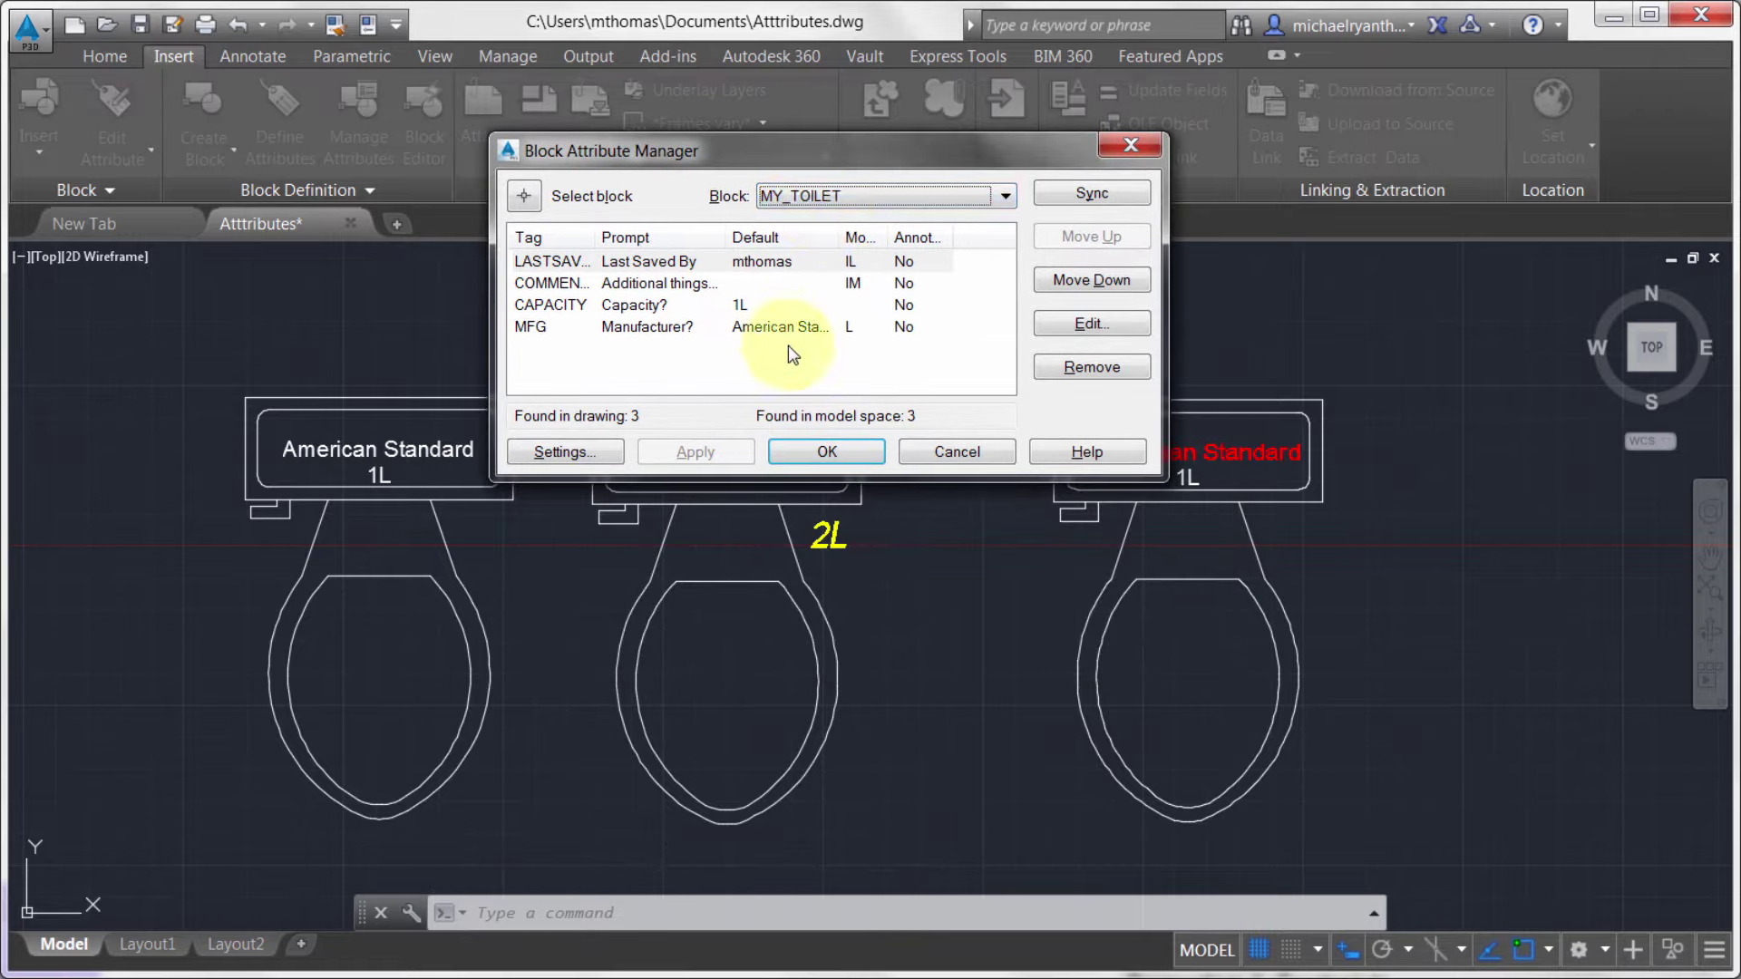
Move the LASTSAVED_BY attribute to the end of MY_TOILET's attribute order
click(549, 261)
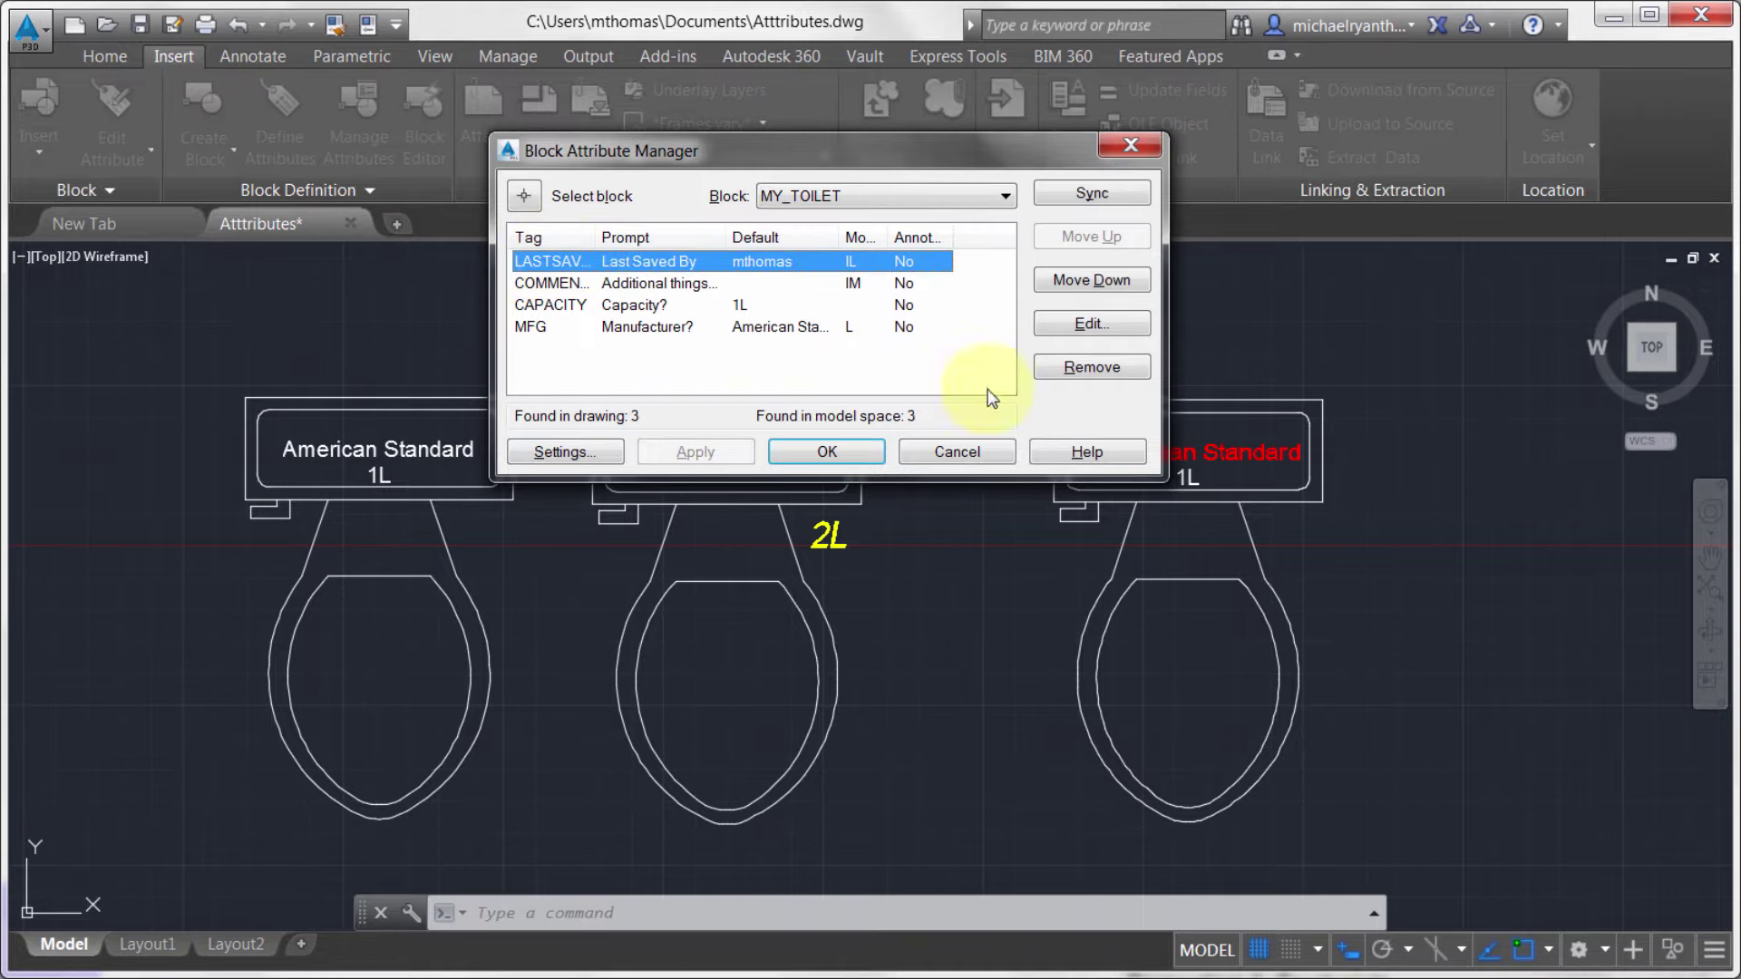
click(1107, 291)
click(1107, 292)
click(1107, 291)
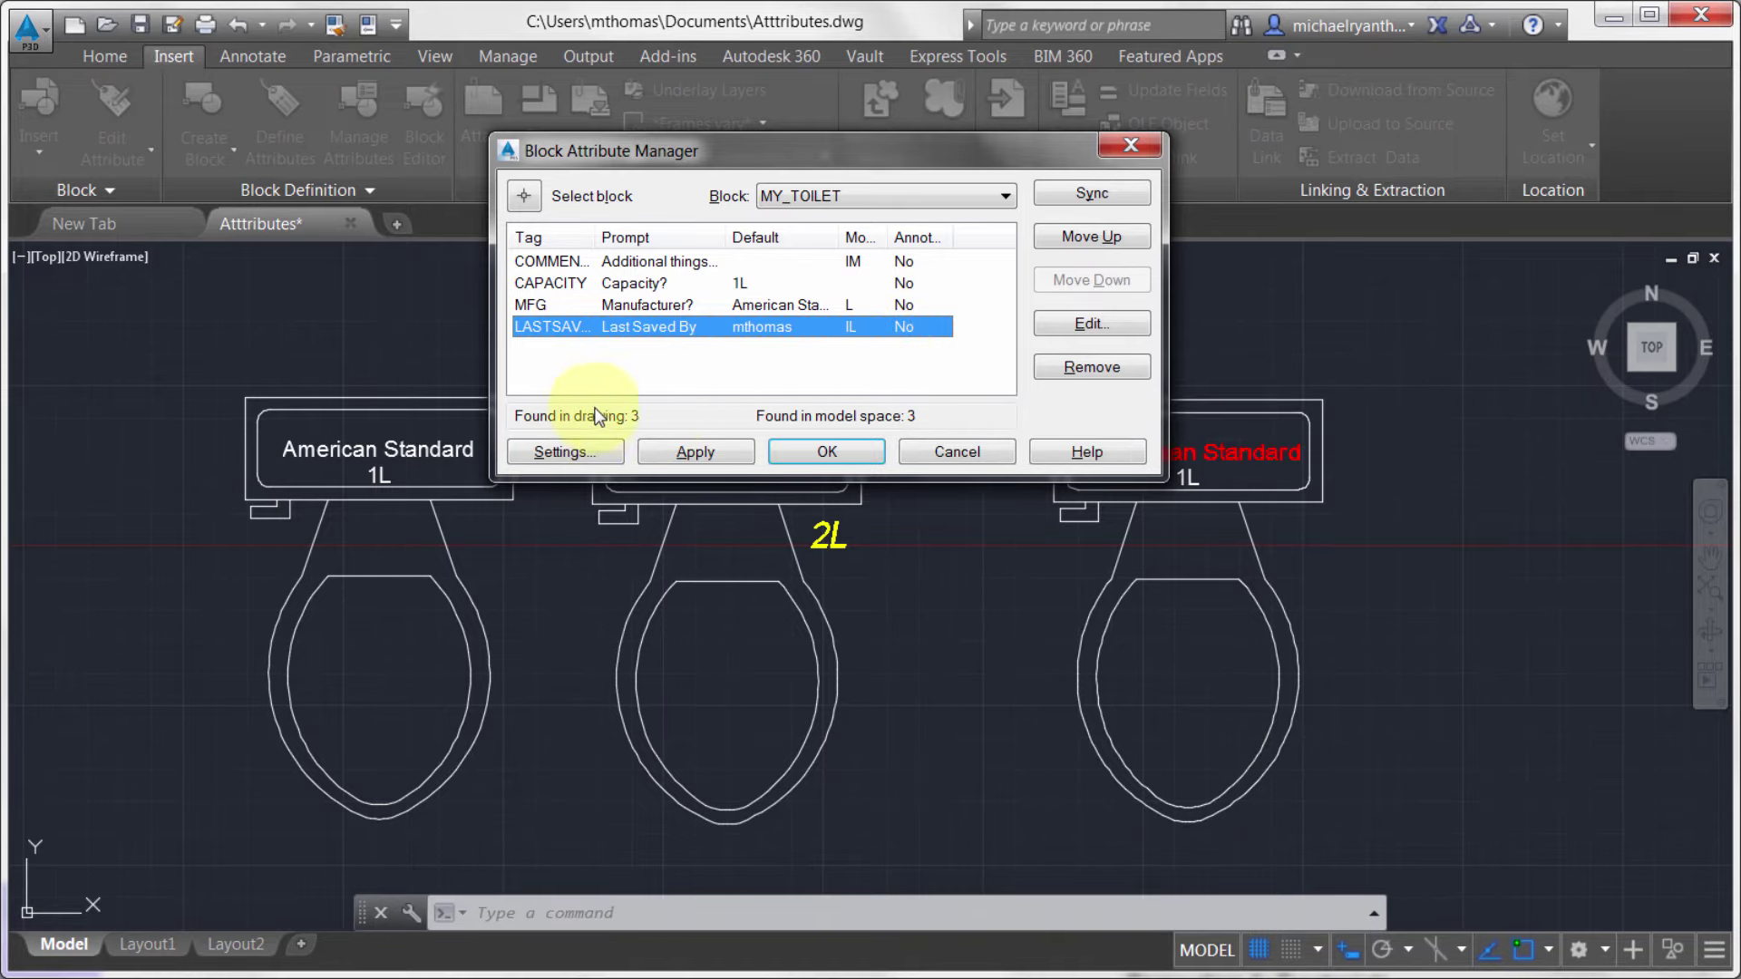
Edit the LASTSAVED_BY attribute definition of MY_TOILET, making it visible and changing its prompt to "Last Saved By?"
click(1090, 323)
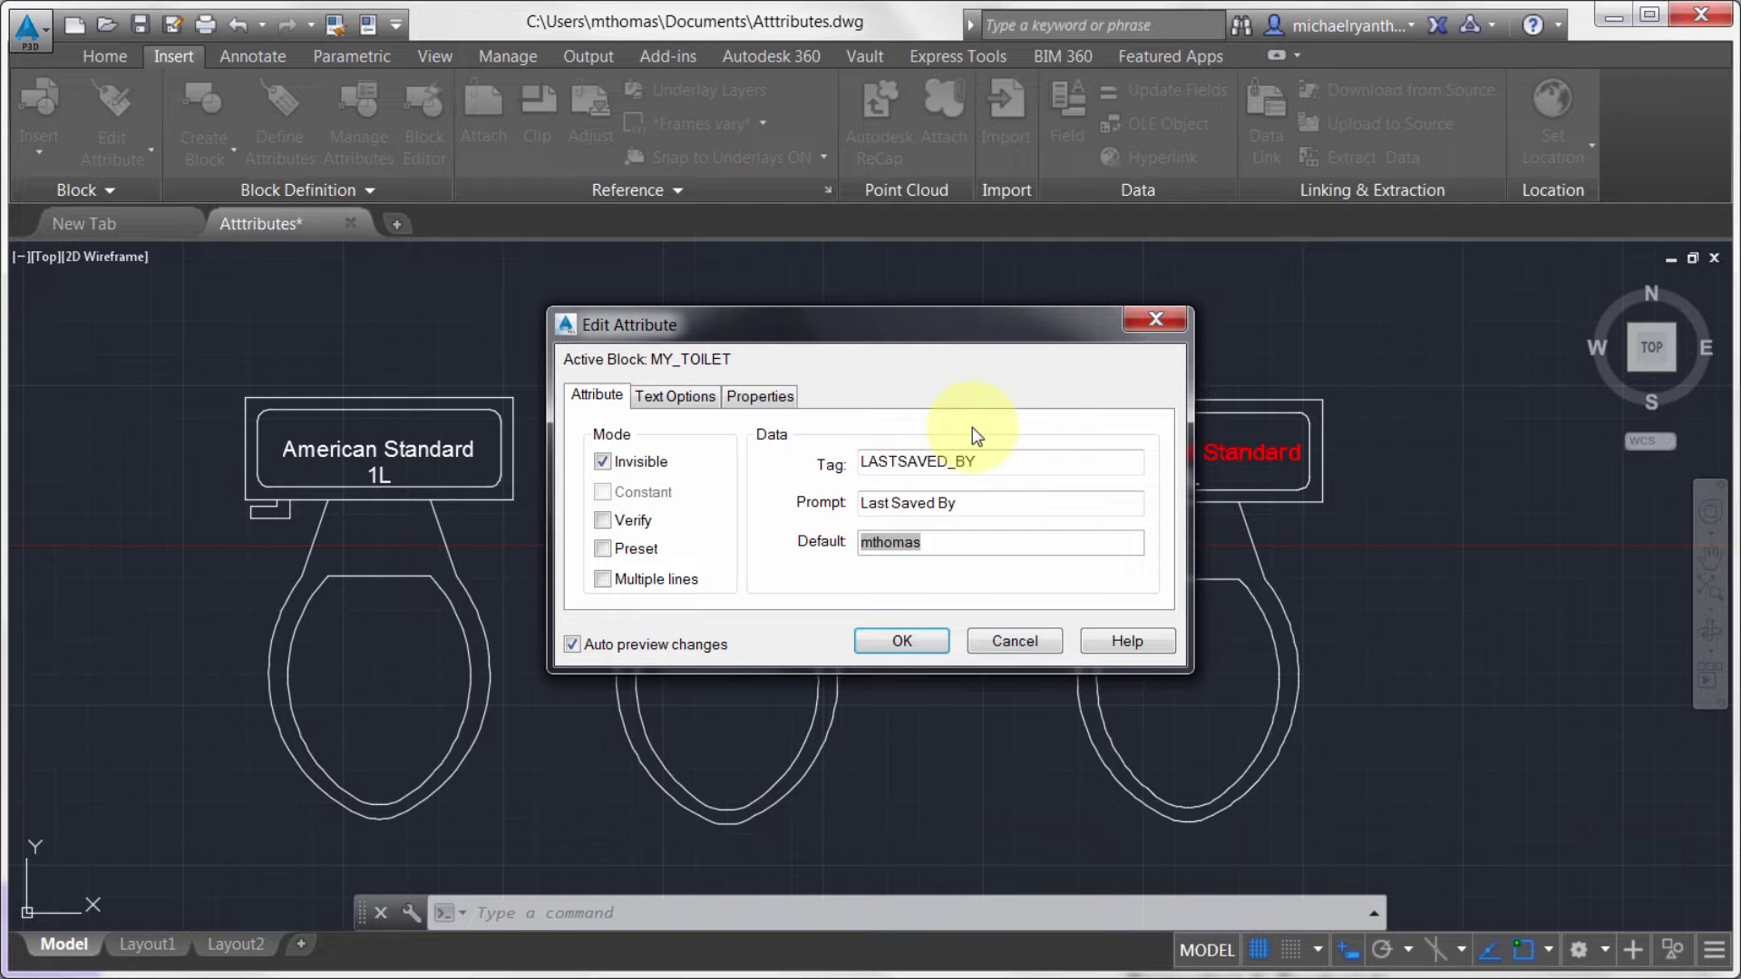
drag(924, 323, 1322, 264)
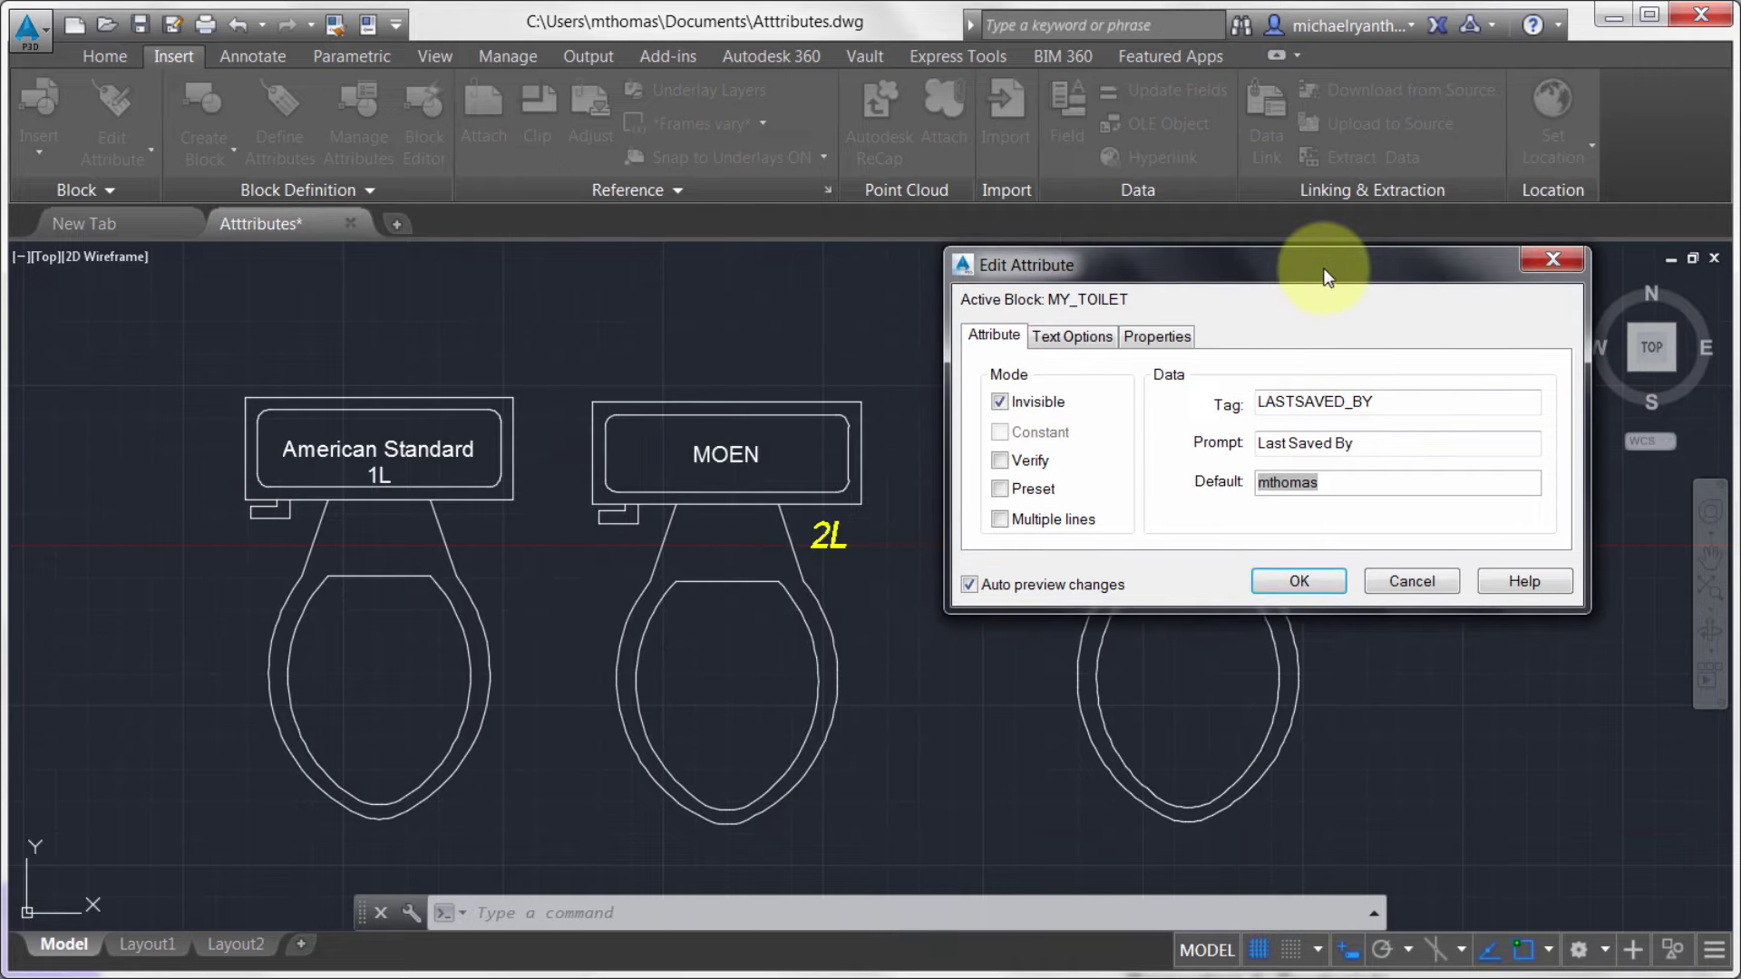
drag(1201, 281, 739, 90)
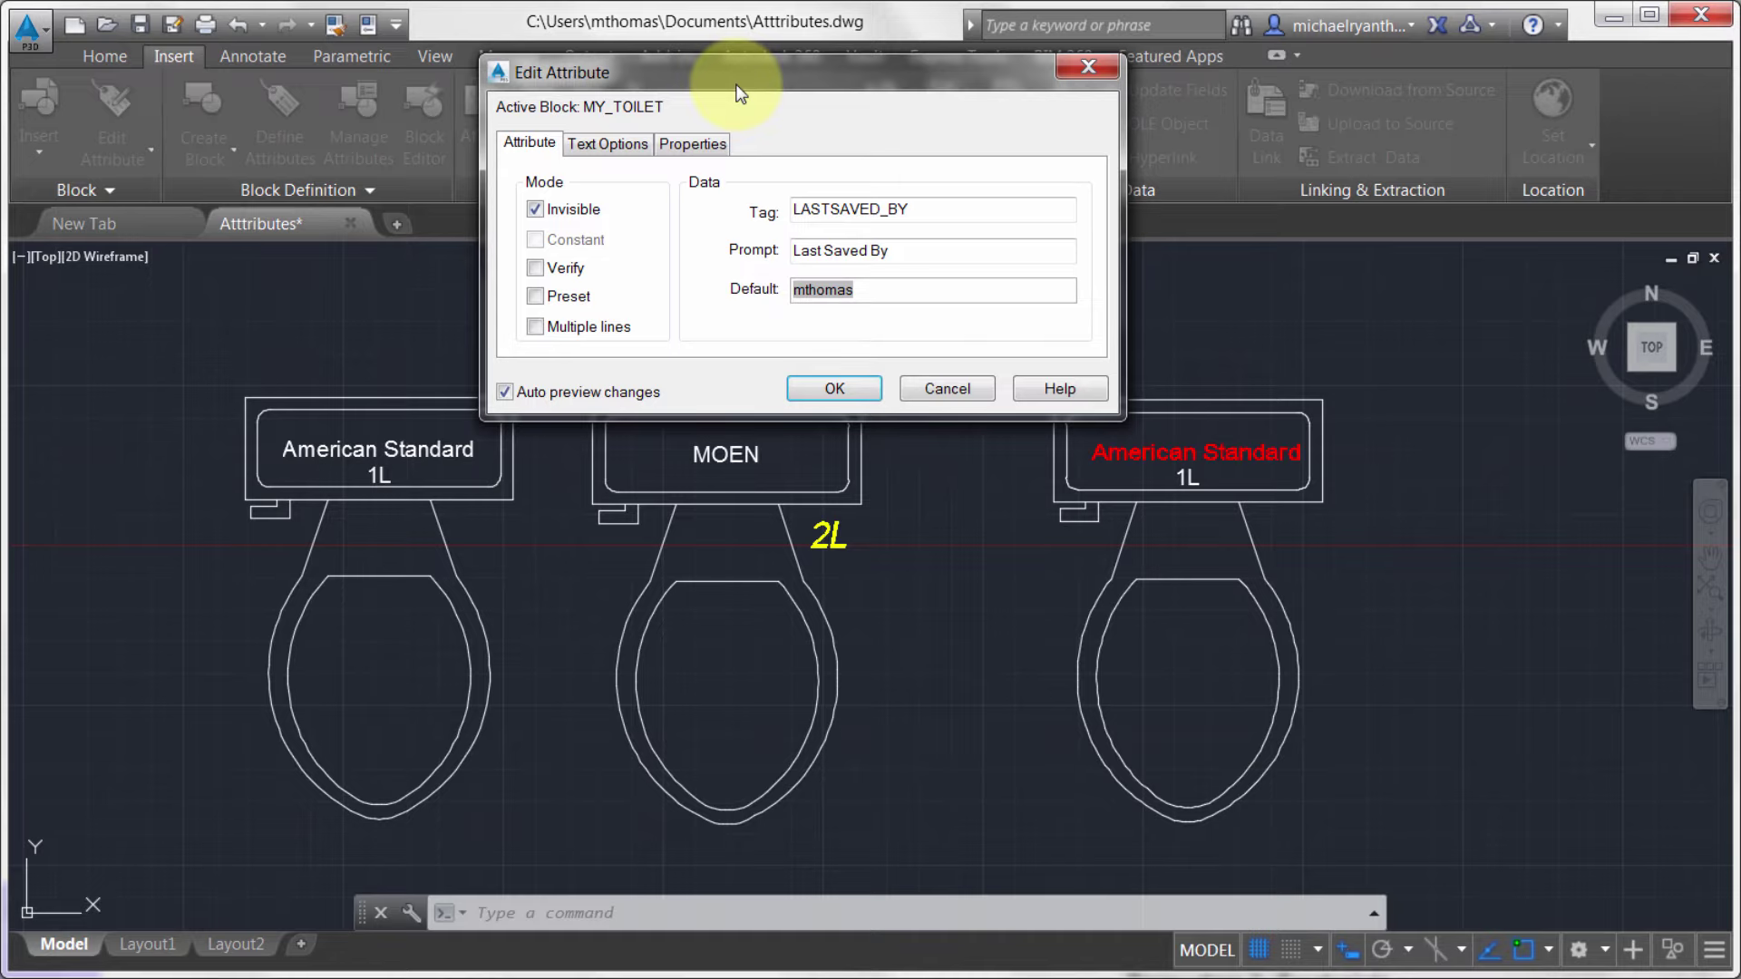
click(537, 209)
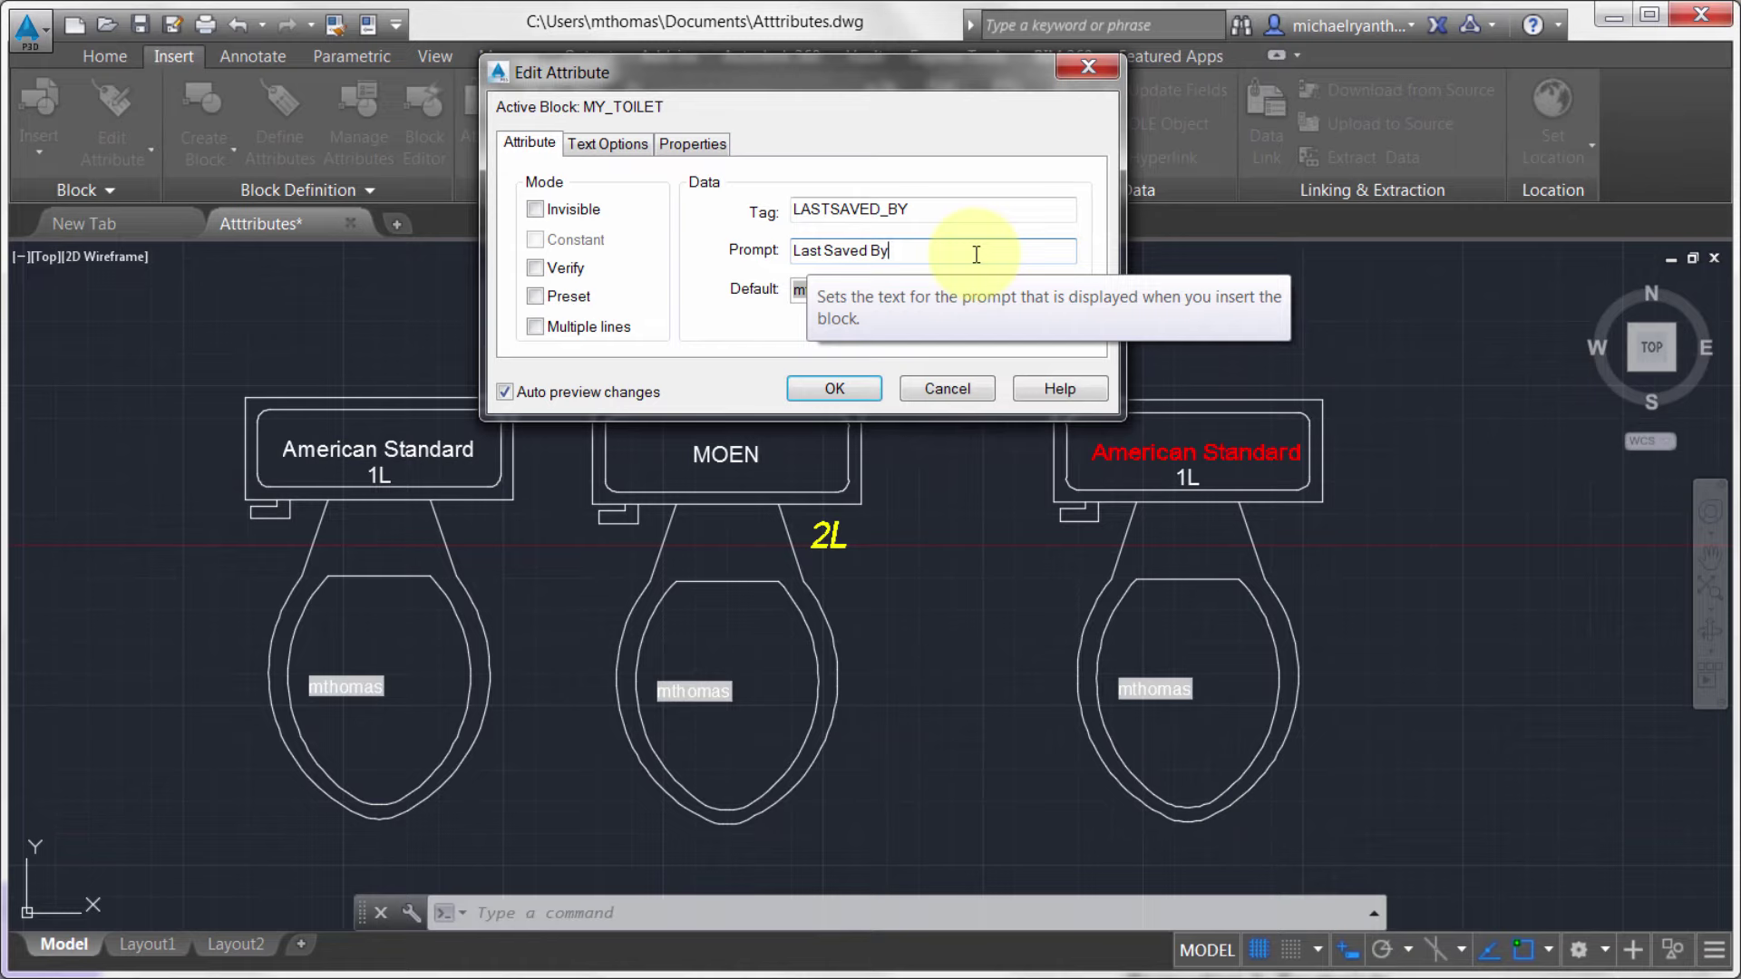
text(?)
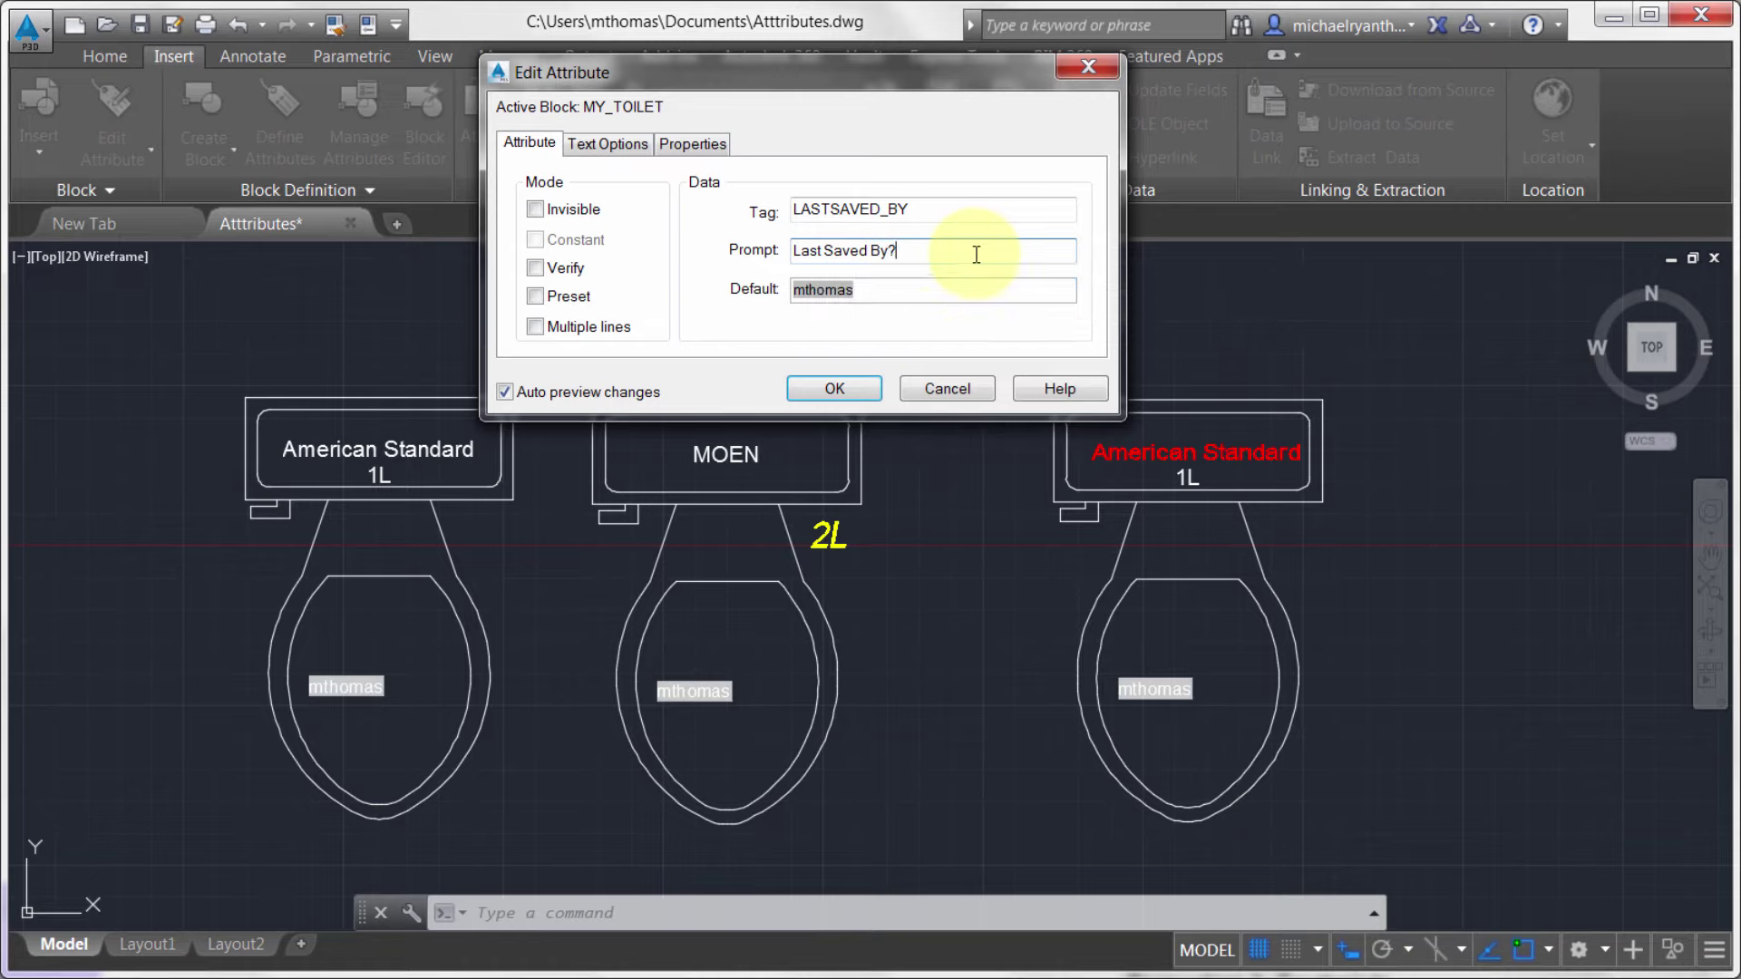
Give LASTSAVED_BY Top right justification, a text height of .75 and a rotation of 90, and accept the block's attribute changes
click(636, 143)
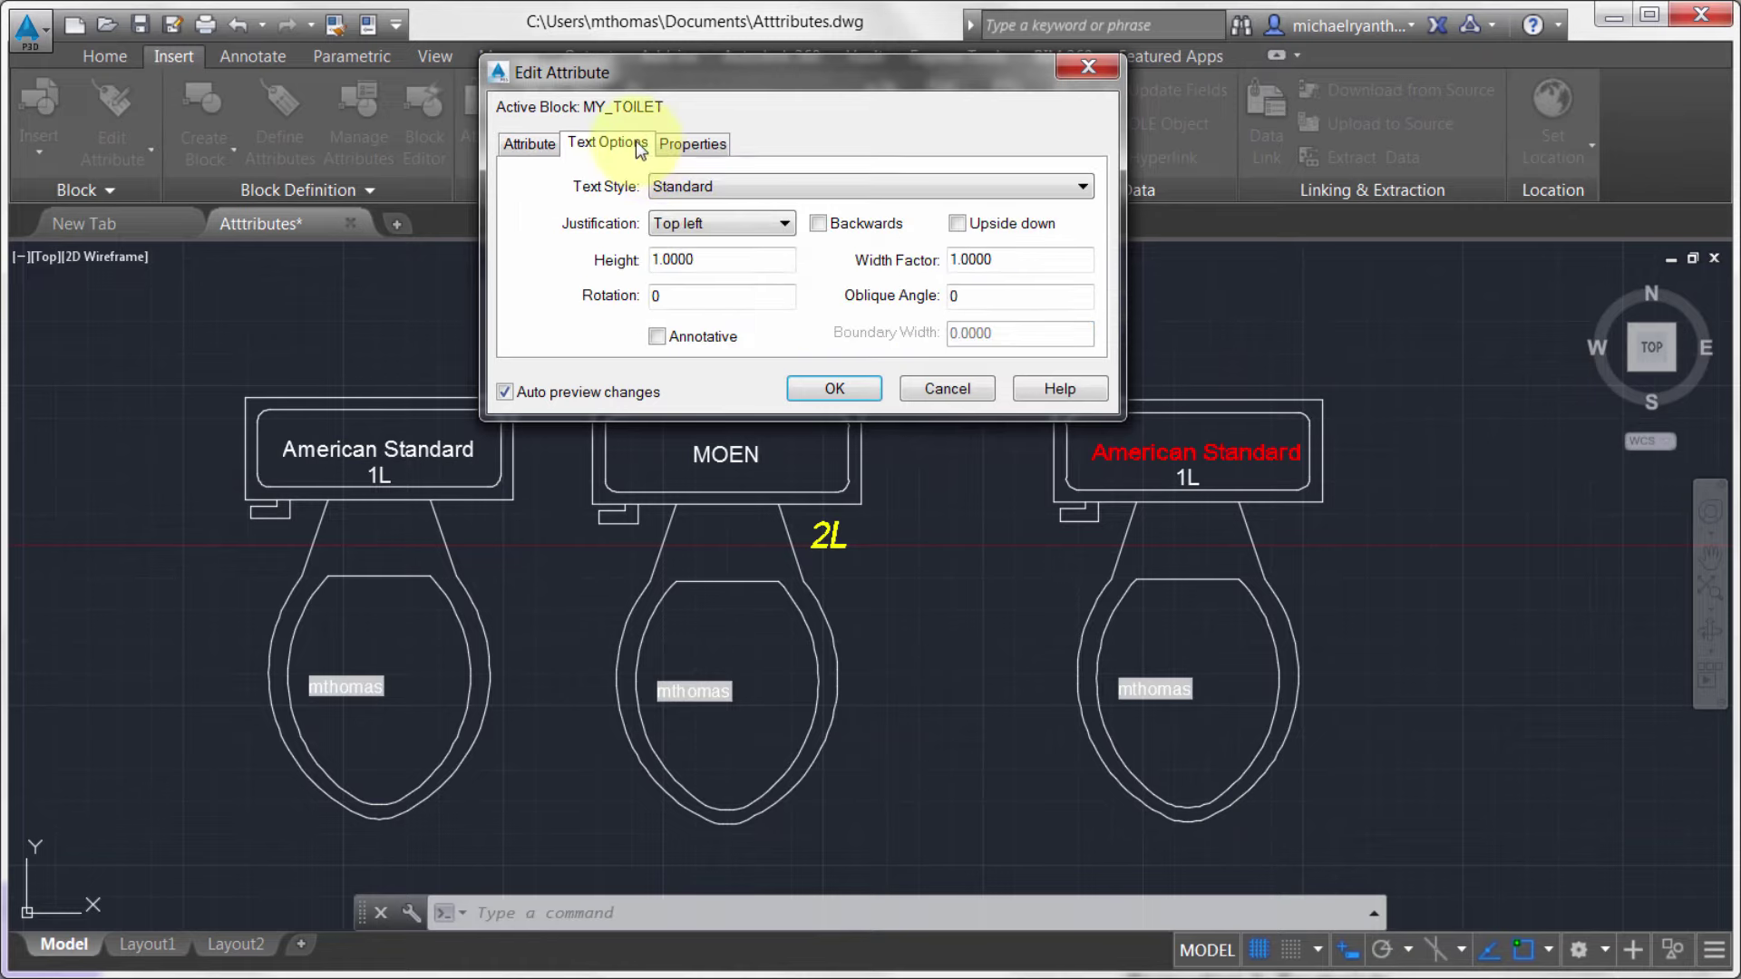
click(742, 225)
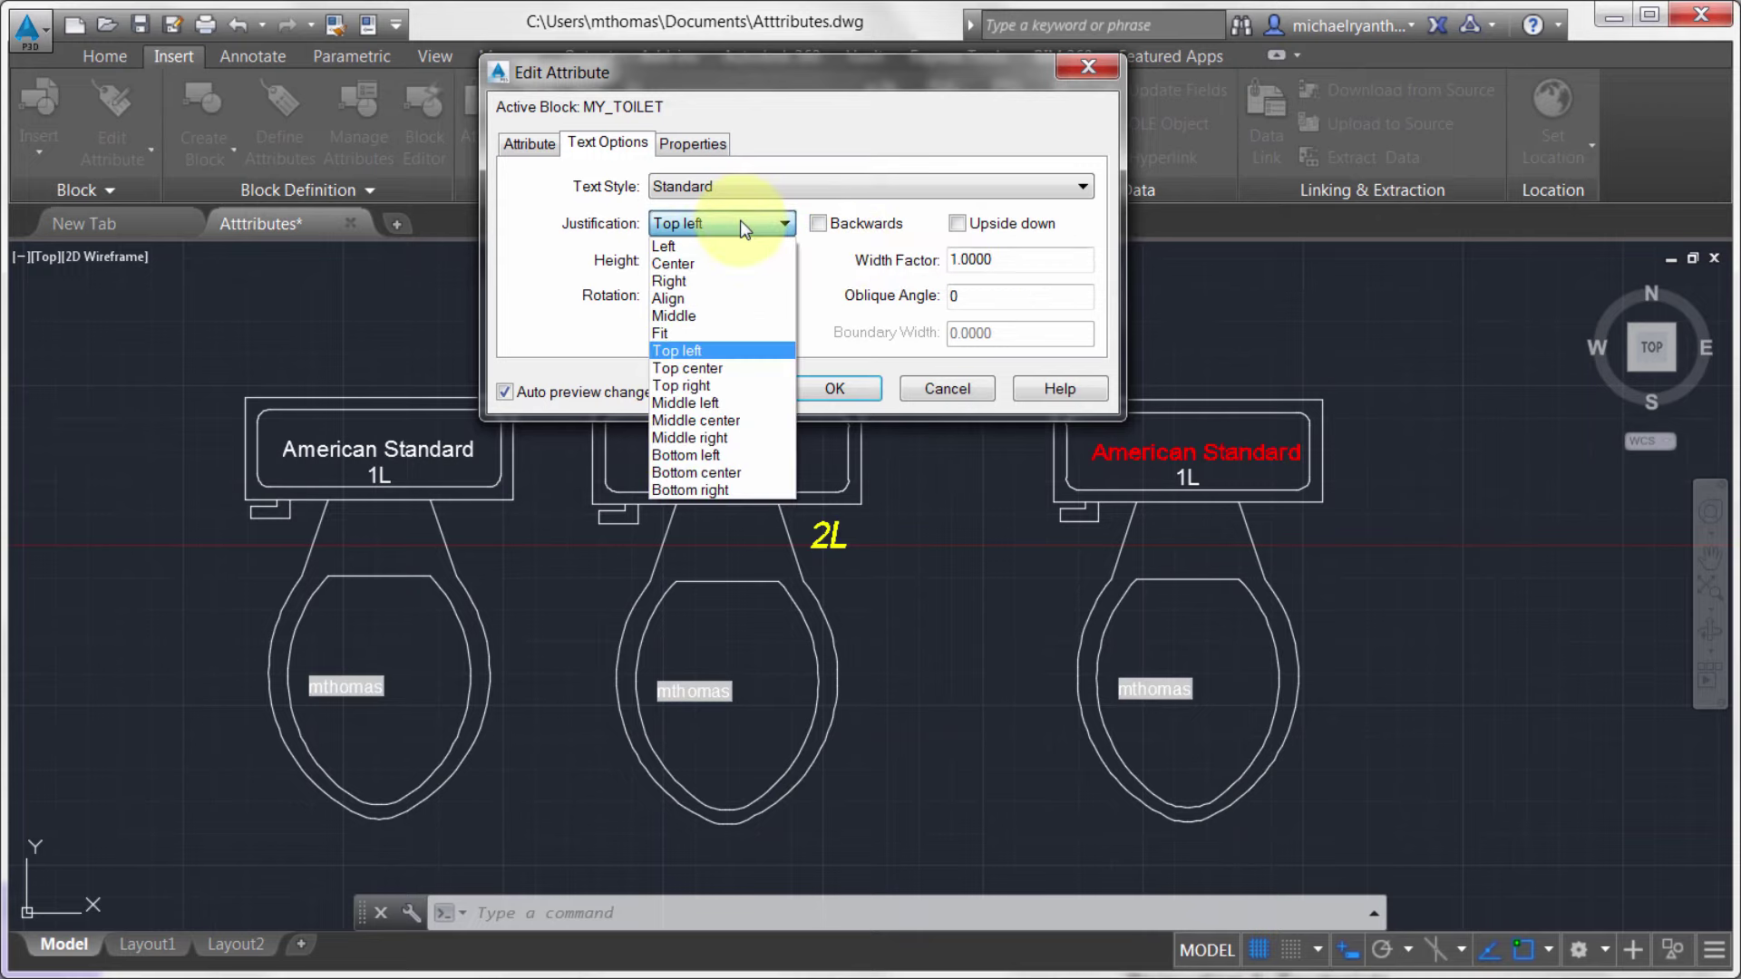
click(724, 388)
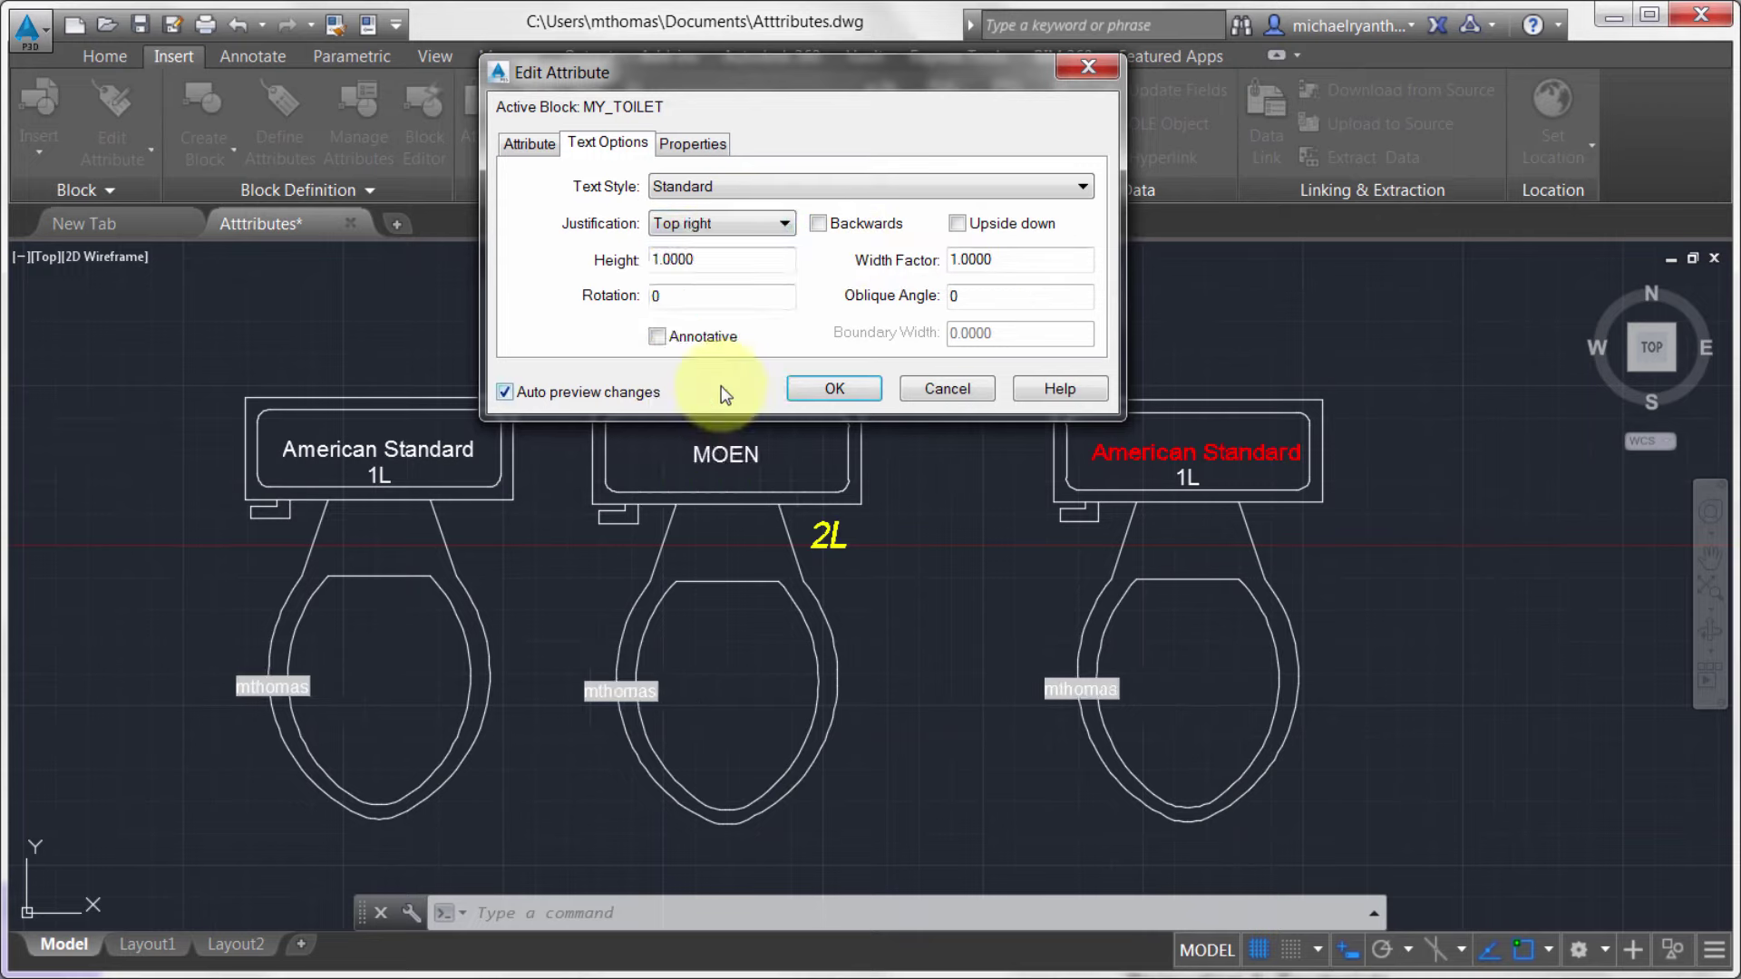
drag(730, 261, 554, 268)
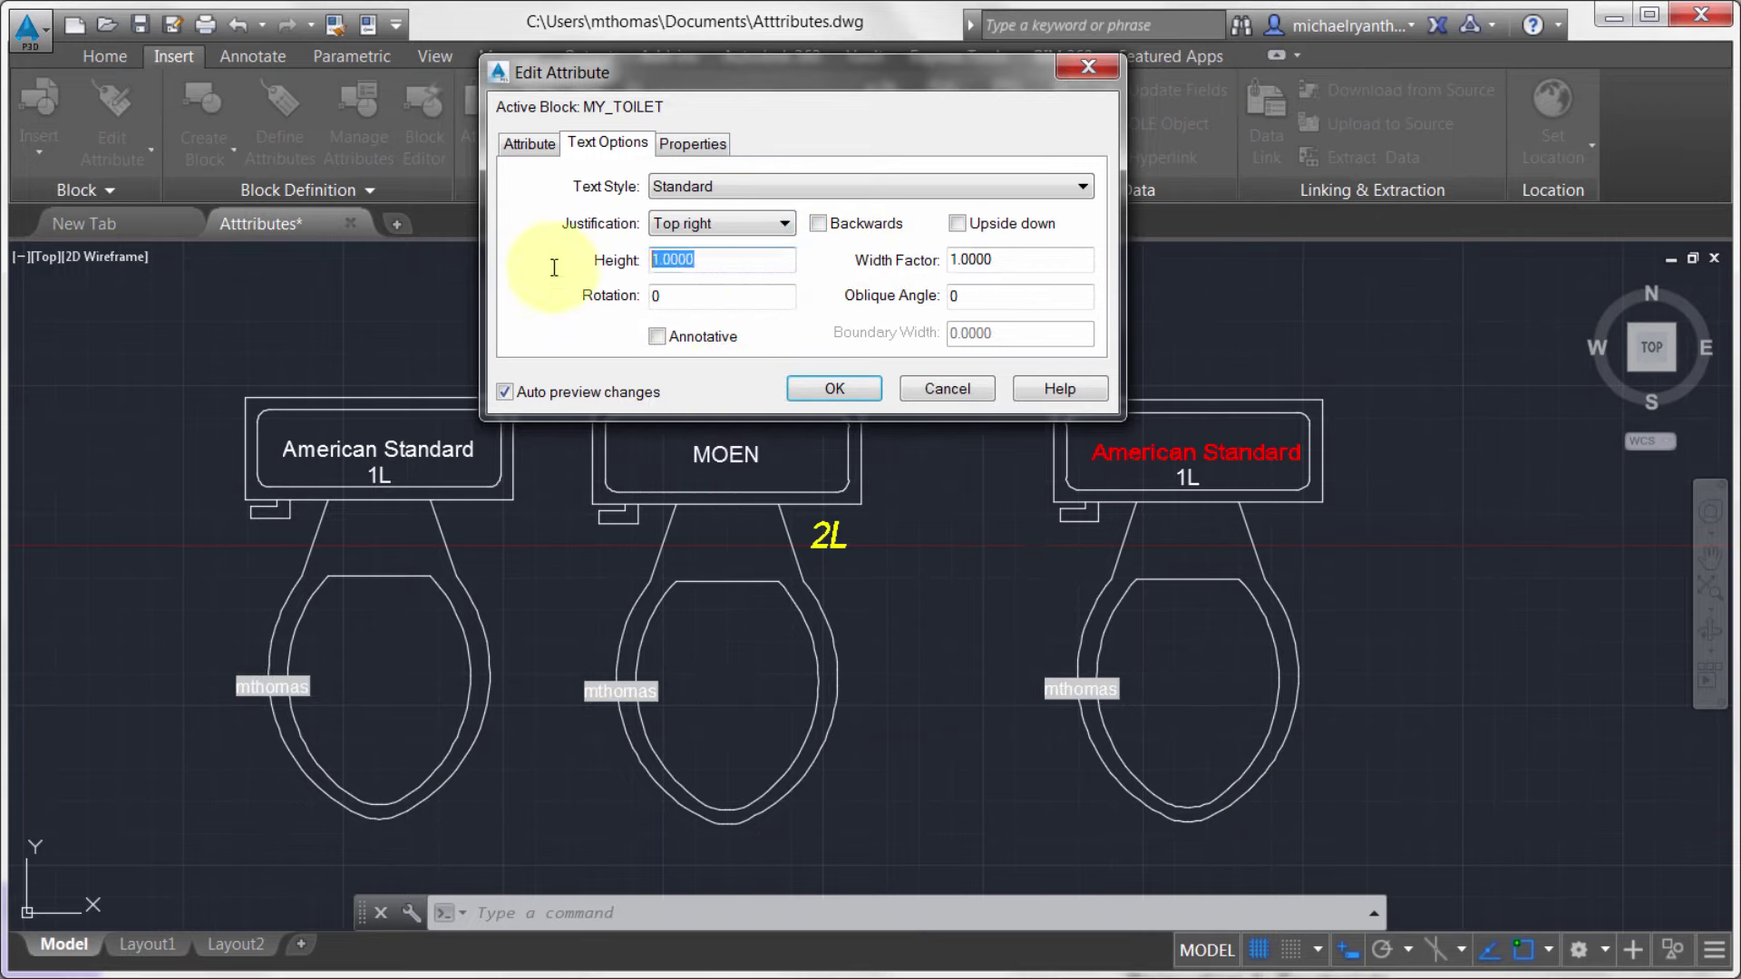
text(.75)
key(Tab)
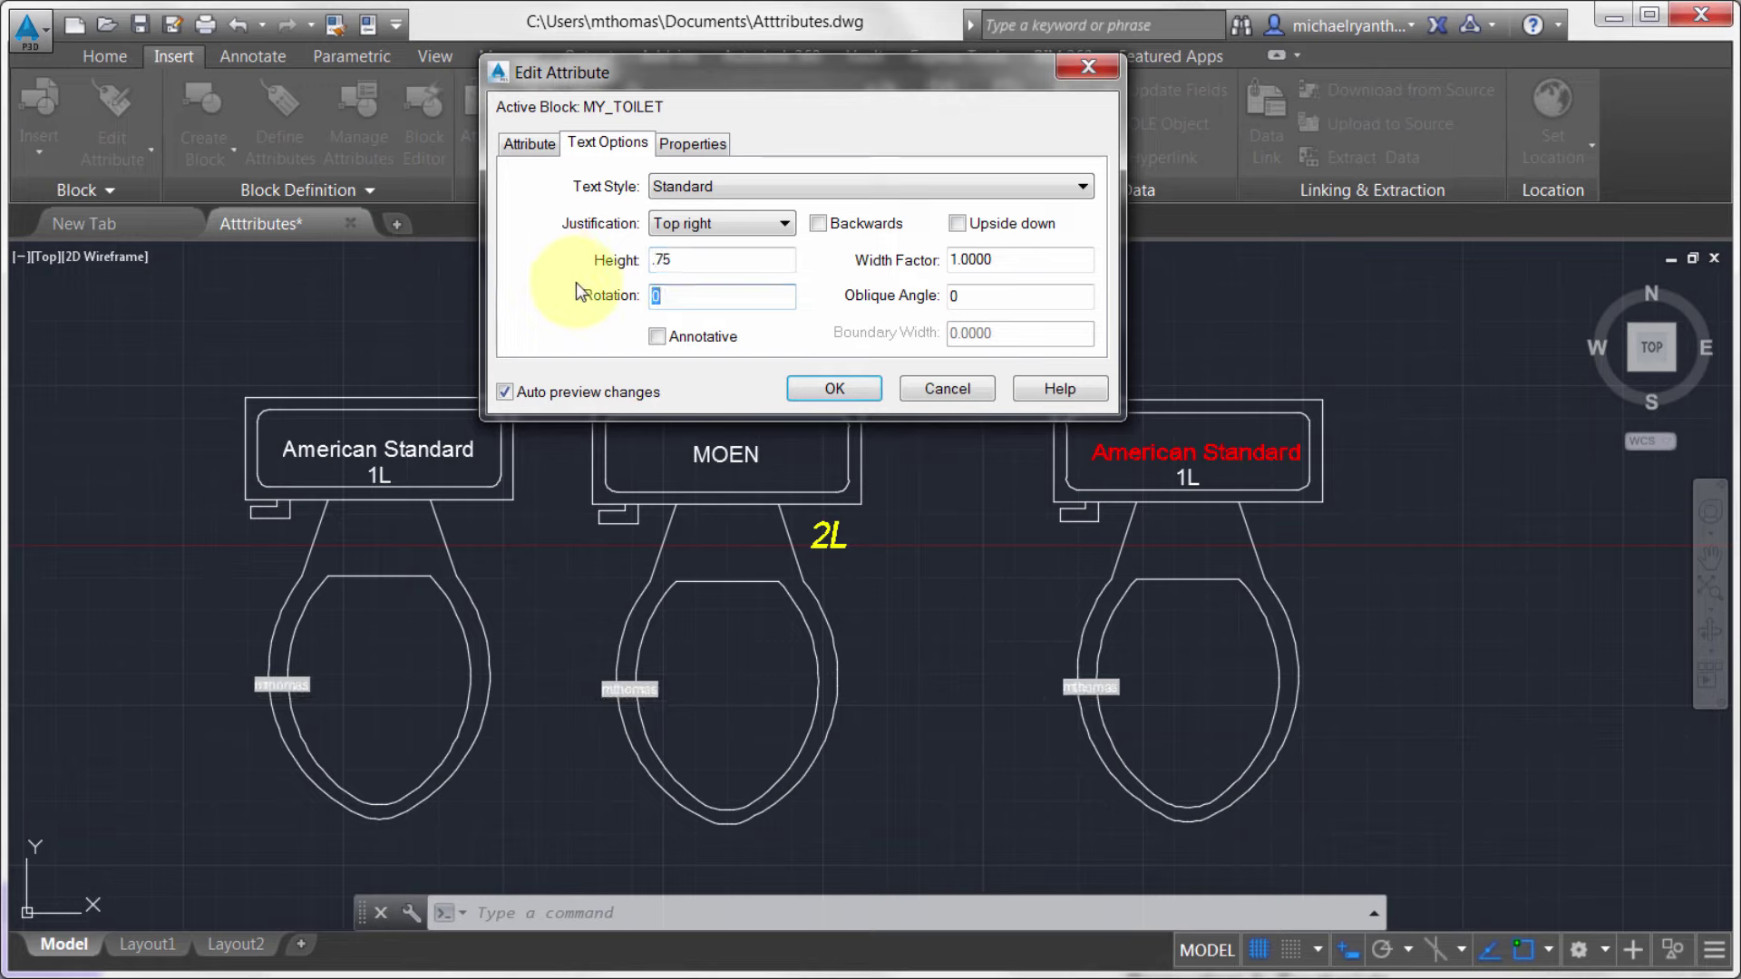
text(90)
key(Tab)
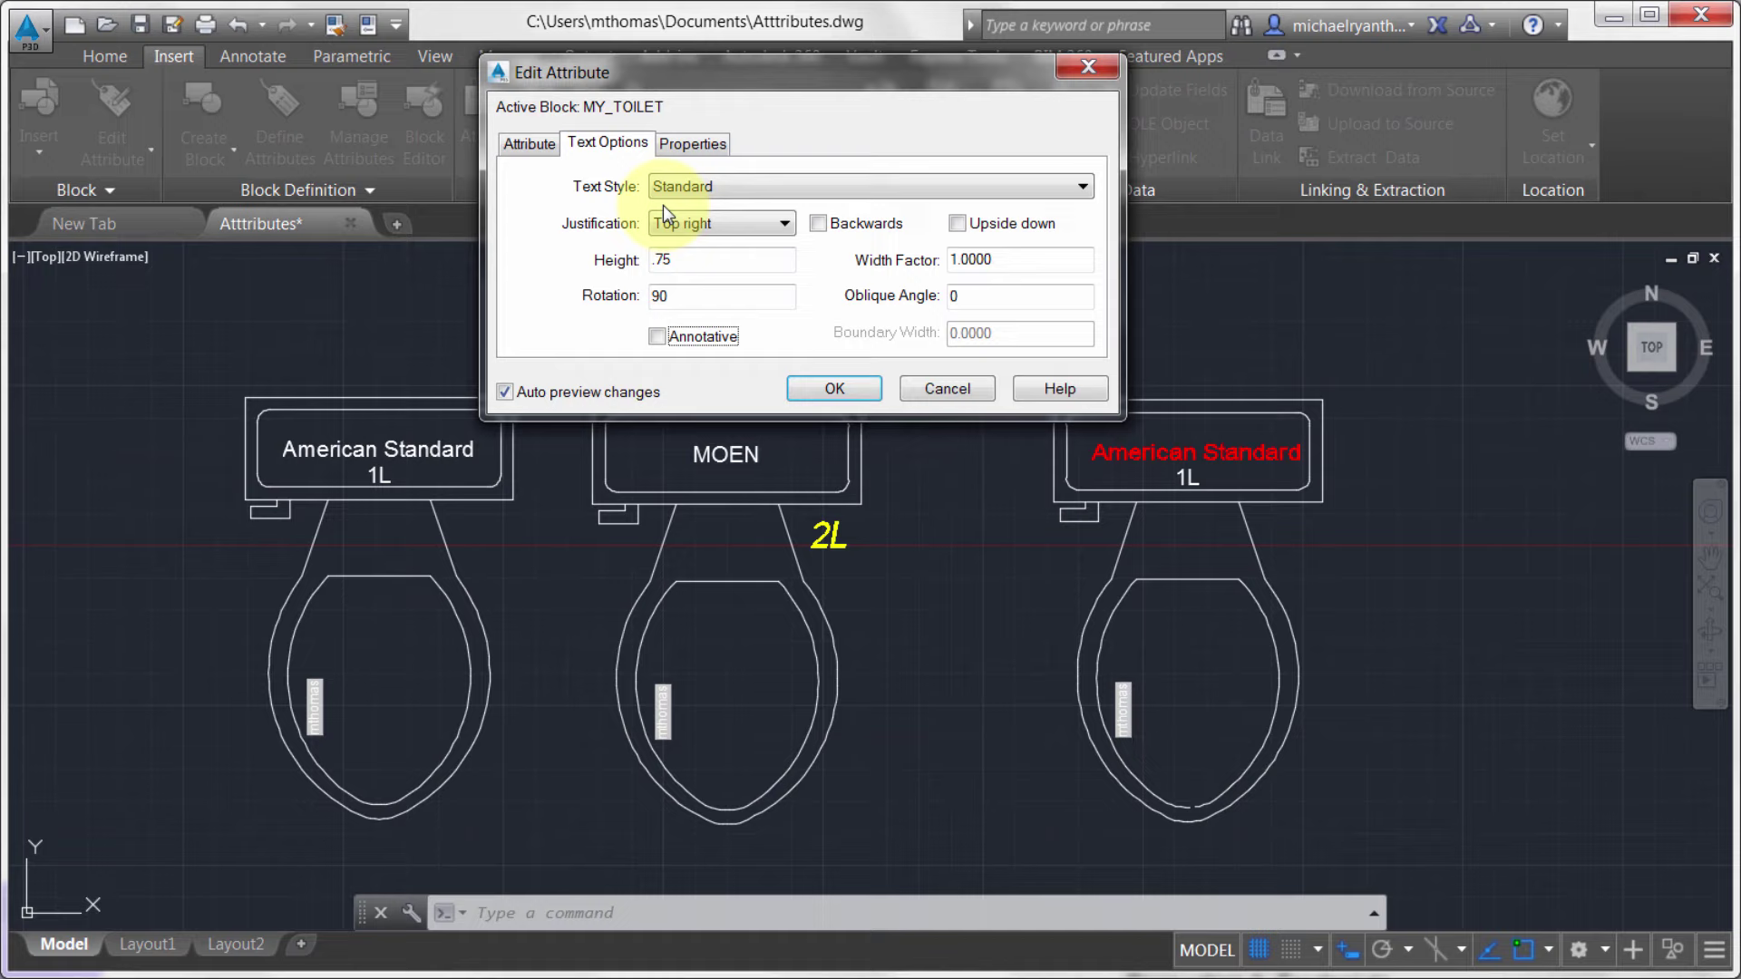
click(827, 387)
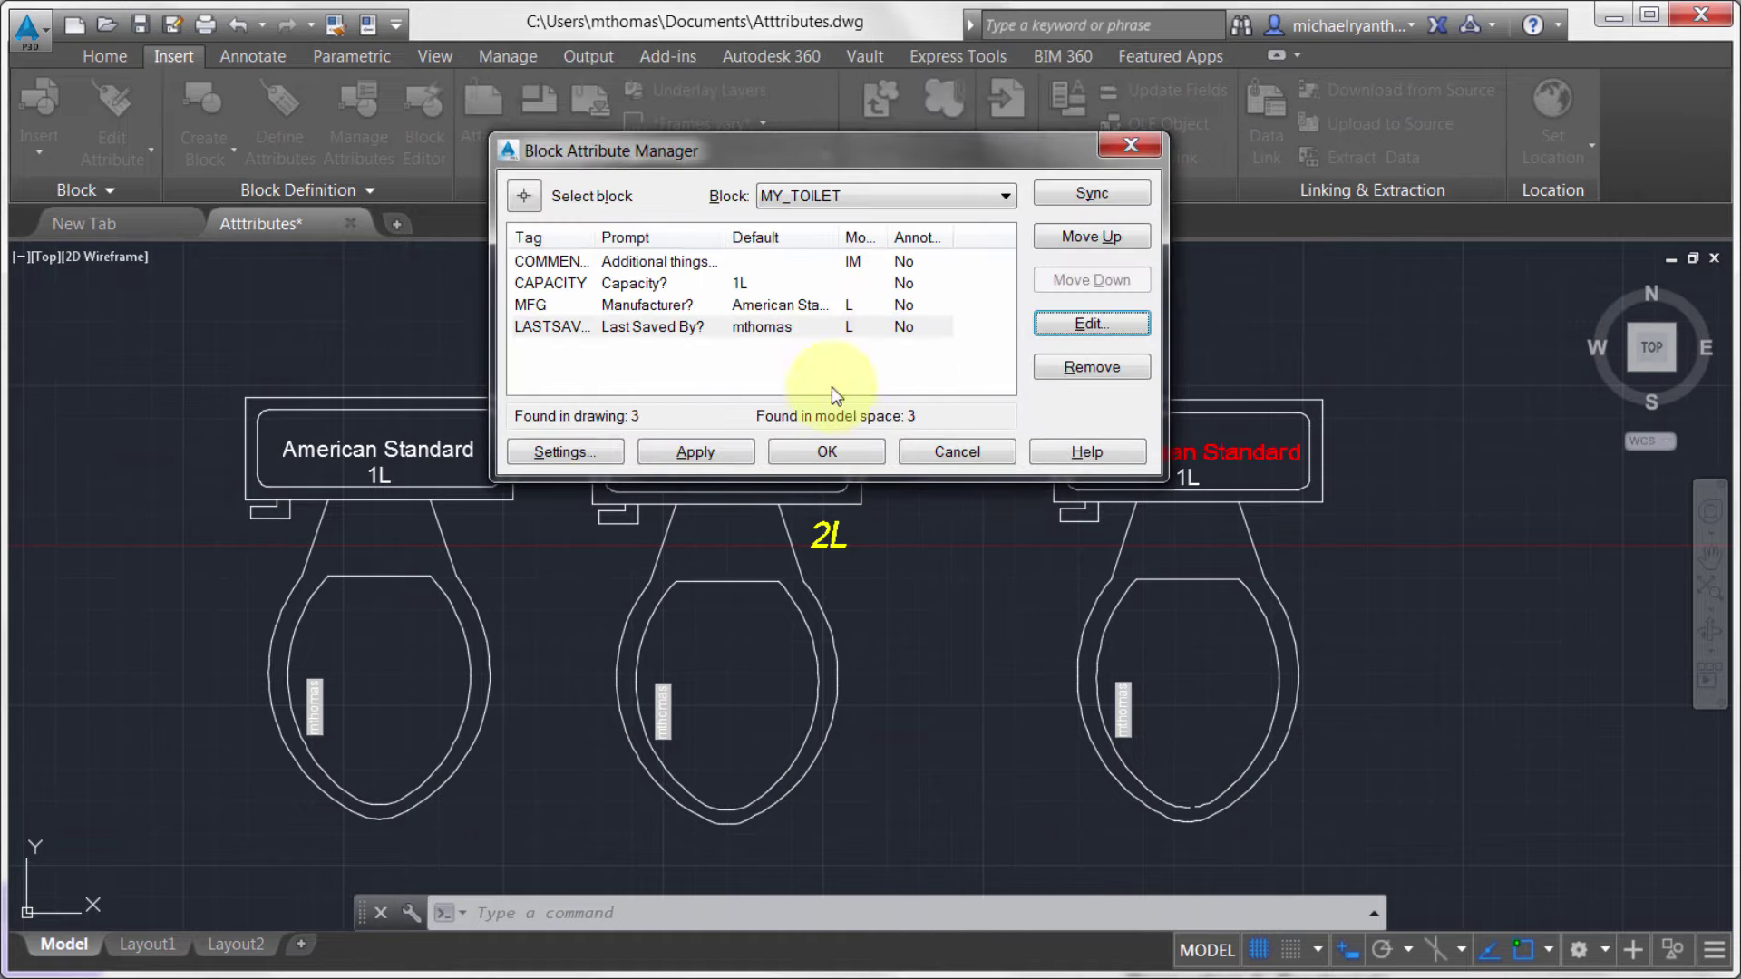
click(814, 455)
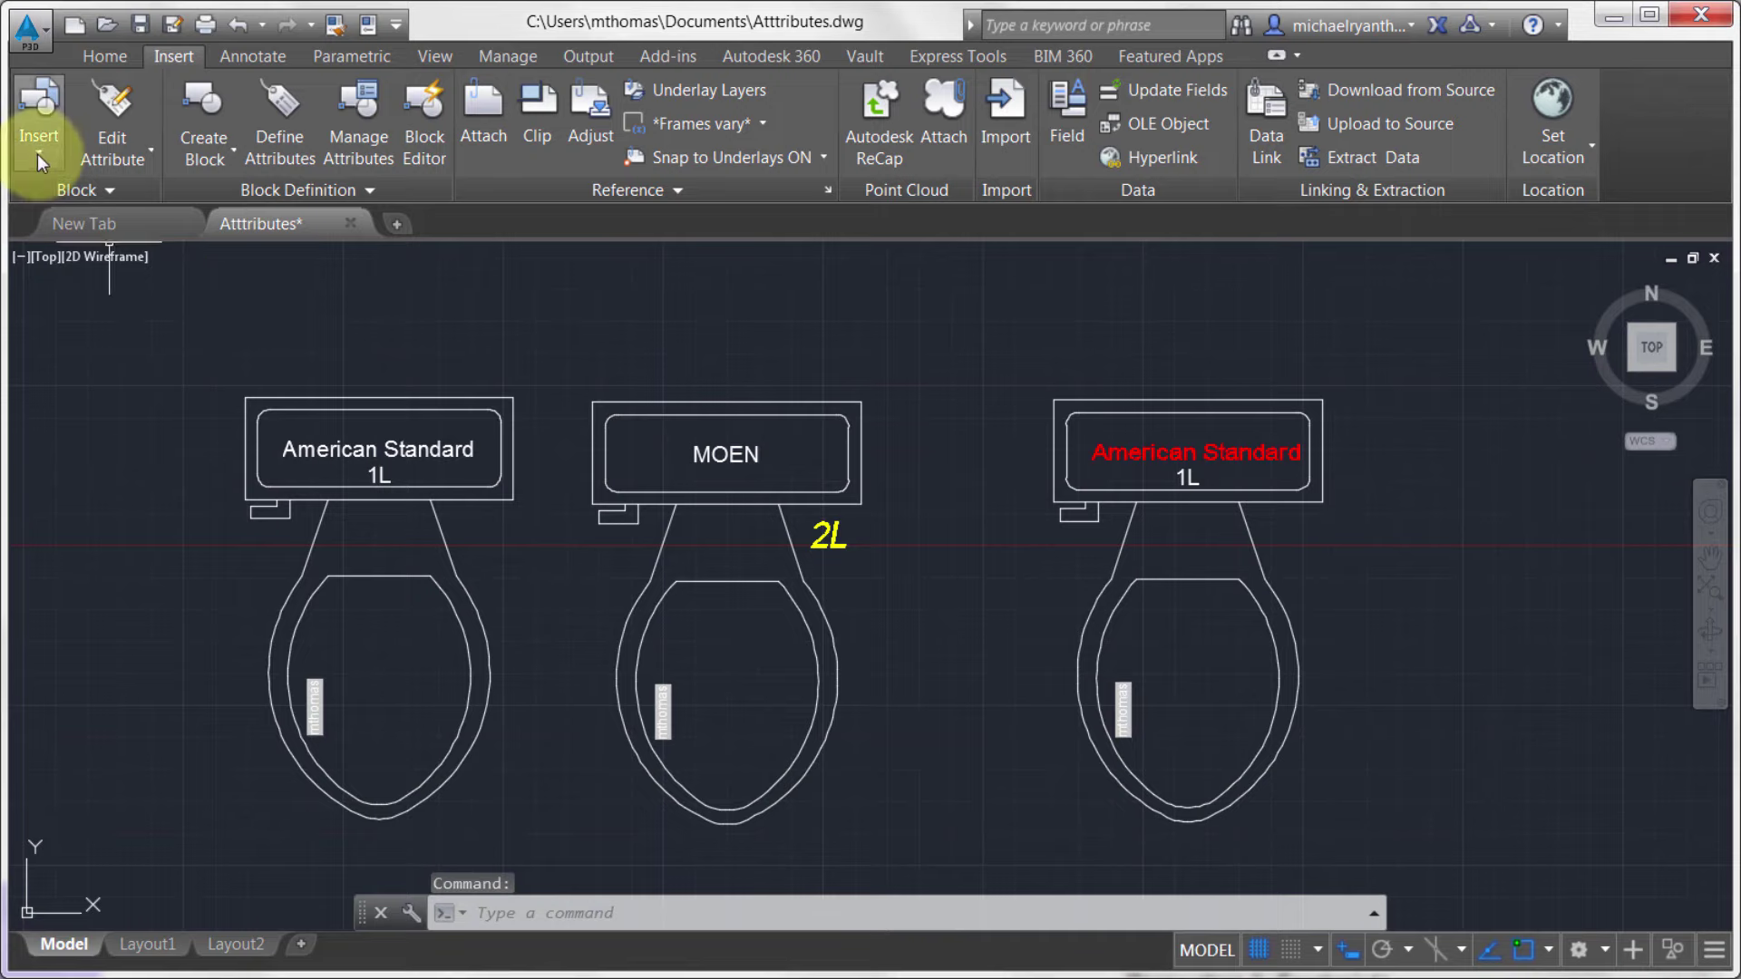
Insert another MY_TOILET block to the right of the red-labelled toilet, accepting the default attribute values
click(38, 154)
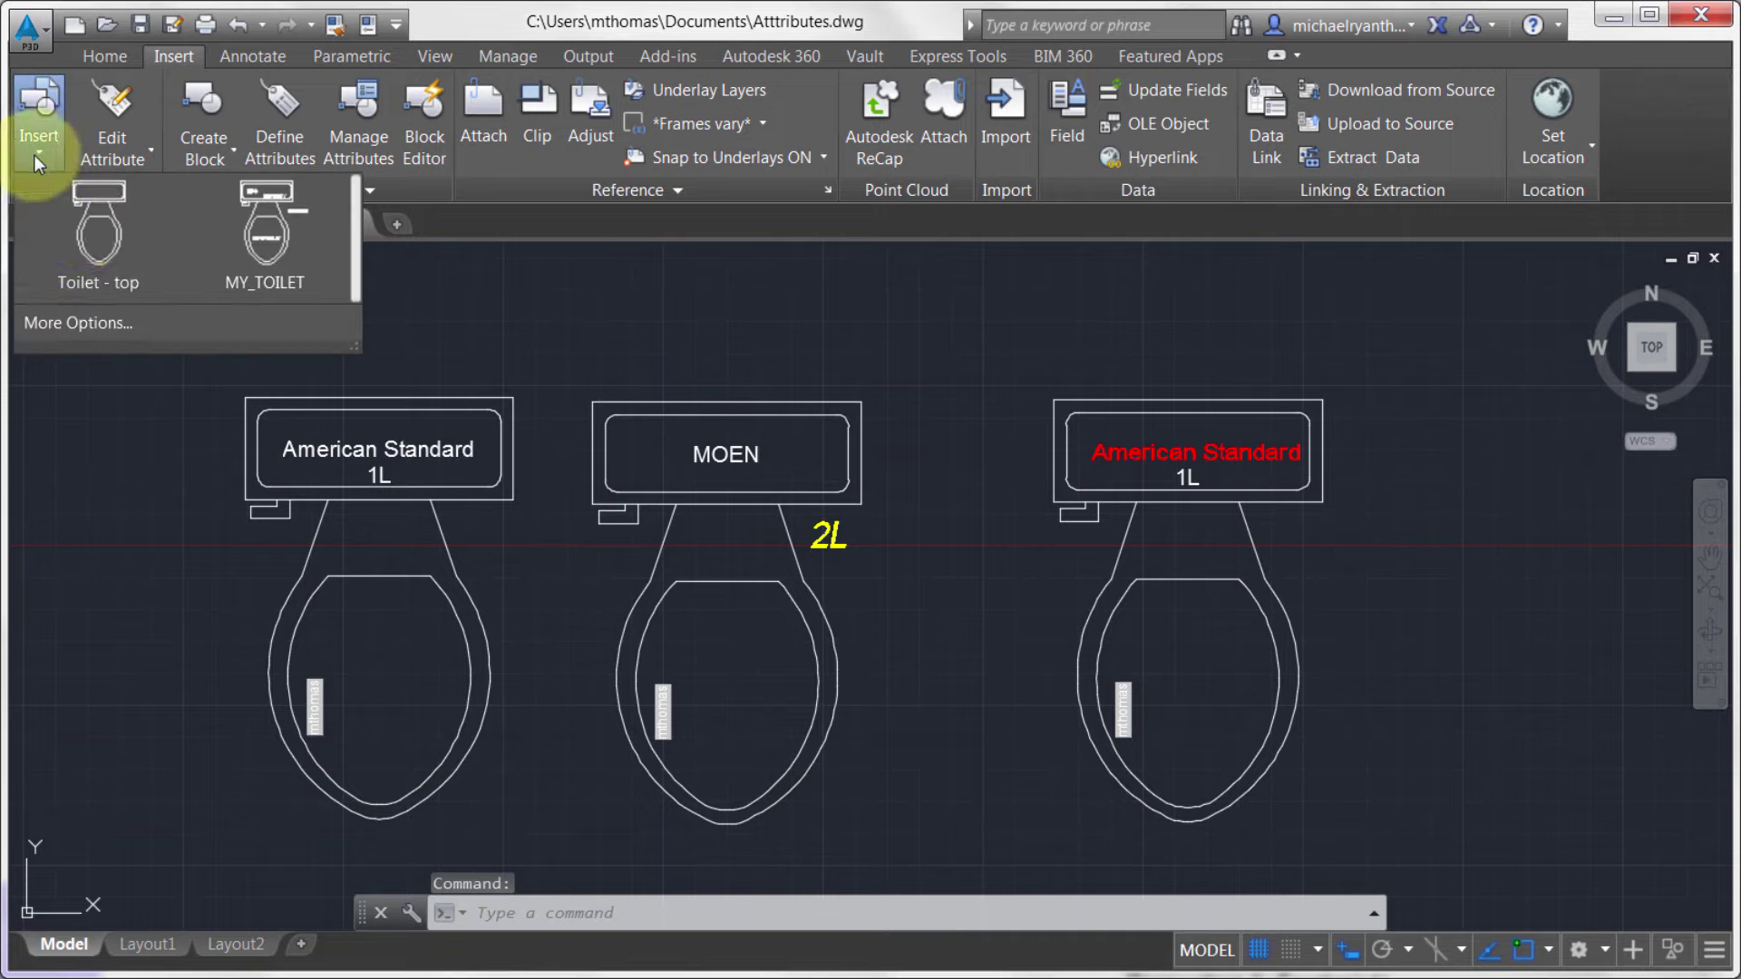
click(232, 238)
scroll(680, 459, down, 3)
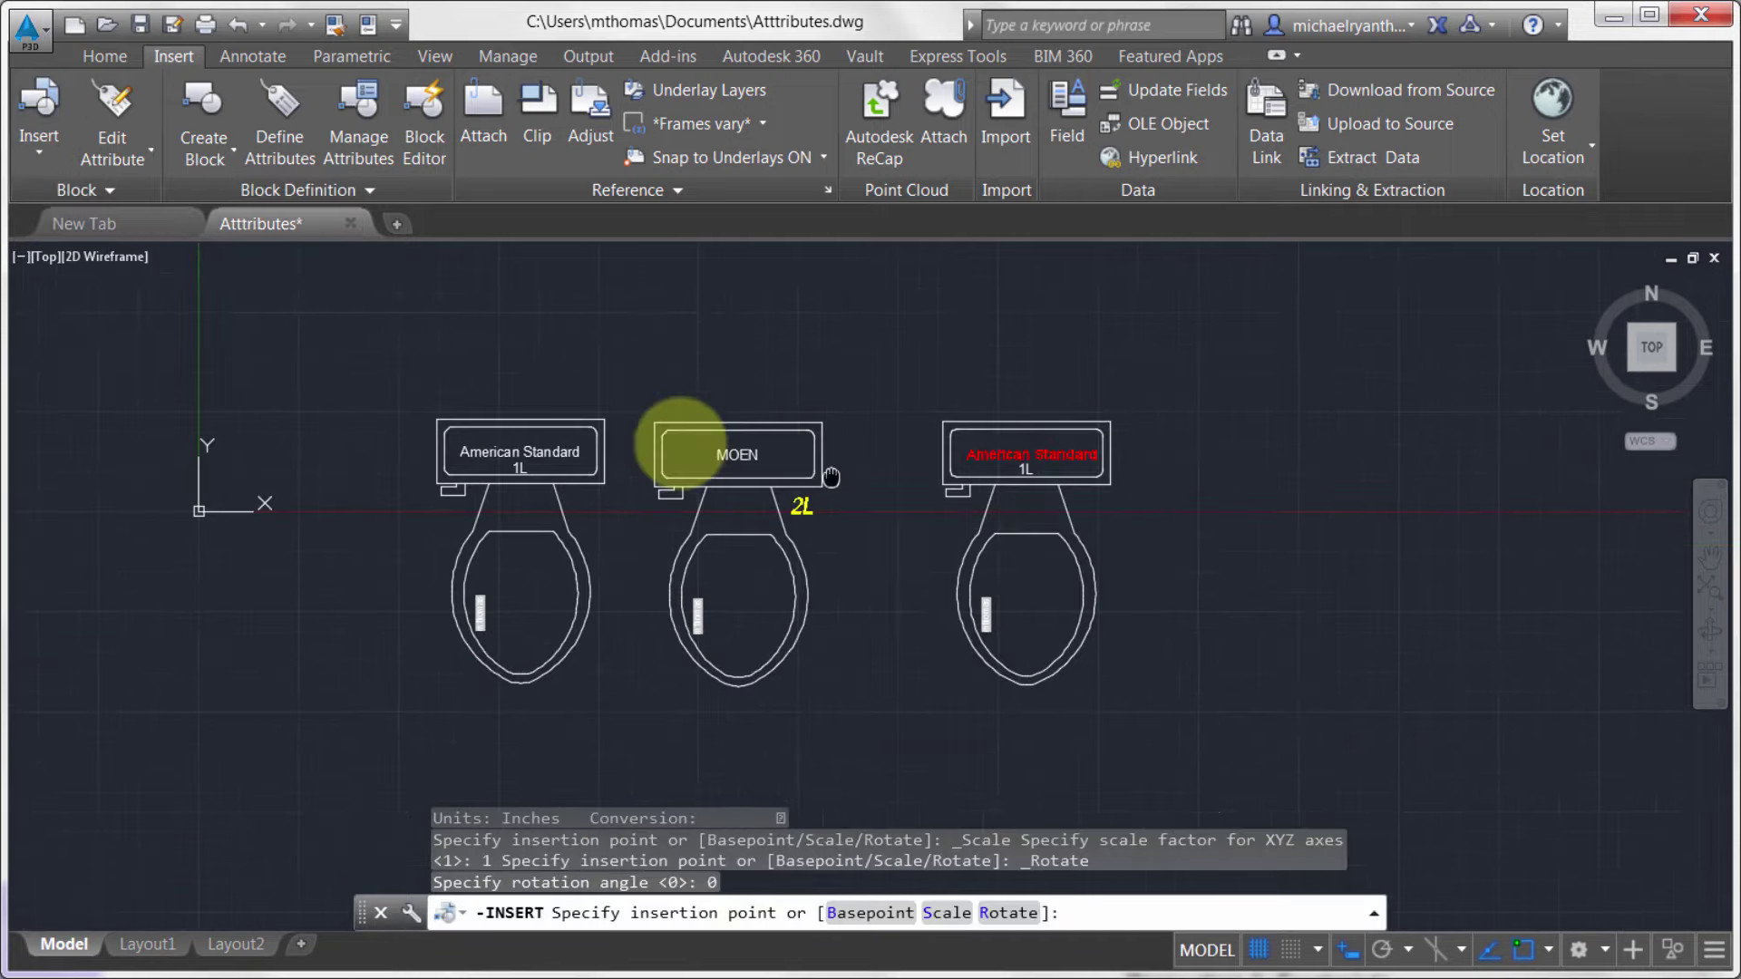
click(1095, 388)
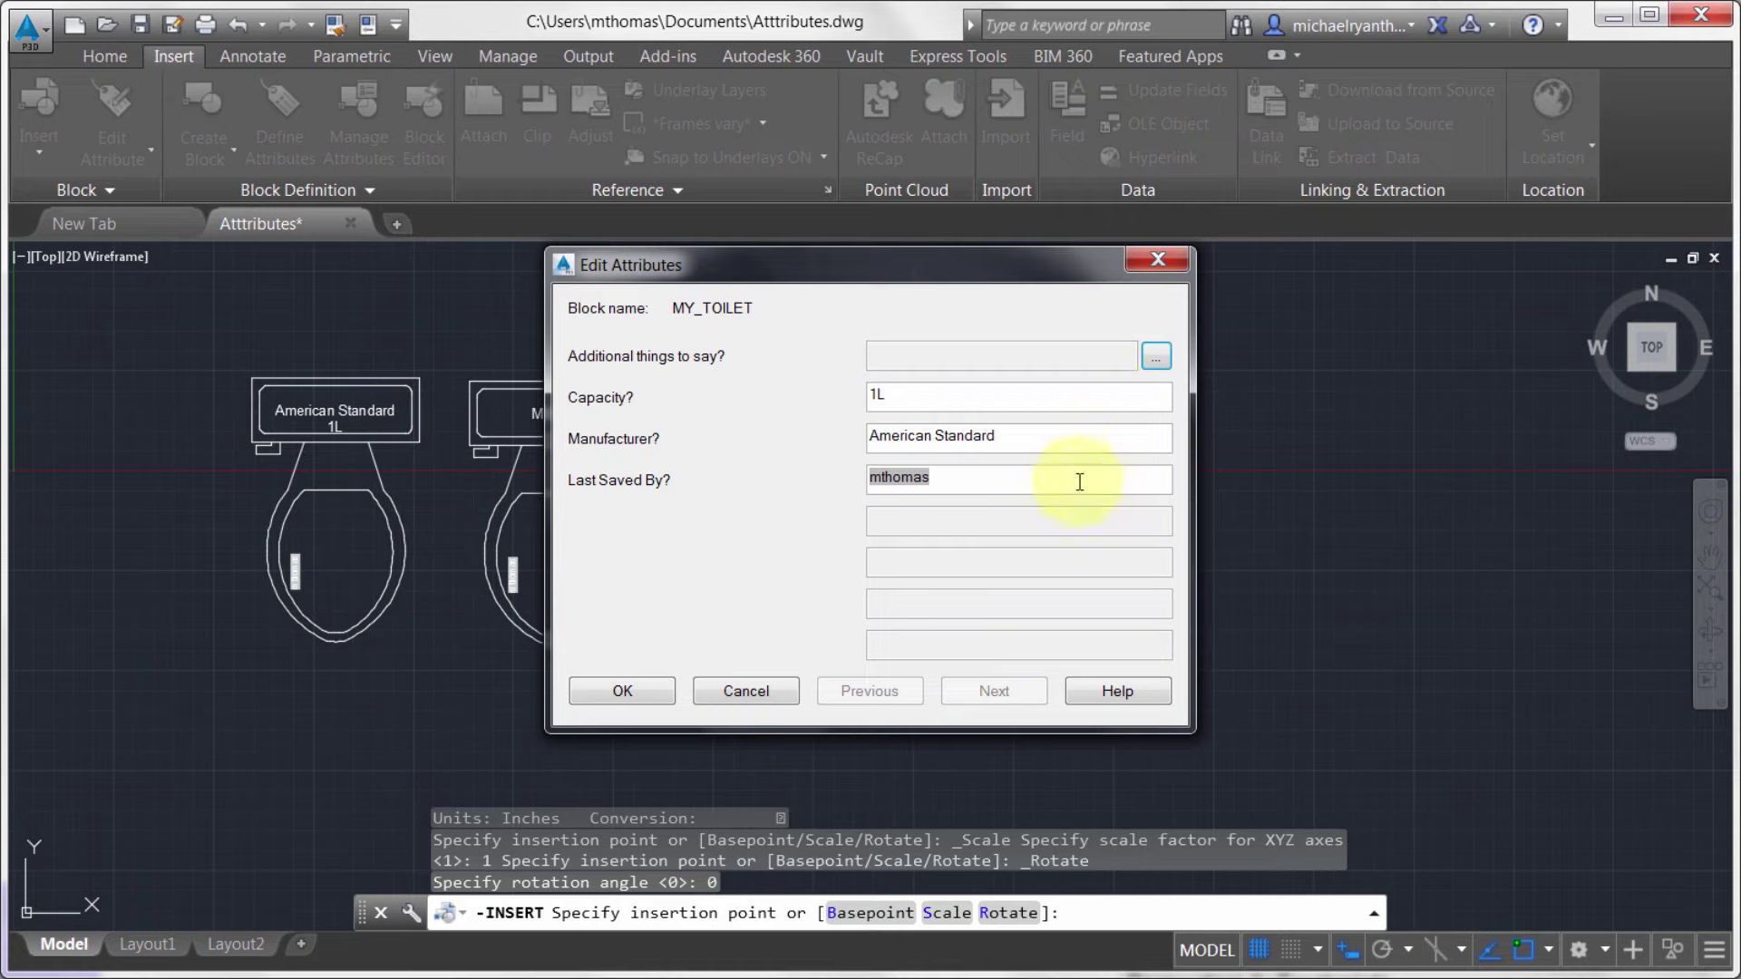
click(630, 682)
scroll(1170, 562, up, 2)
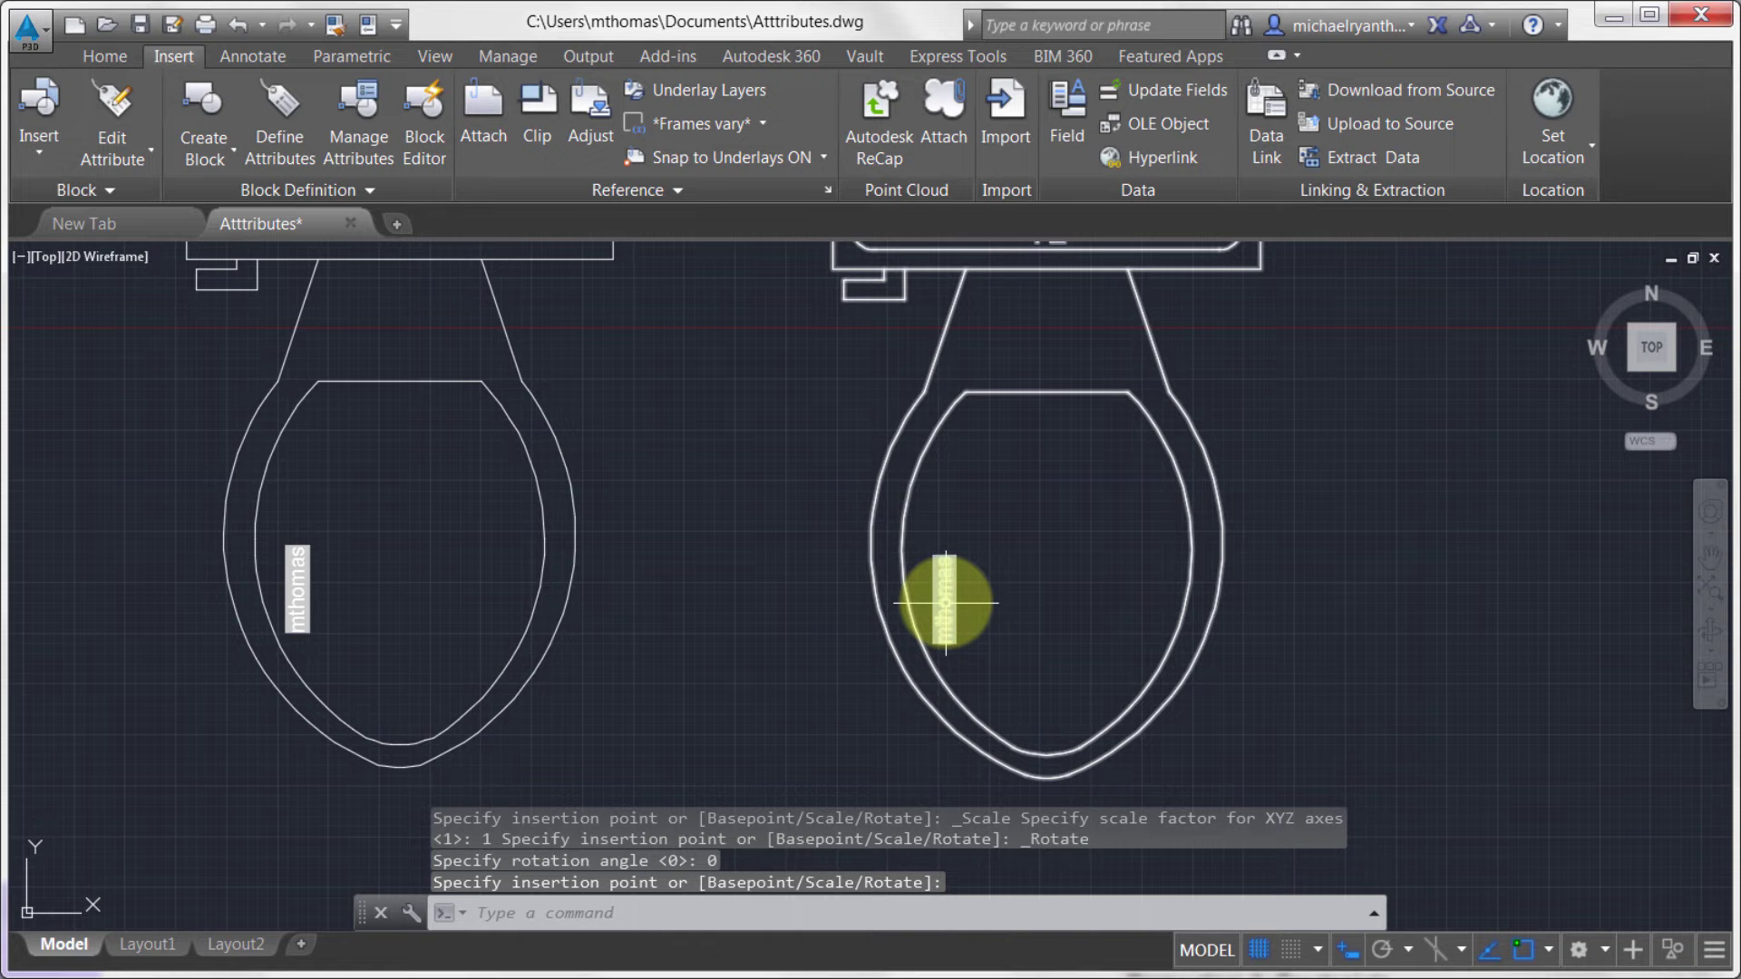
scroll(1007, 603, down, 2)
middle_drag(930, 572, 1010, 520)
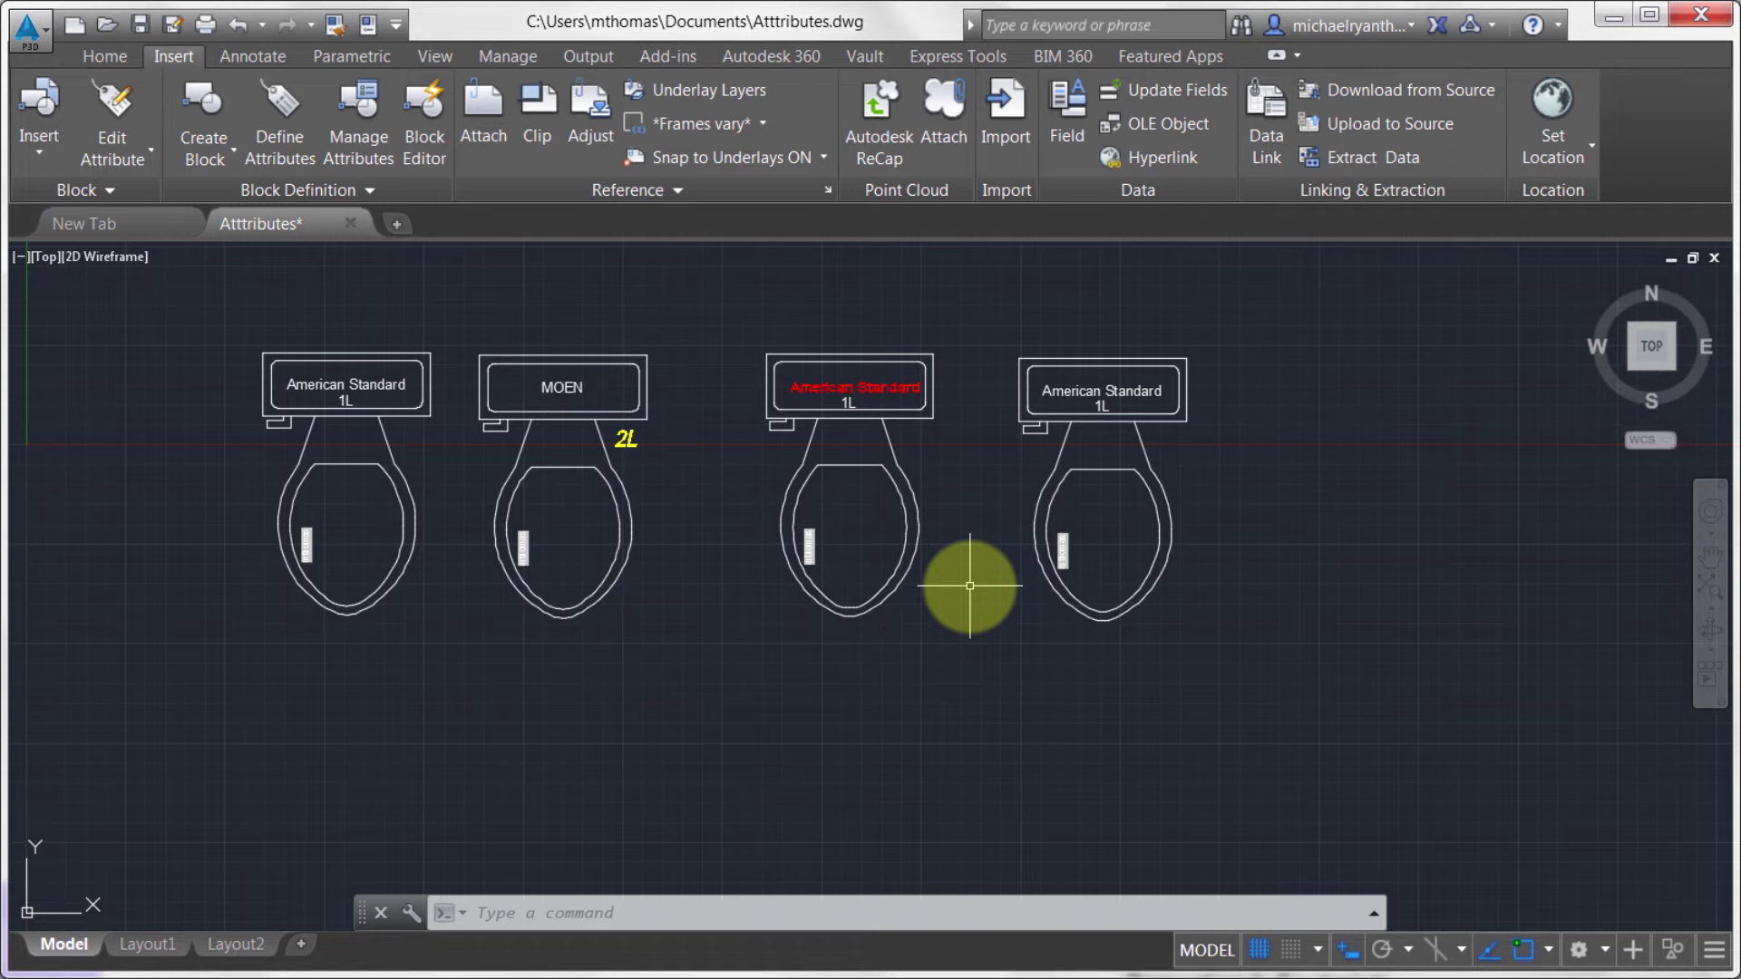
View the MOEN toilet's attribute values in the Enhanced Attribute Editor and close it without changes
double_click(562, 387)
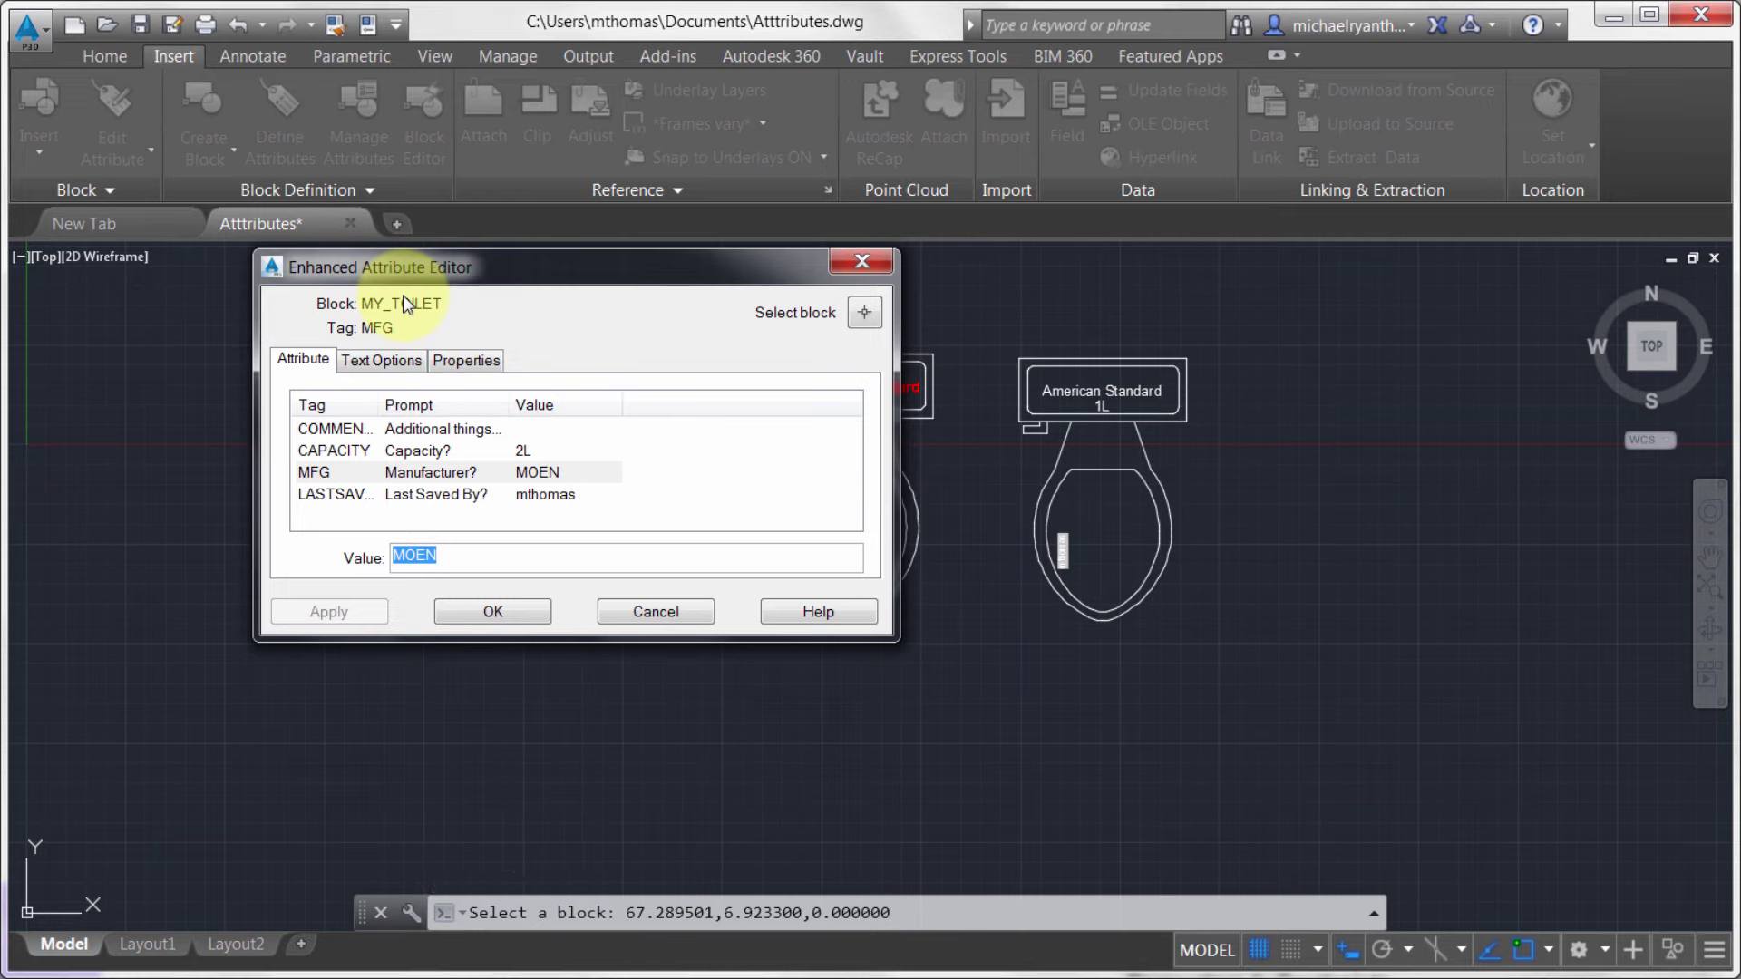
click(626, 603)
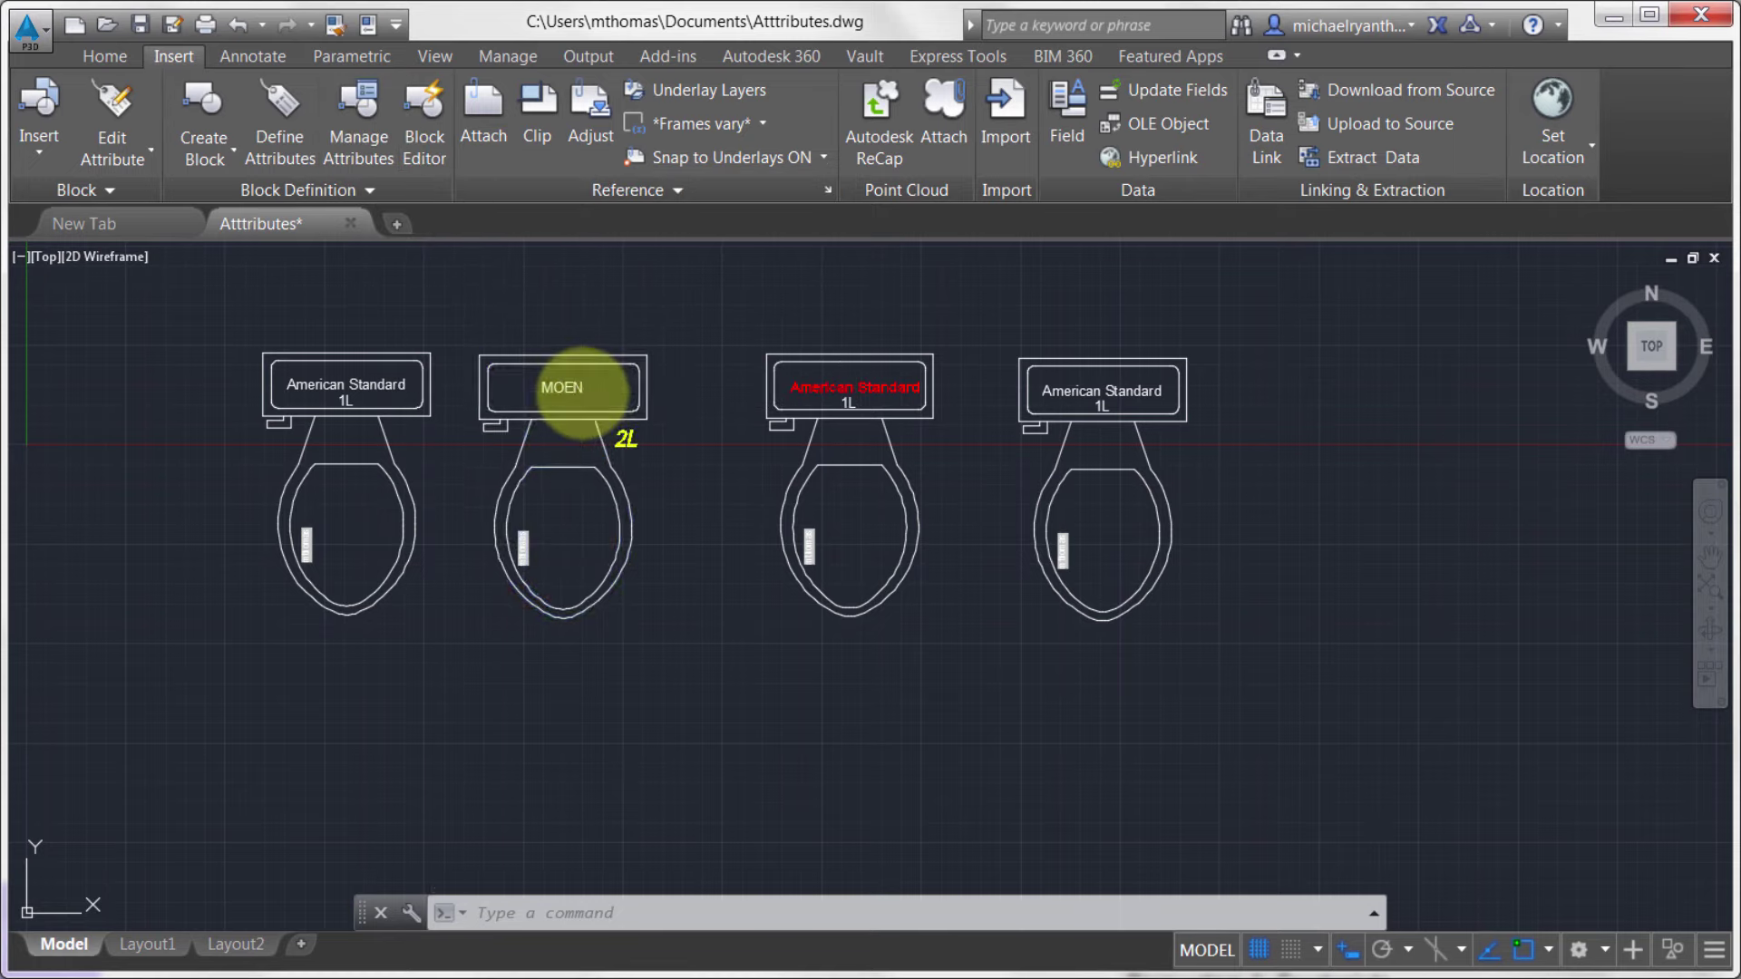
Set the MOEN toilet's CAPACITY attribute to 3L through its object properties, and deselect the block
click(576, 399)
right_click(615, 284)
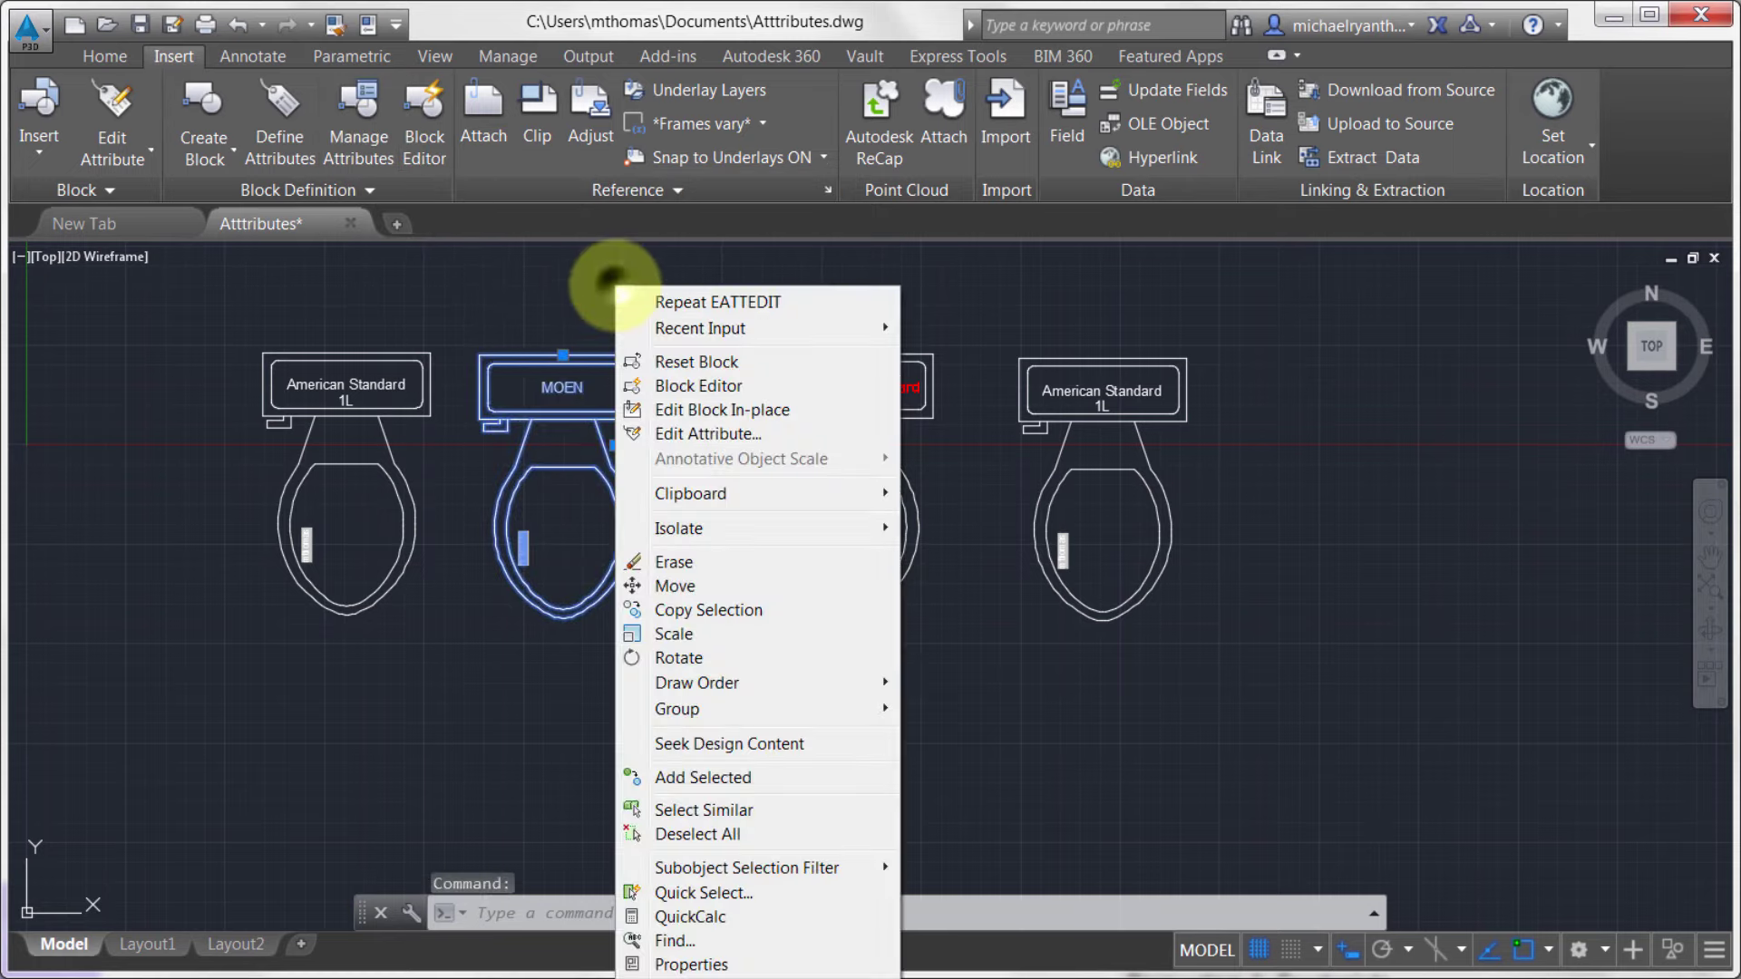
click(693, 964)
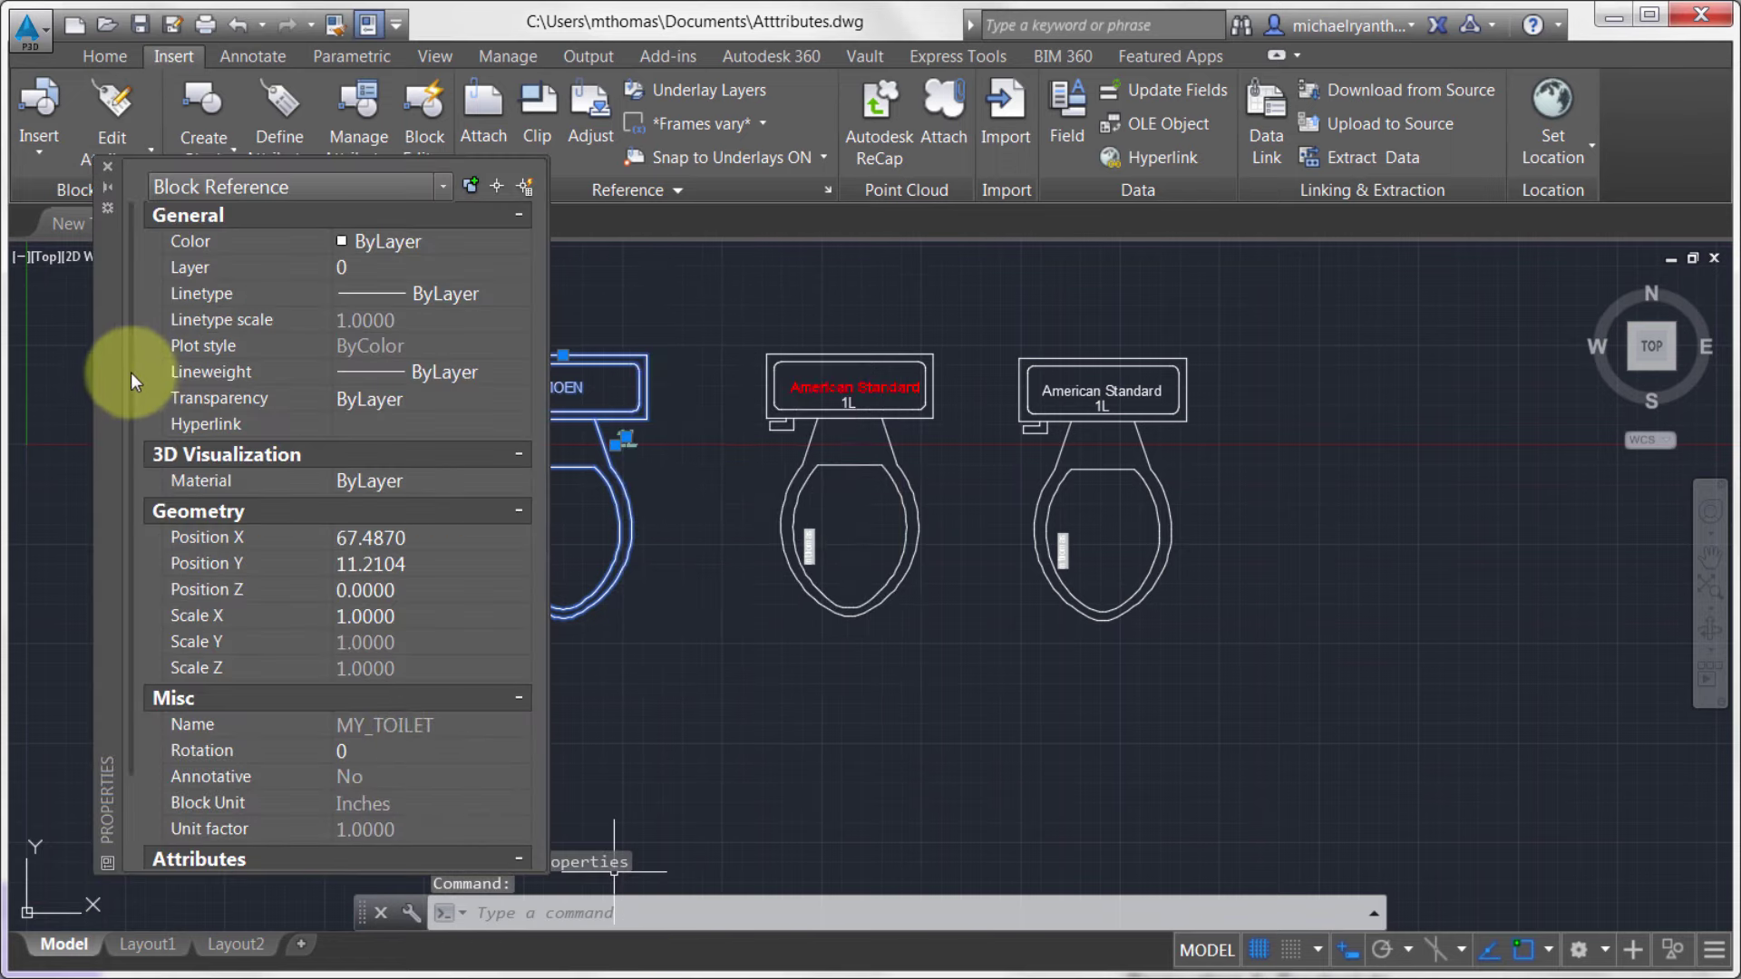
scroll(130, 408, down, 3)
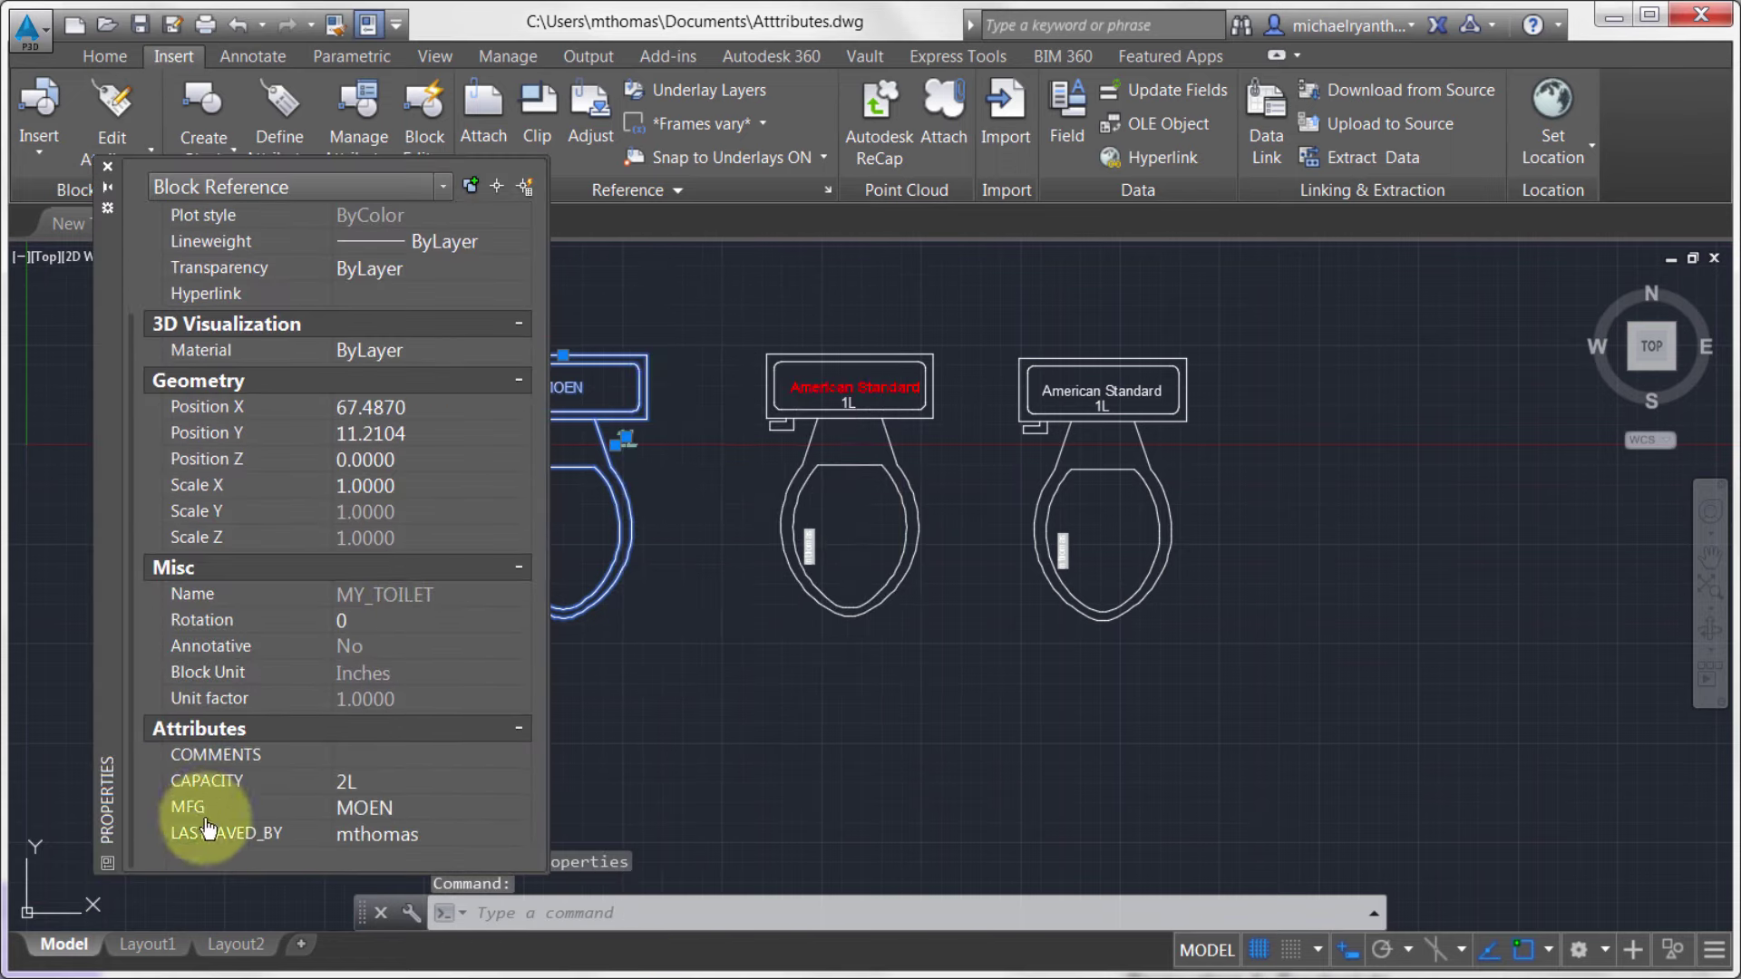
click(385, 781)
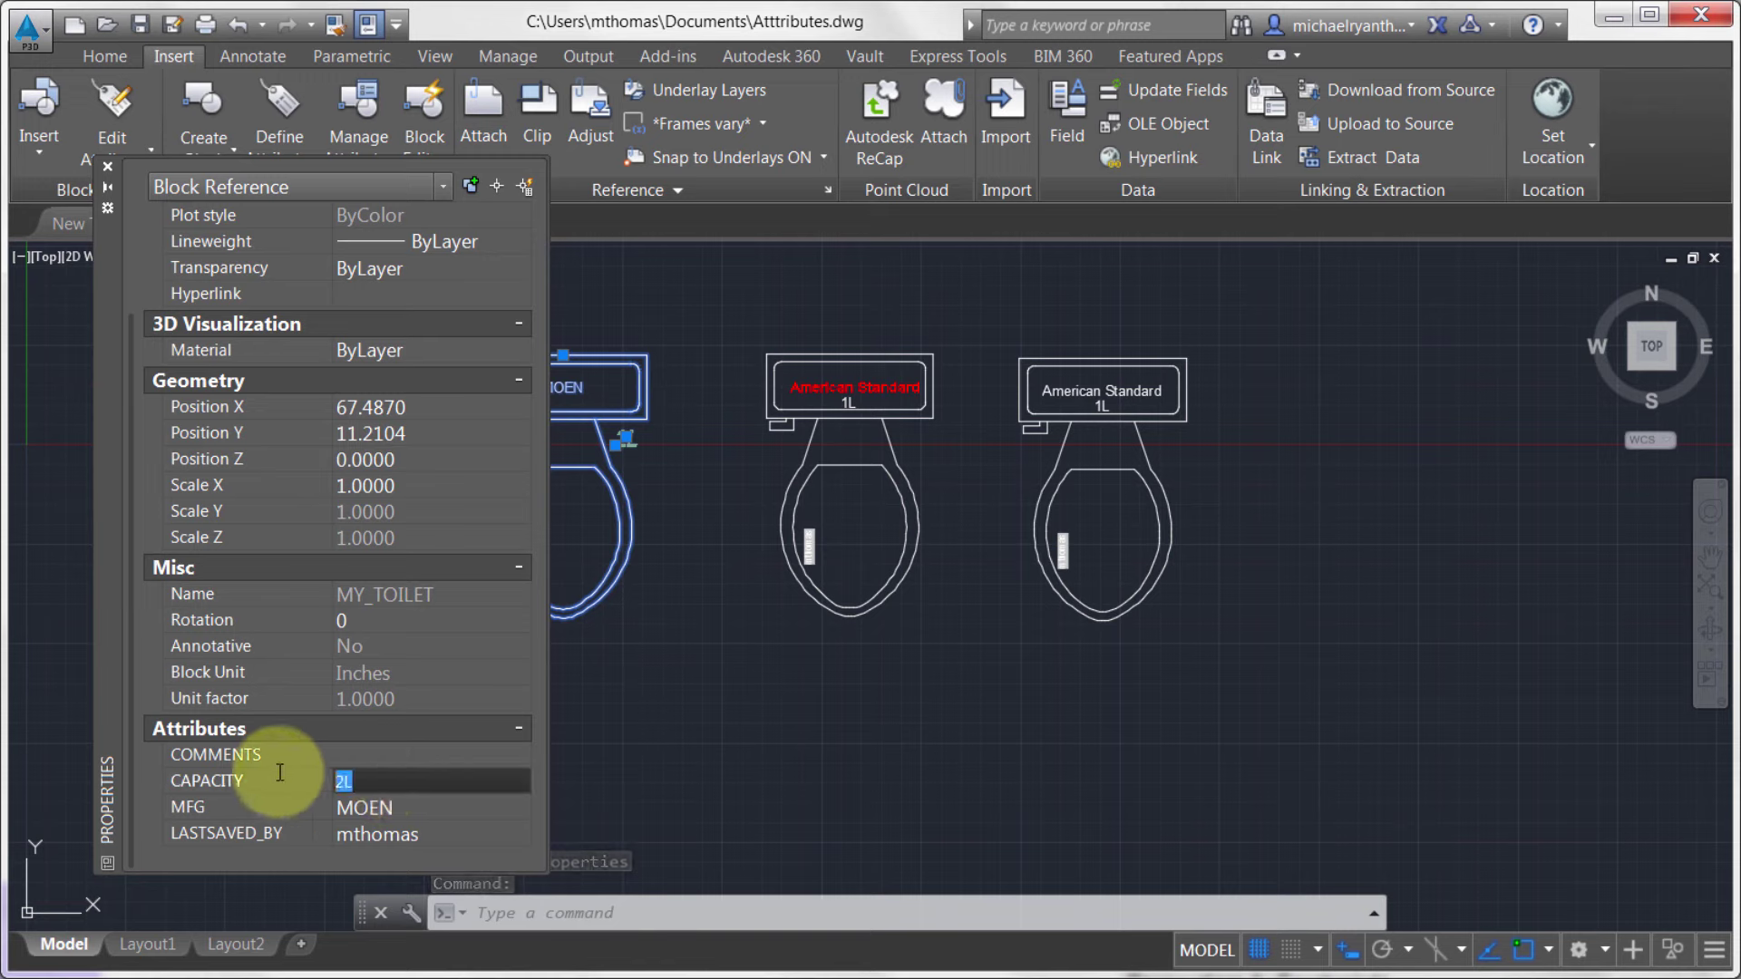
text(3L)
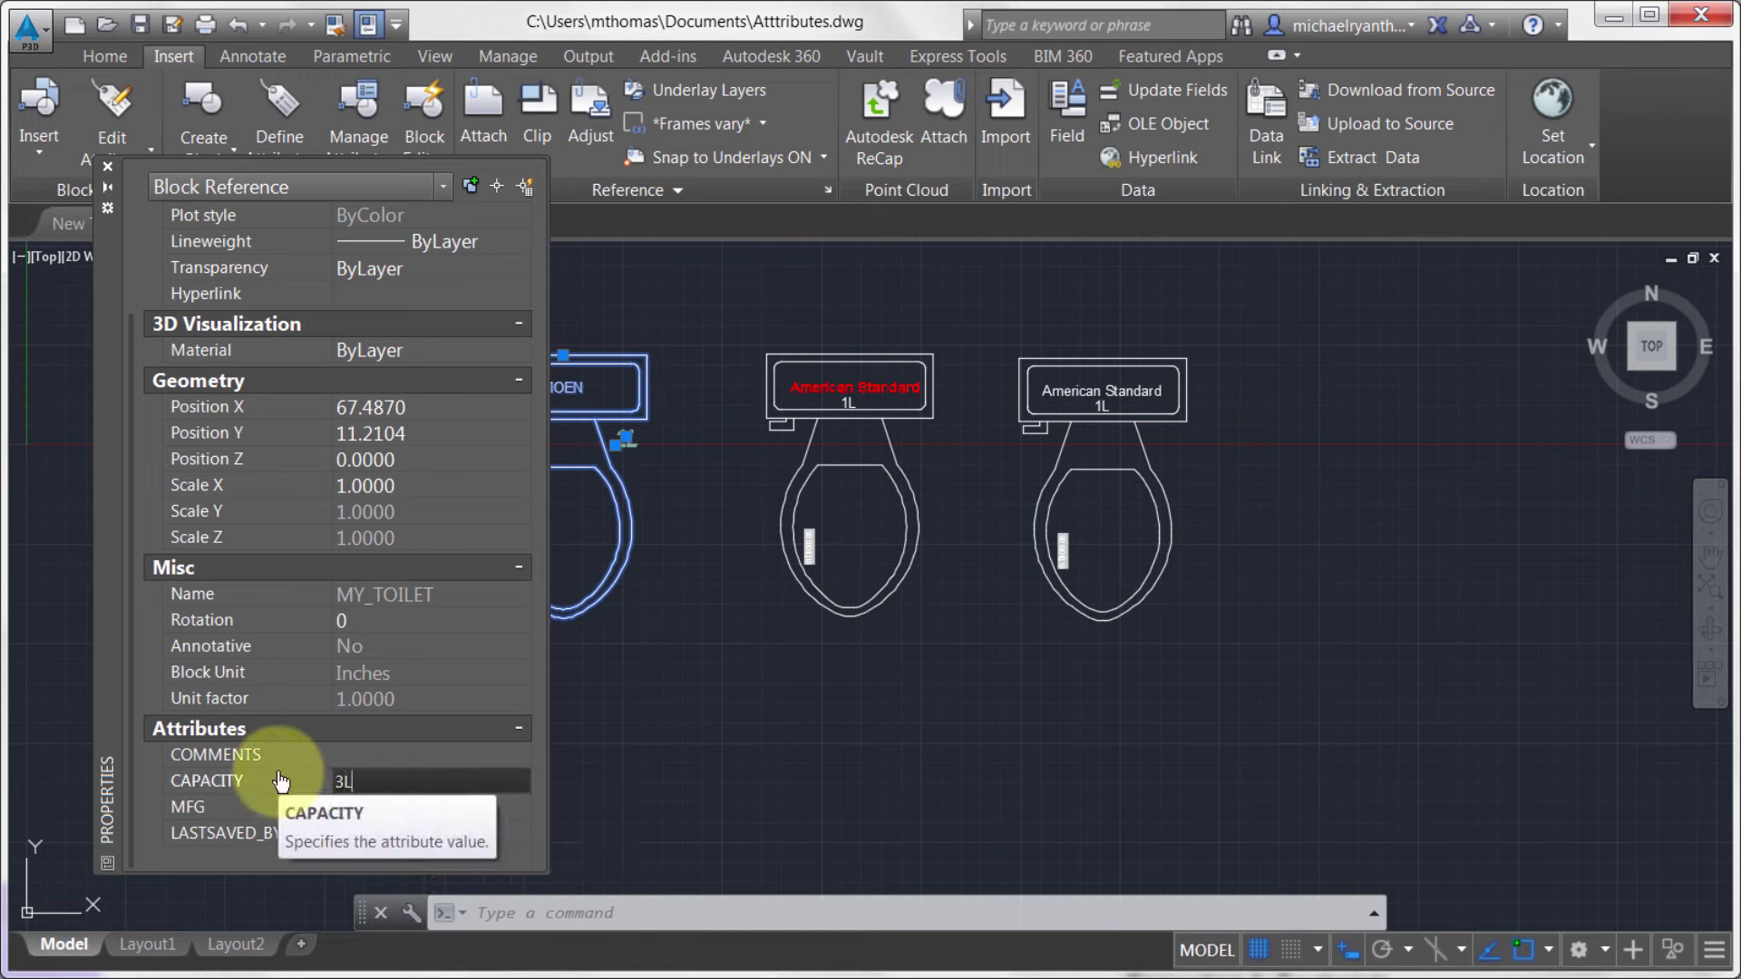
key(Tab)
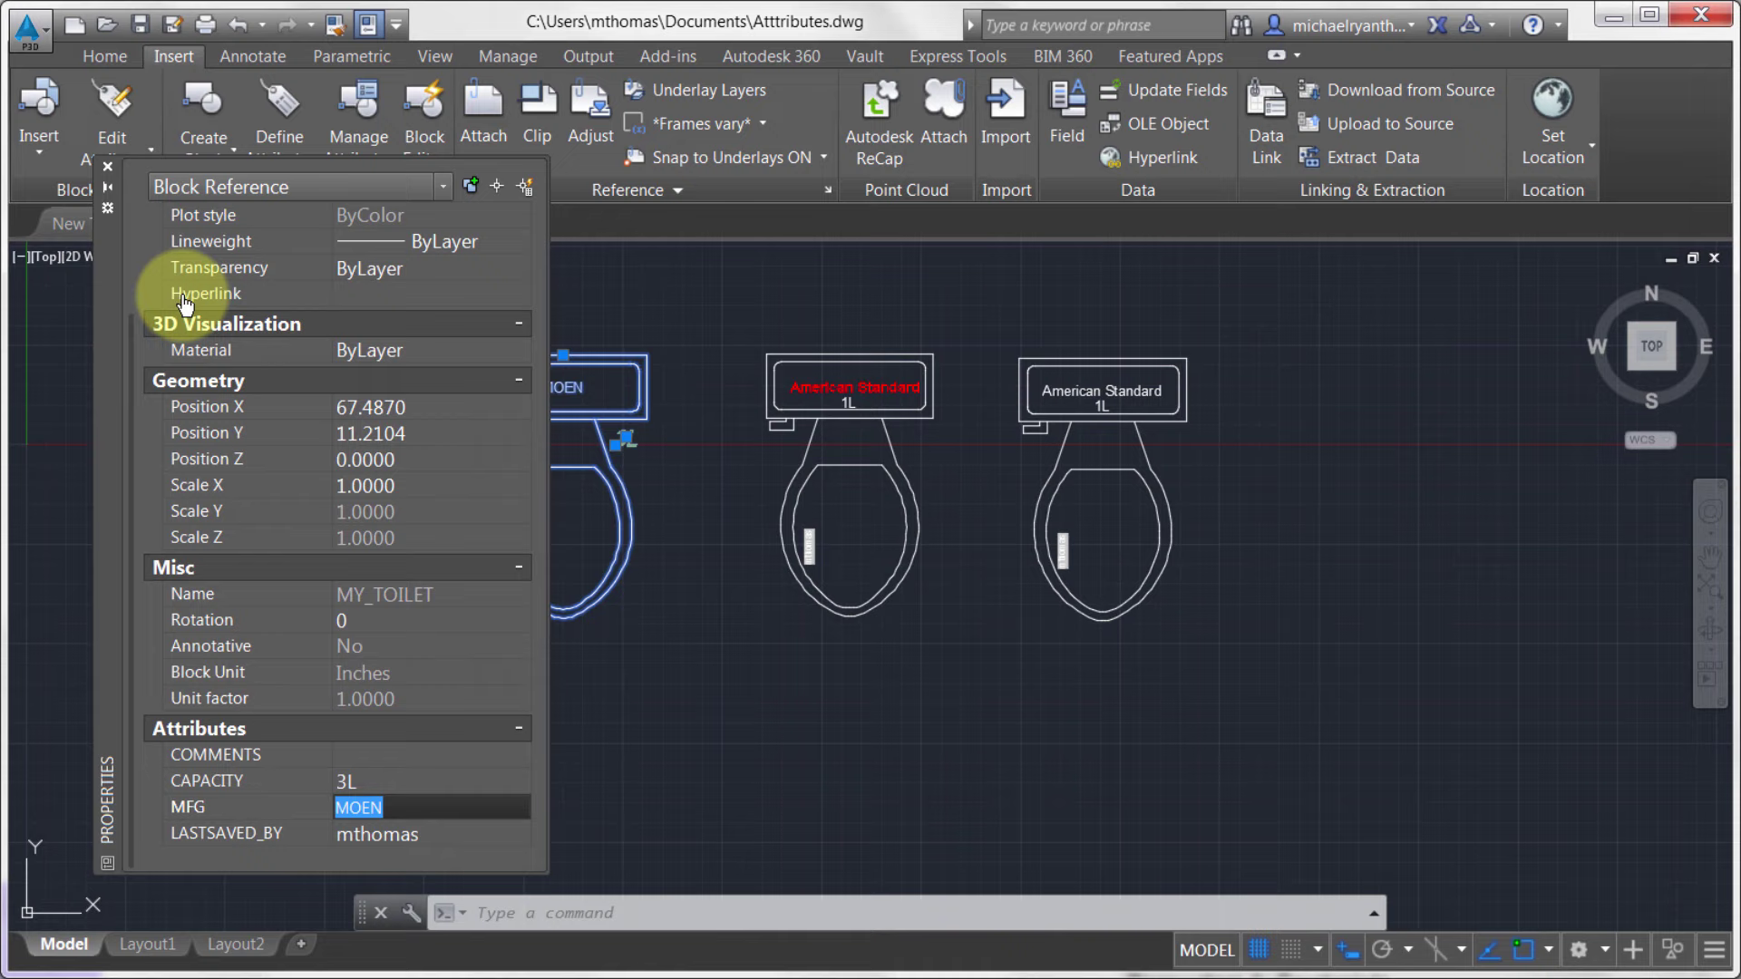
click(107, 168)
key(Escape)
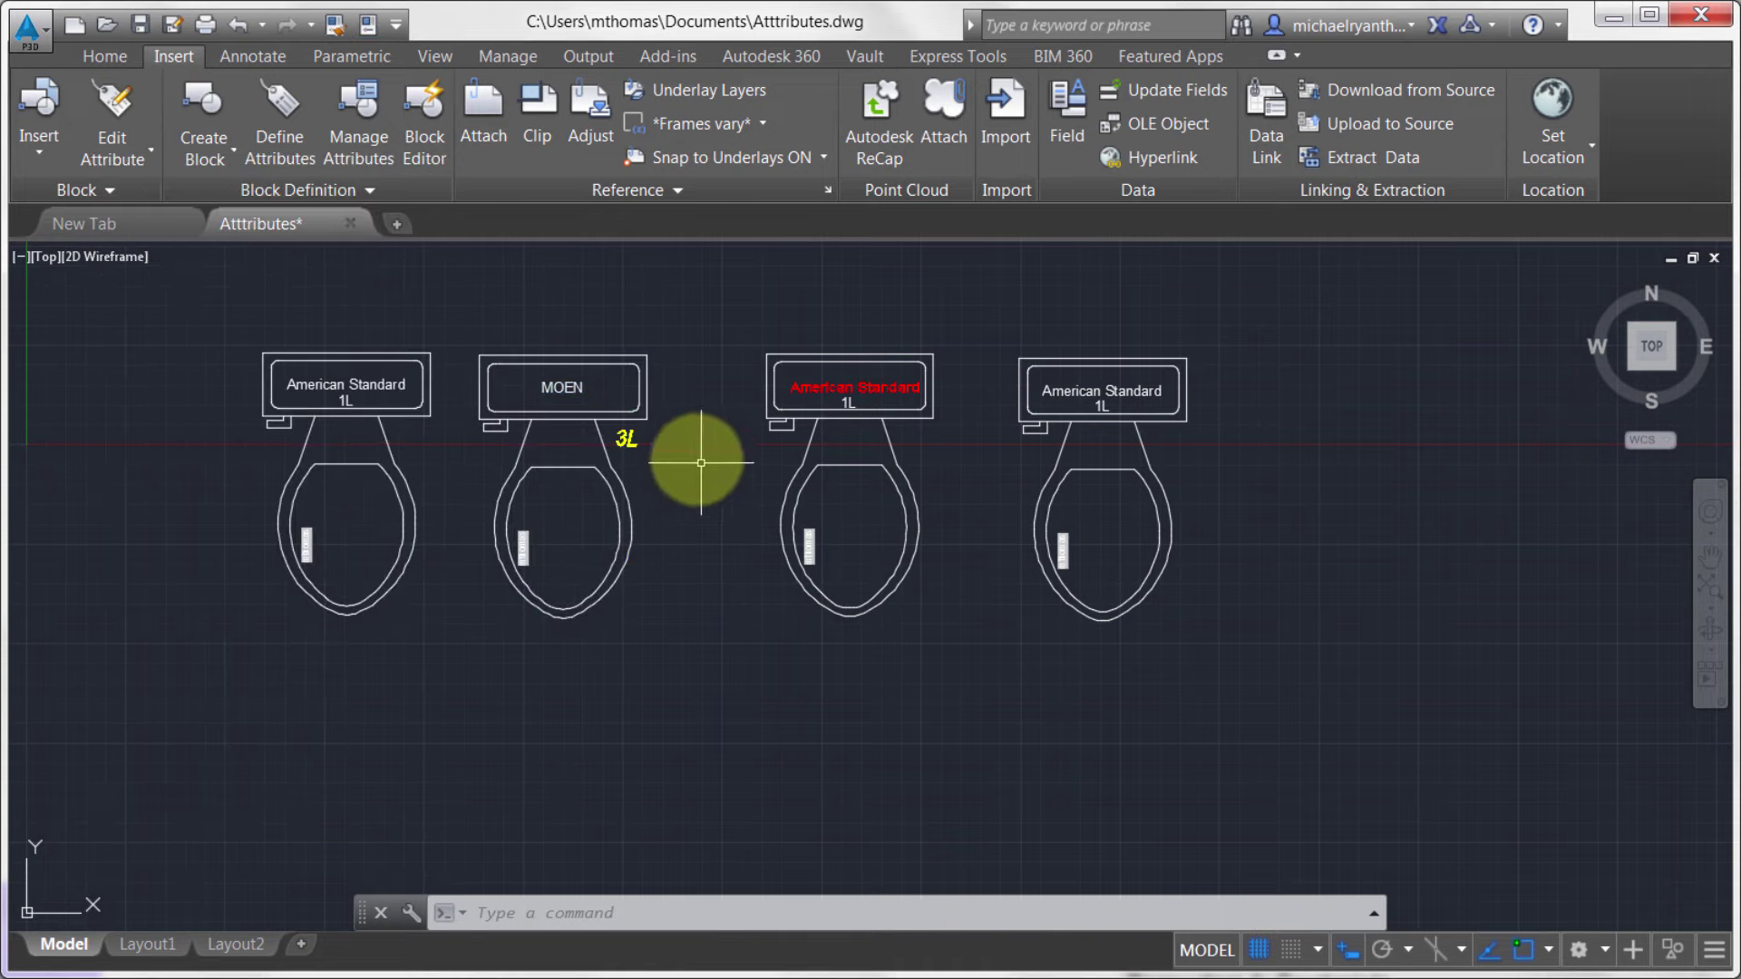
Check the MOEN toilet's attributes again with the Edit Attribute command and cancel without changes
scroll(692, 455, up, 2)
click(497, 342)
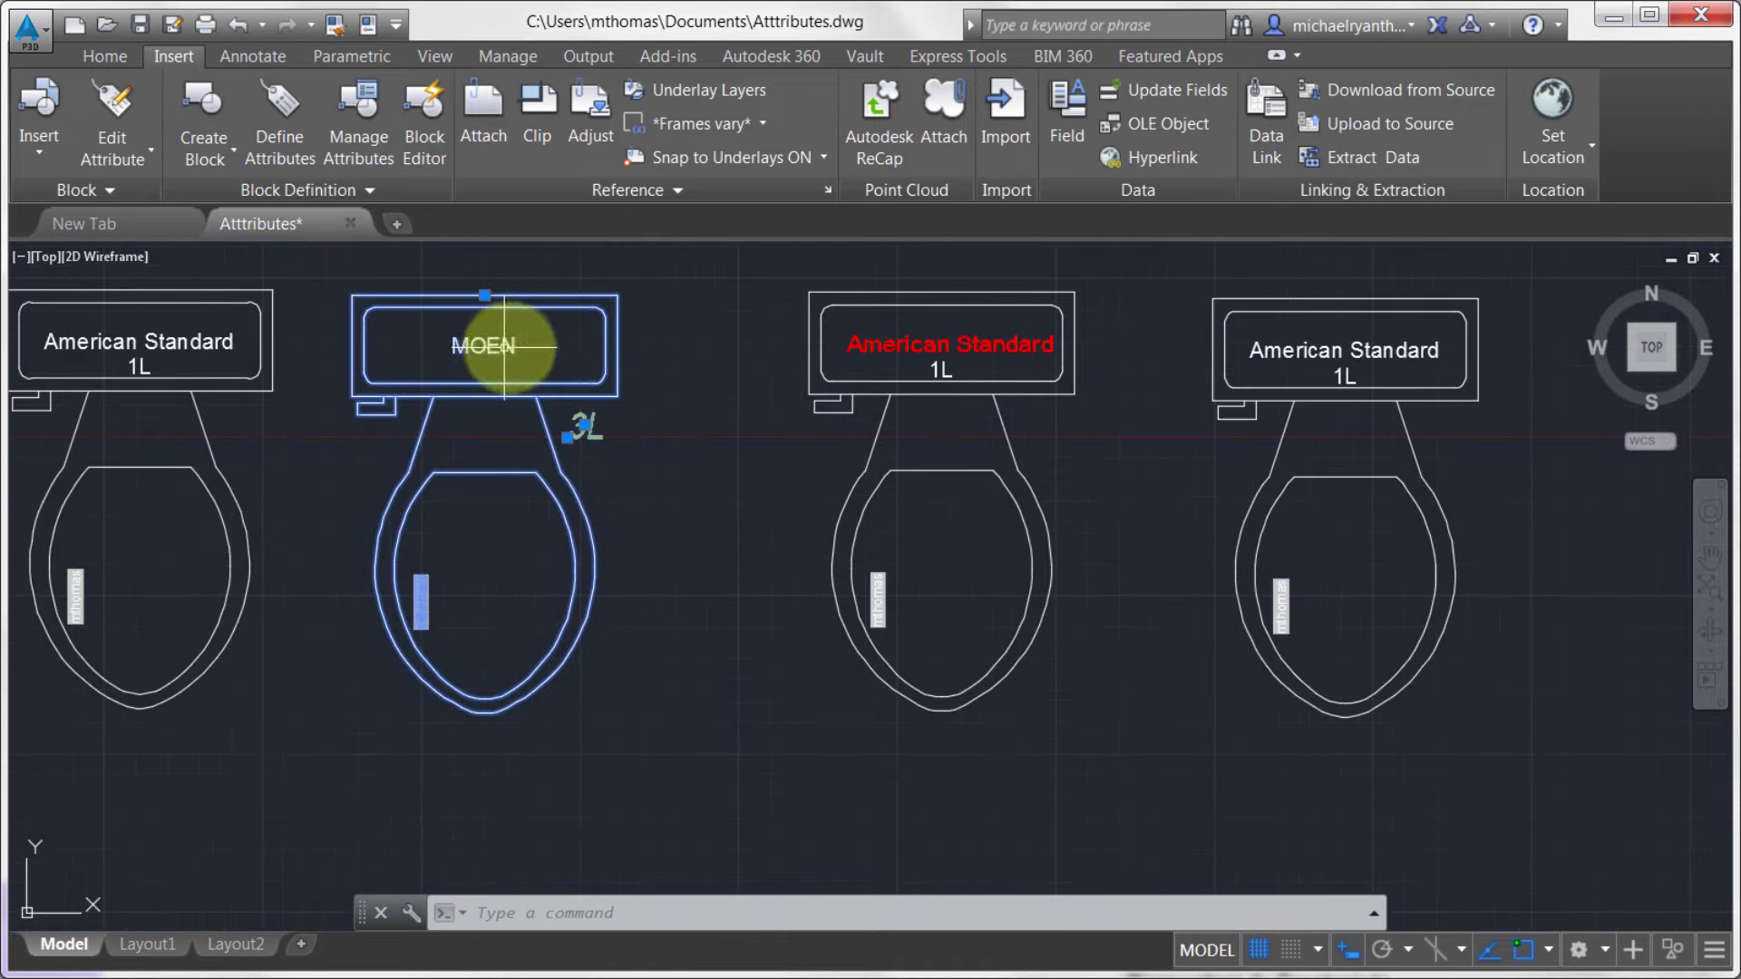
right_click(562, 322)
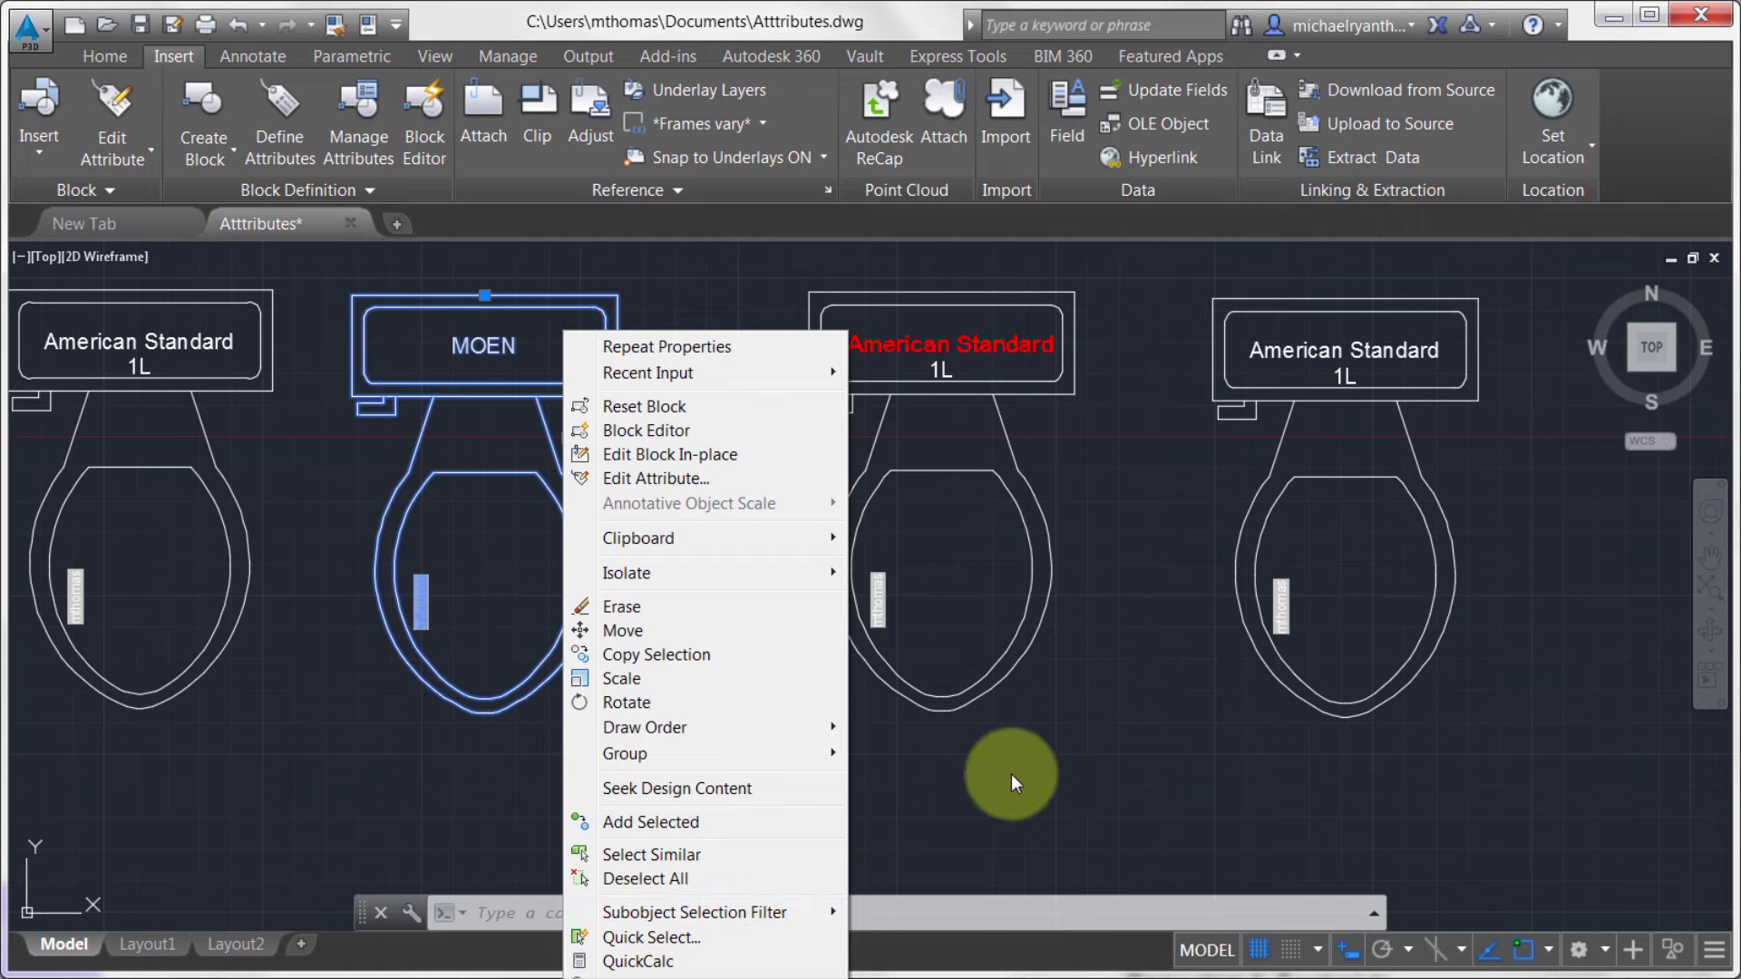
click(645, 480)
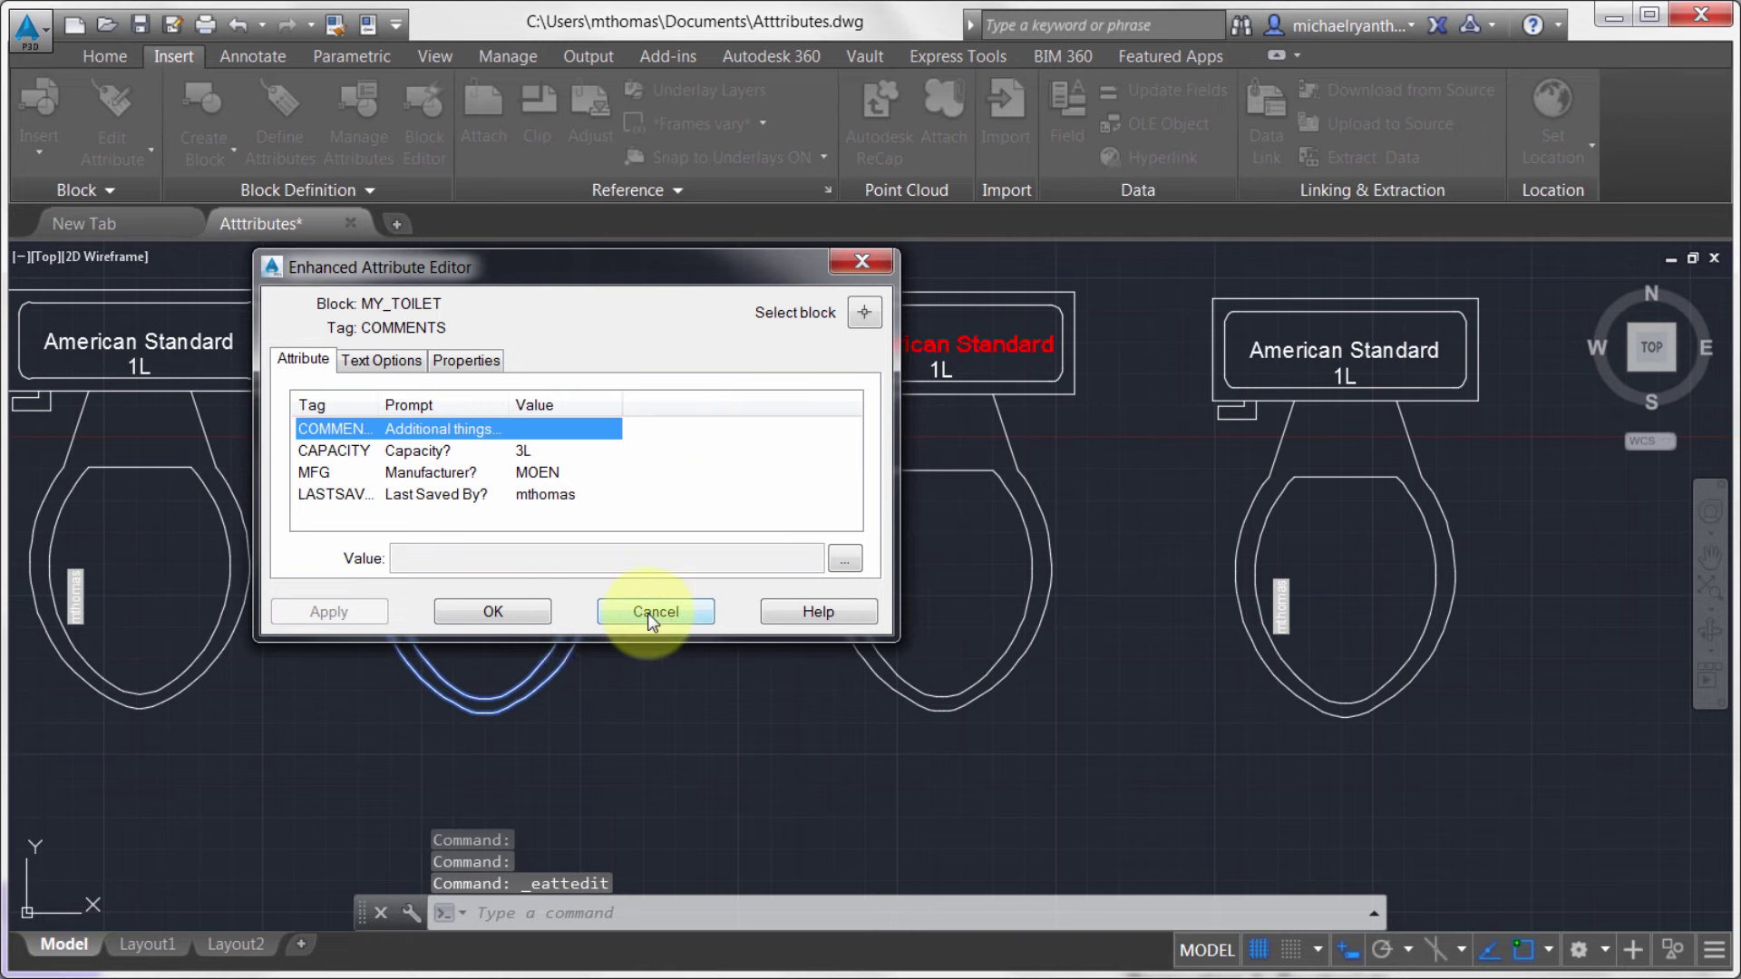
click(654, 611)
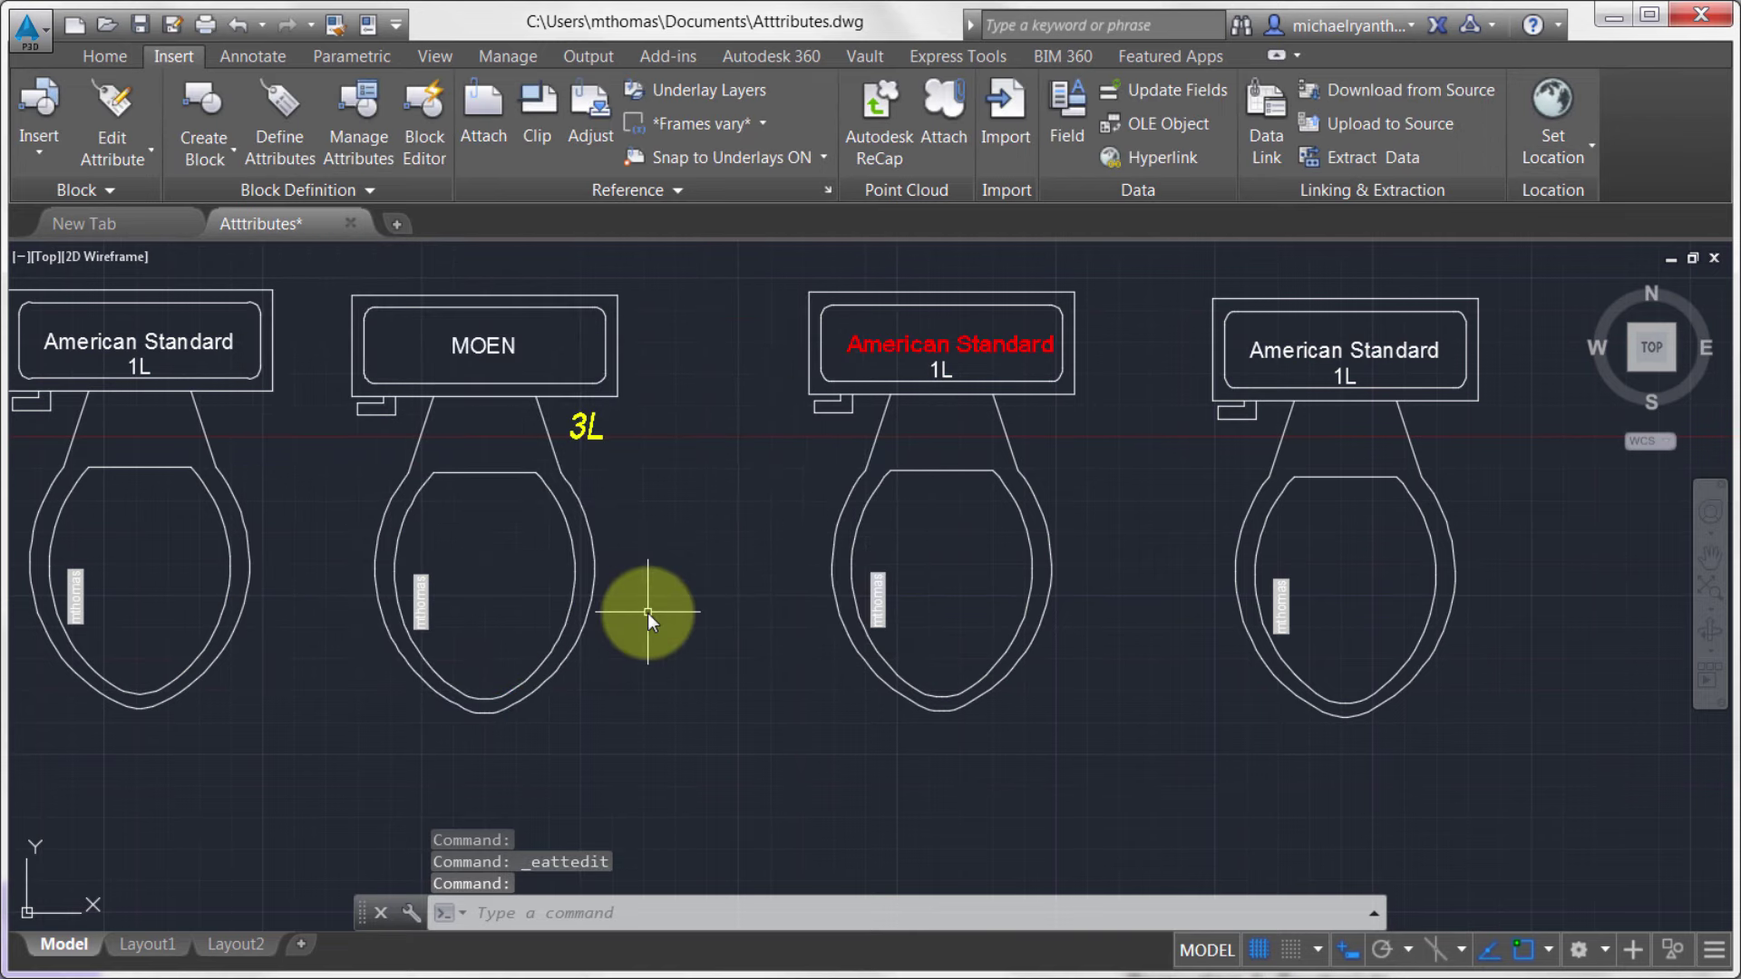